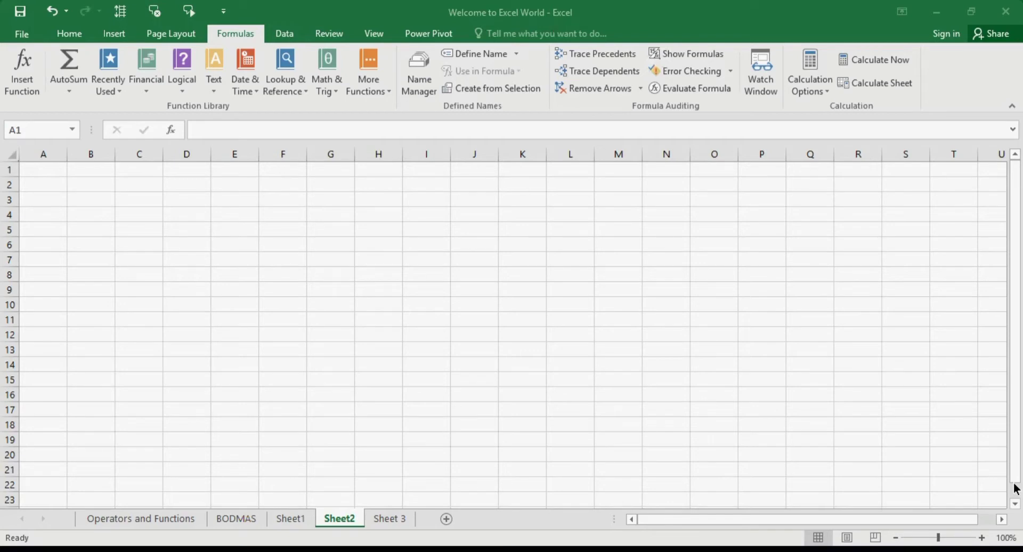
left_click(22, 79)
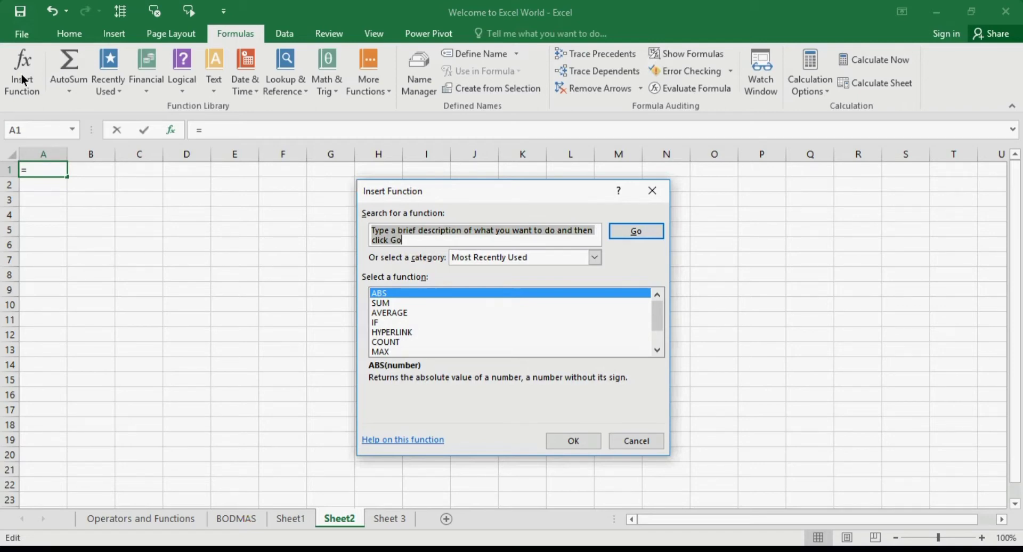
type("a")
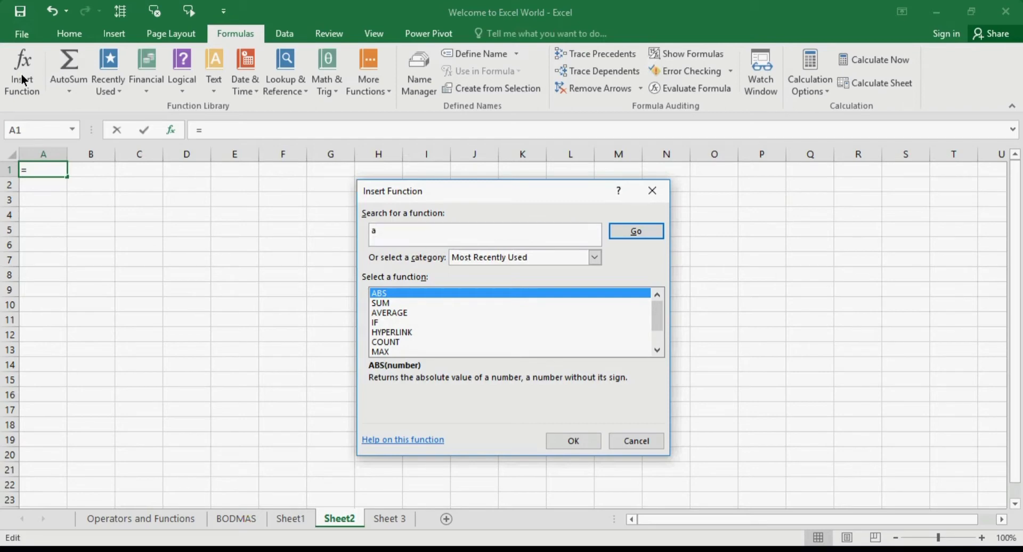
type("dd")
left_click(636, 239)
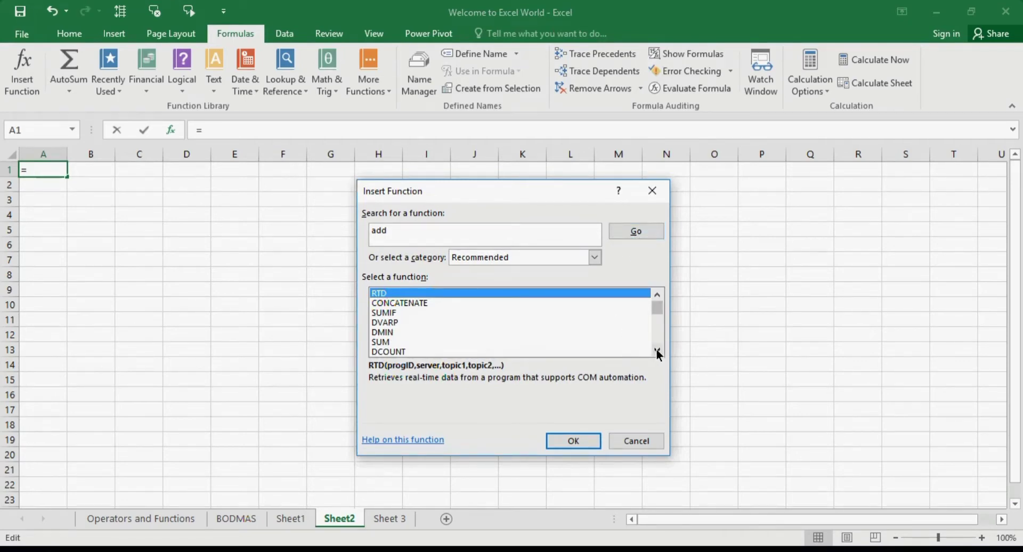
left_click(417, 304)
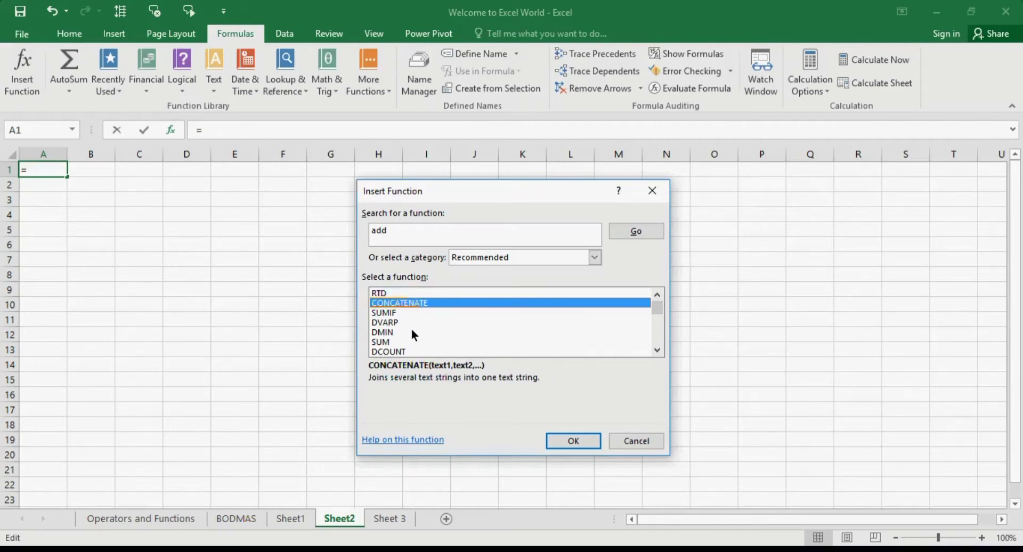
left_click(406, 343)
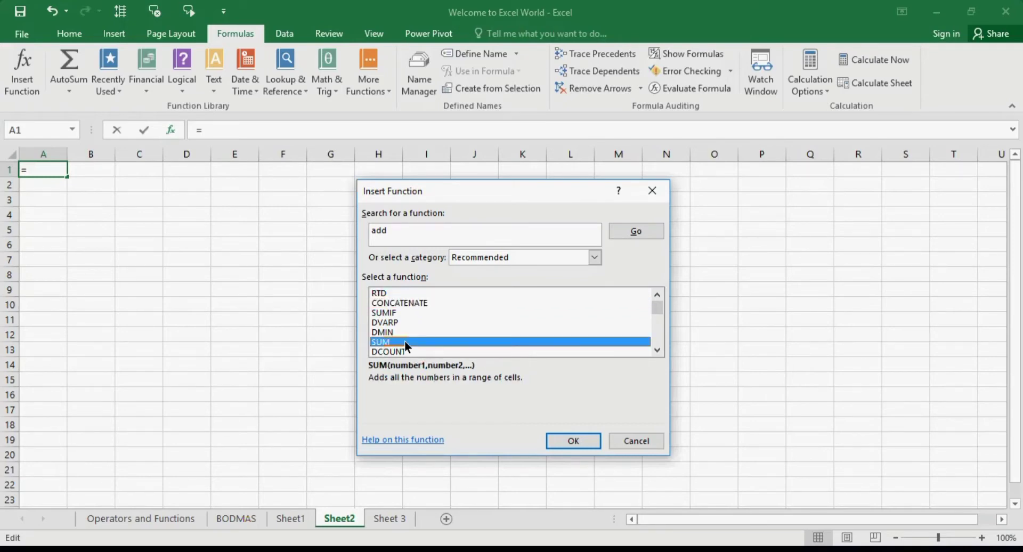
left_click(450, 292)
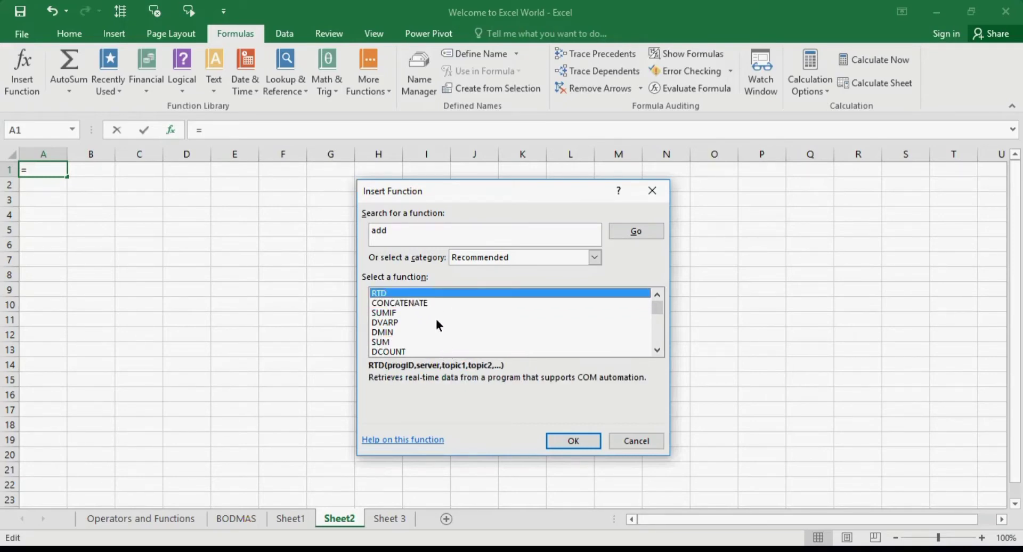
left_click(433, 302)
left_click(432, 309)
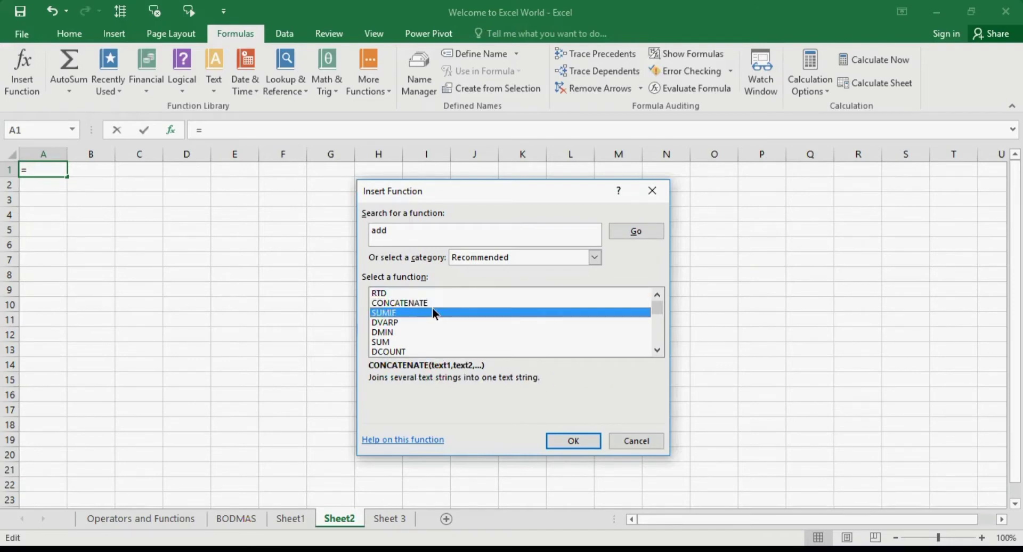
left_click(429, 320)
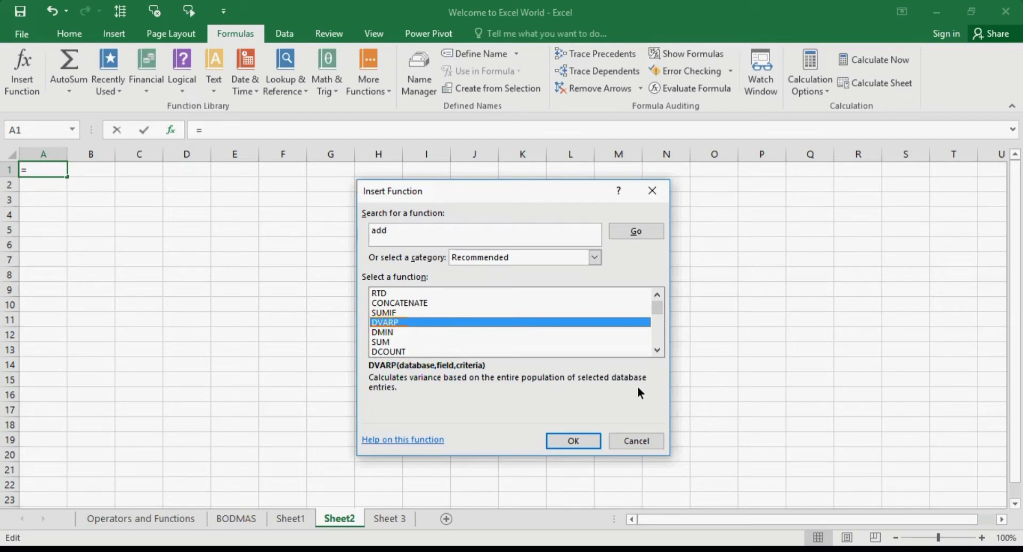
left_click(436, 334)
left_click(434, 343)
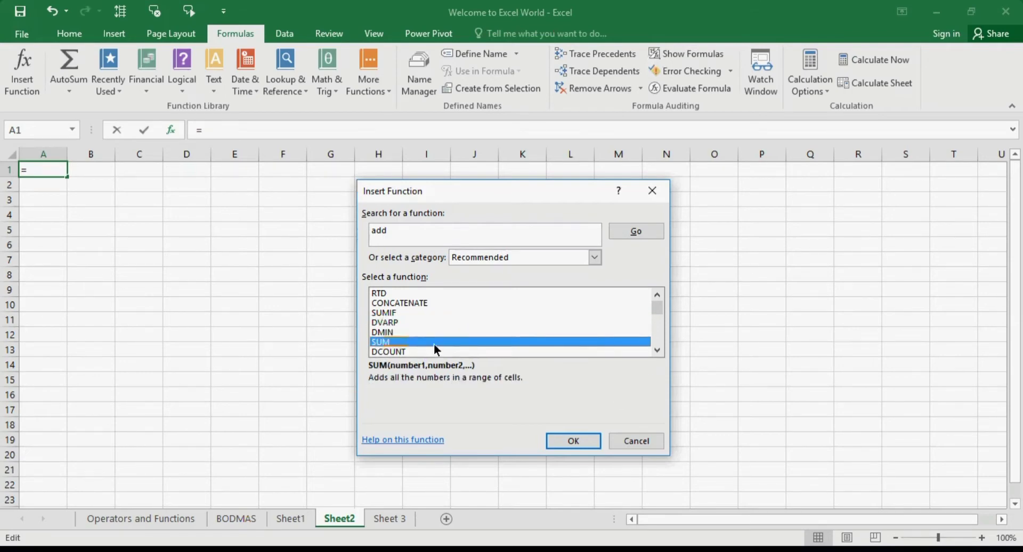
left_click(555, 255)
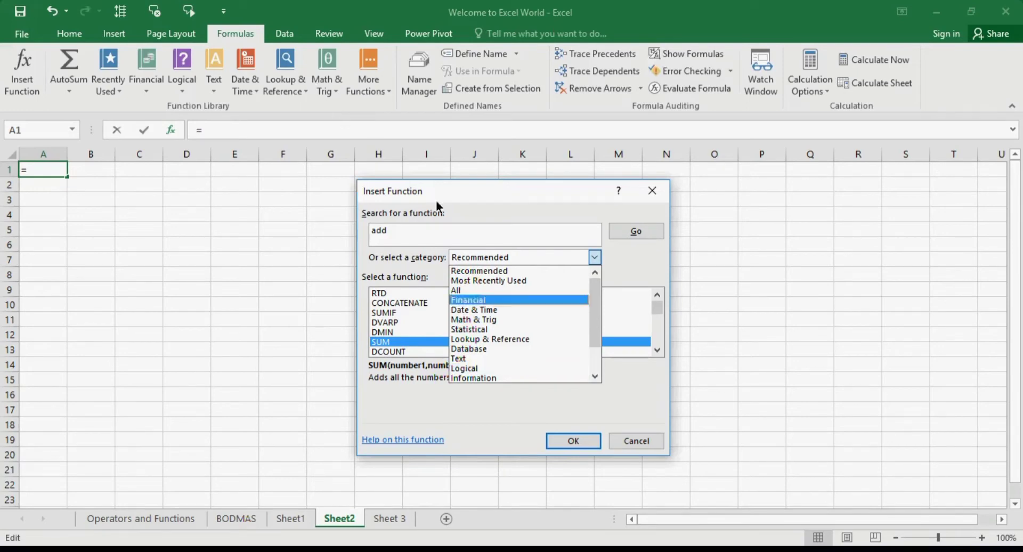
left_click(642, 440)
Cancel the open dialog, browse each Function Library category, then start Insert Function for A1
left_click(642, 440)
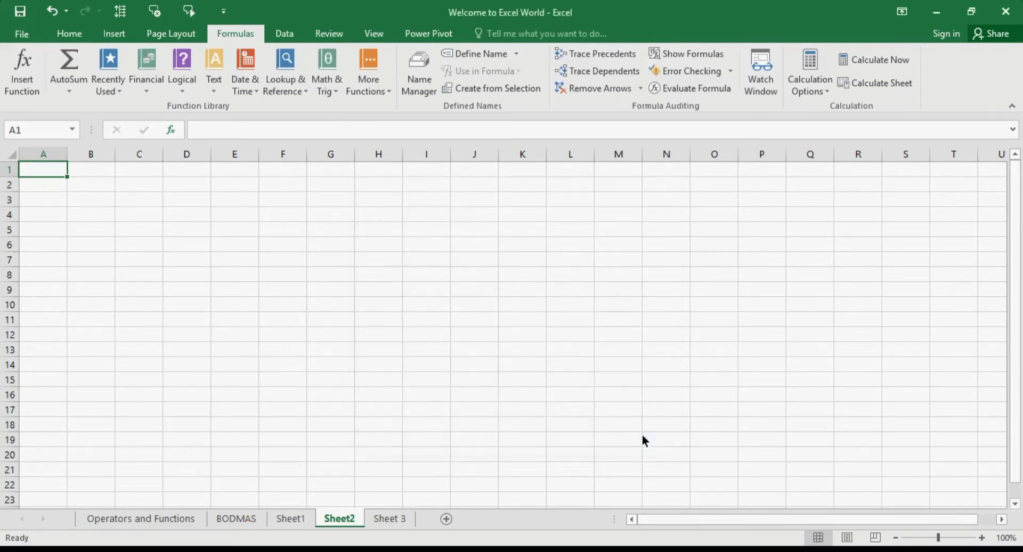
left_click(144, 88)
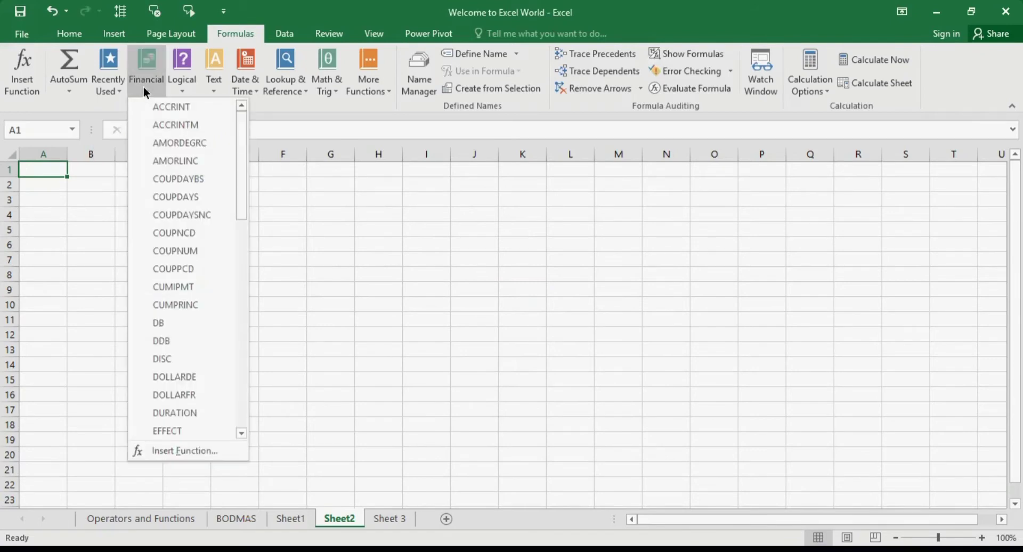
left_click(174, 85)
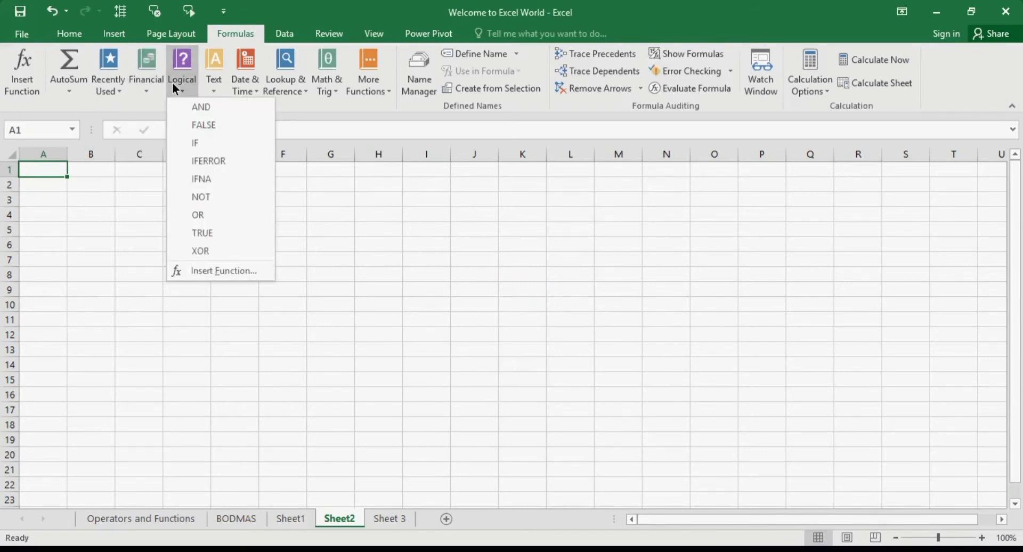
left_click(221, 79)
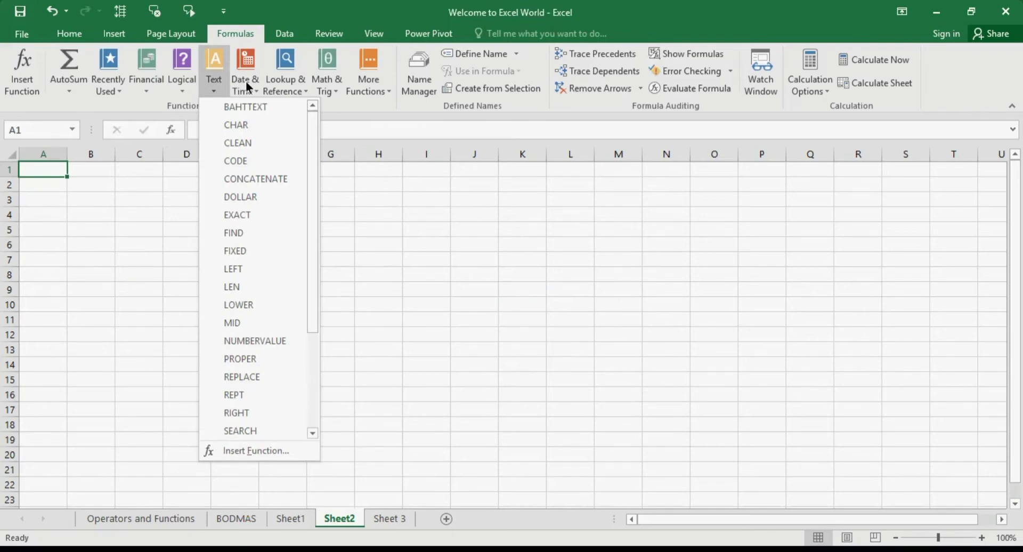
left_click(244, 81)
left_click(279, 88)
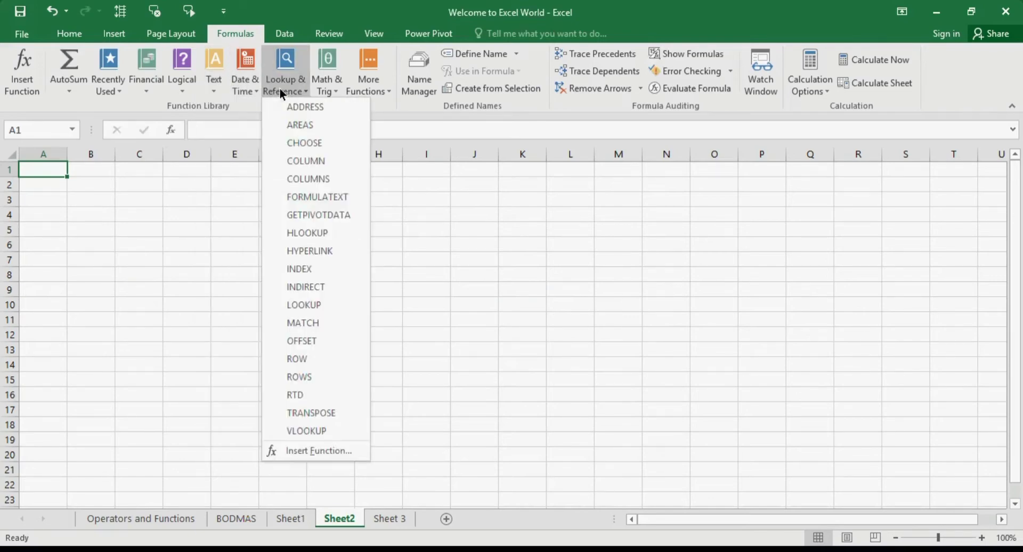
left_click(328, 91)
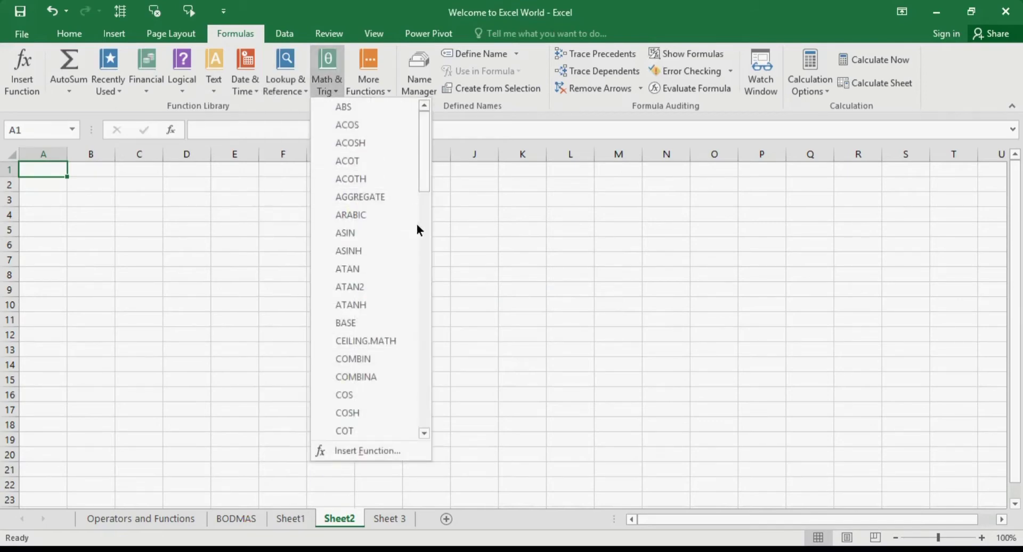
left_click(429, 238)
left_click(367, 80)
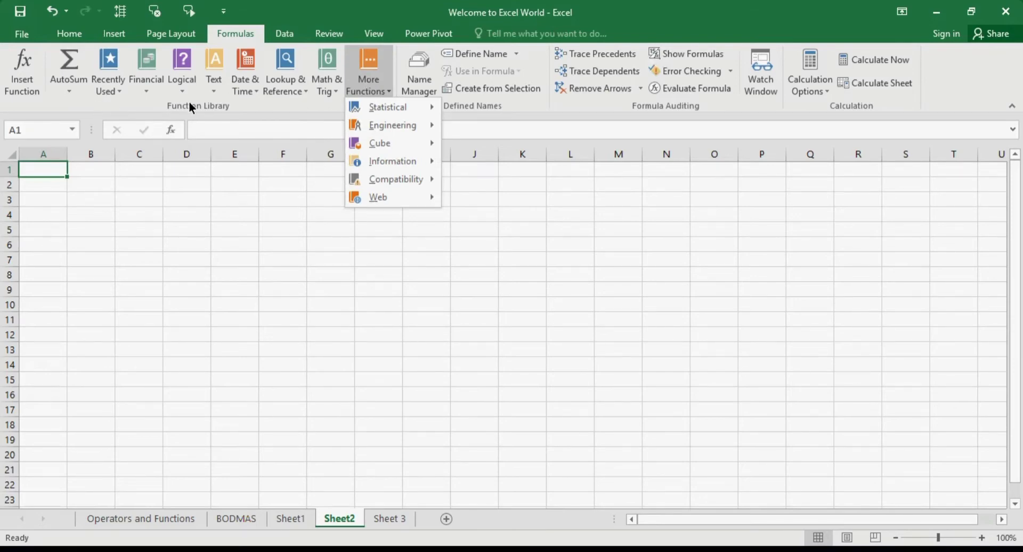
left_click(31, 94)
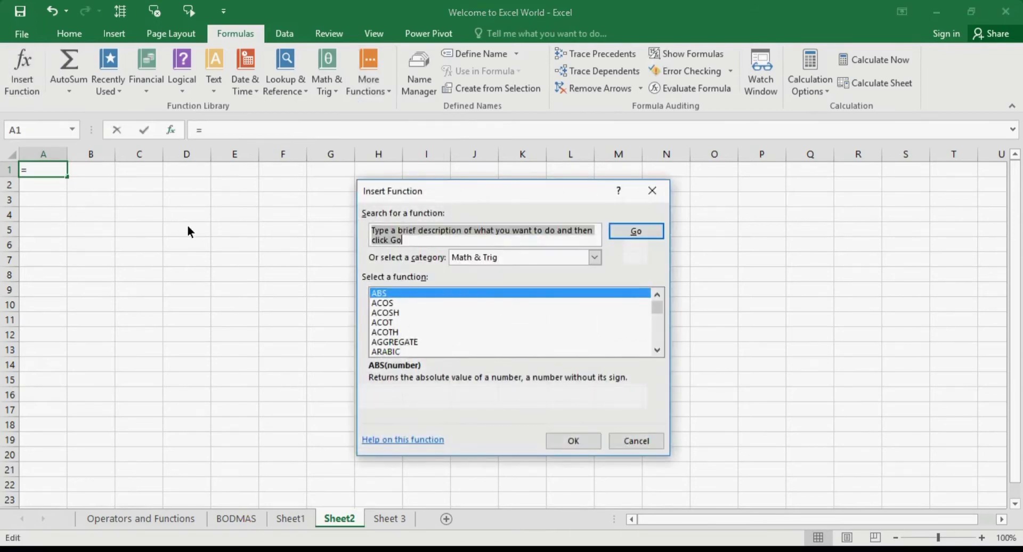
Search functions for 'sum', read SUM's help page, then choose SUM for A1
type("sum")
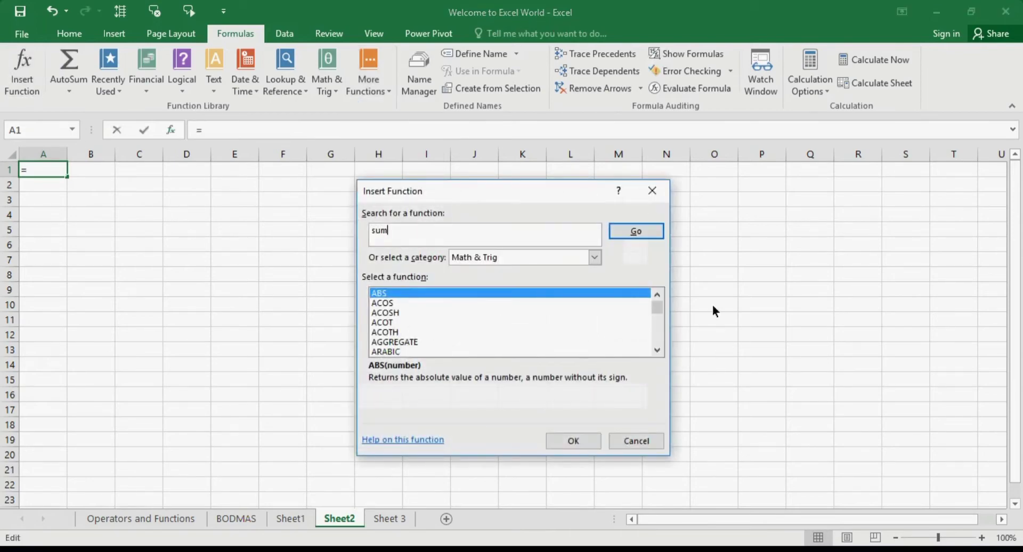
left_click(637, 237)
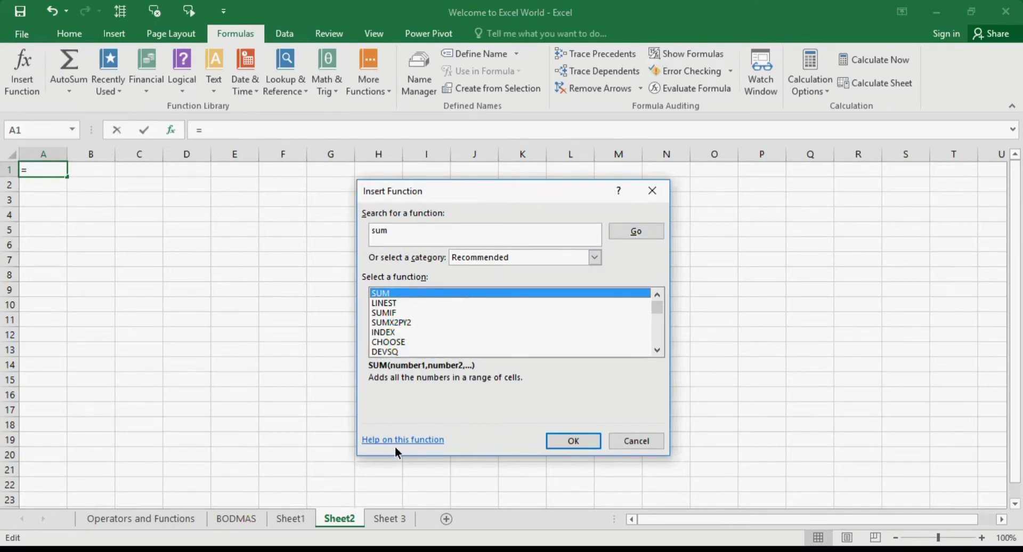
left_click(408, 441)
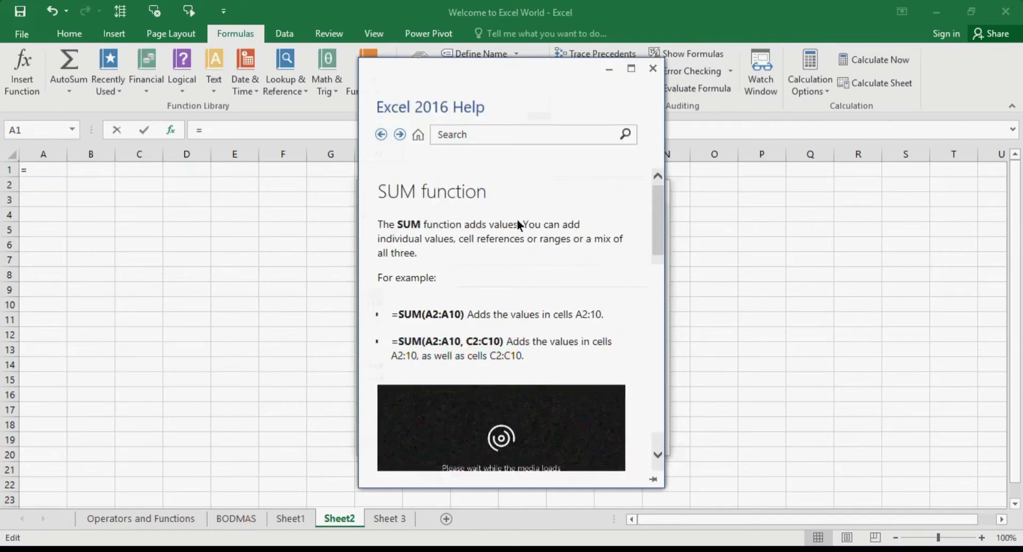
mouse_move(660, 232)
left_mouse_down()
mouse_move(660, 446)
mouse_move(660, 202)
mouse_move(654, 424)
left_mouse_up()
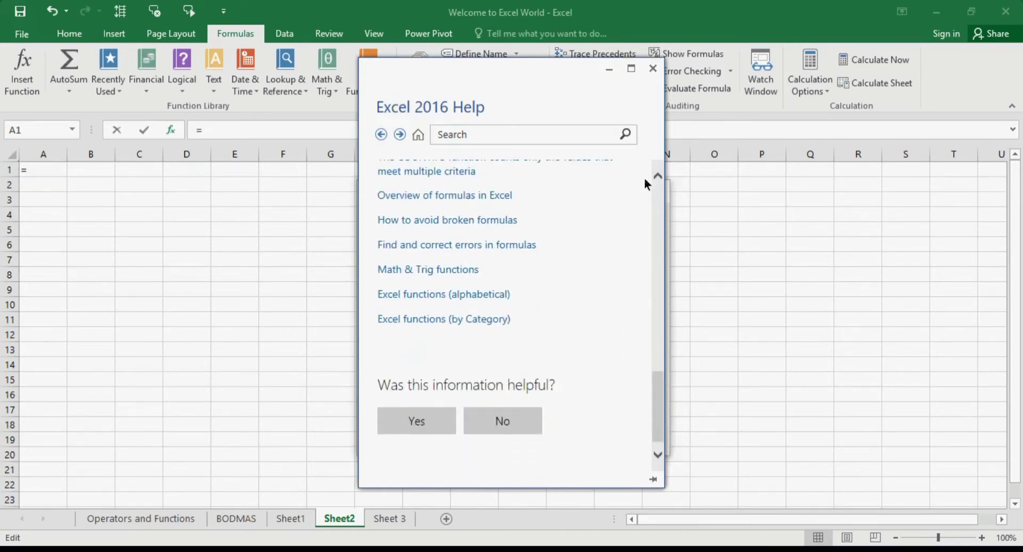
left_click(657, 70)
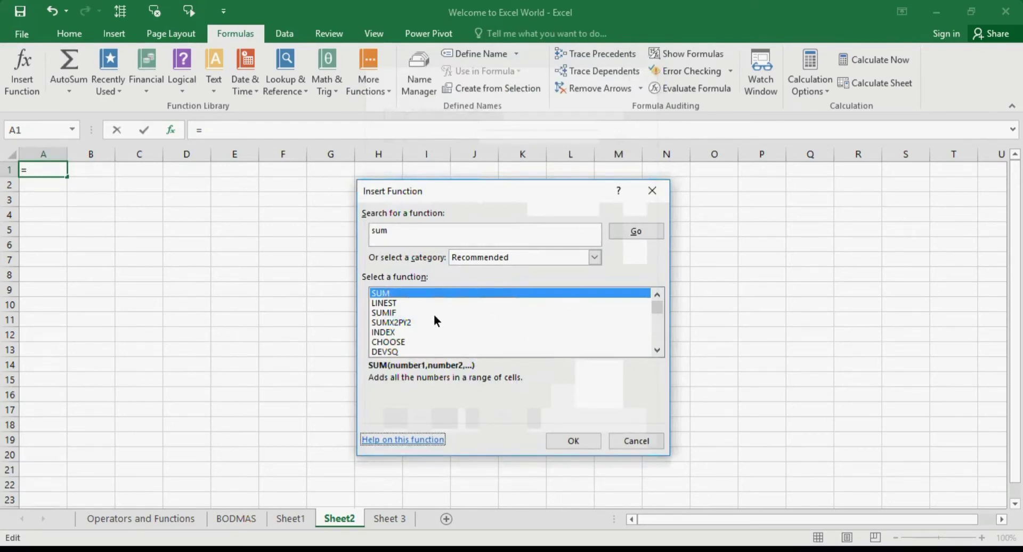
left_click(584, 437)
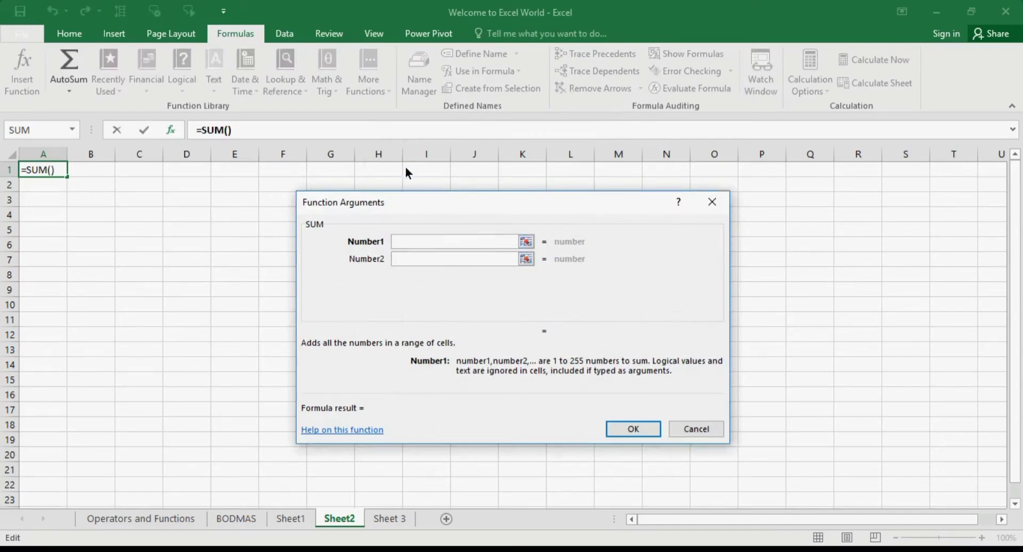
Give SUM the arguments 1 and 2 so A1 holds =SUM(1,2)
type("1")
left_click(423, 261)
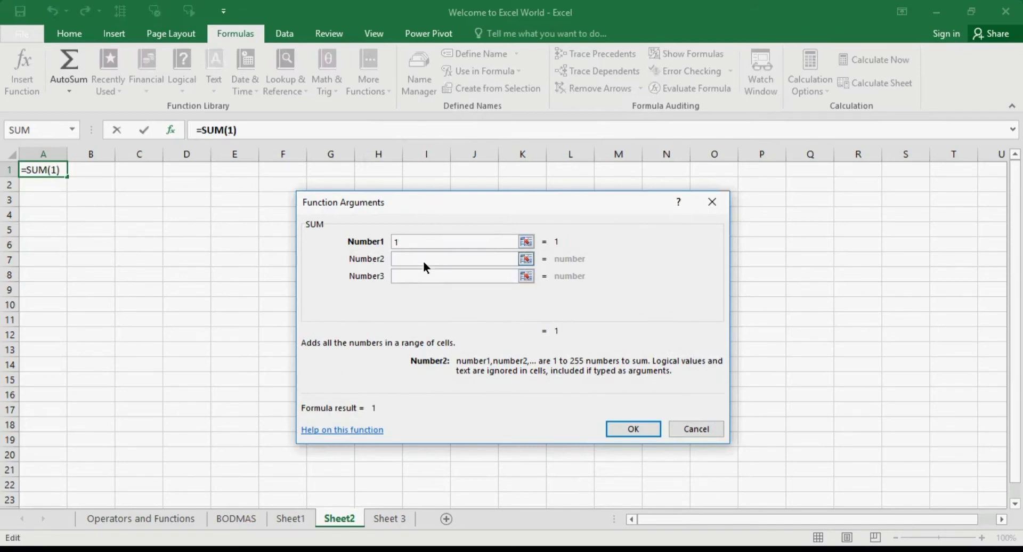
type("2")
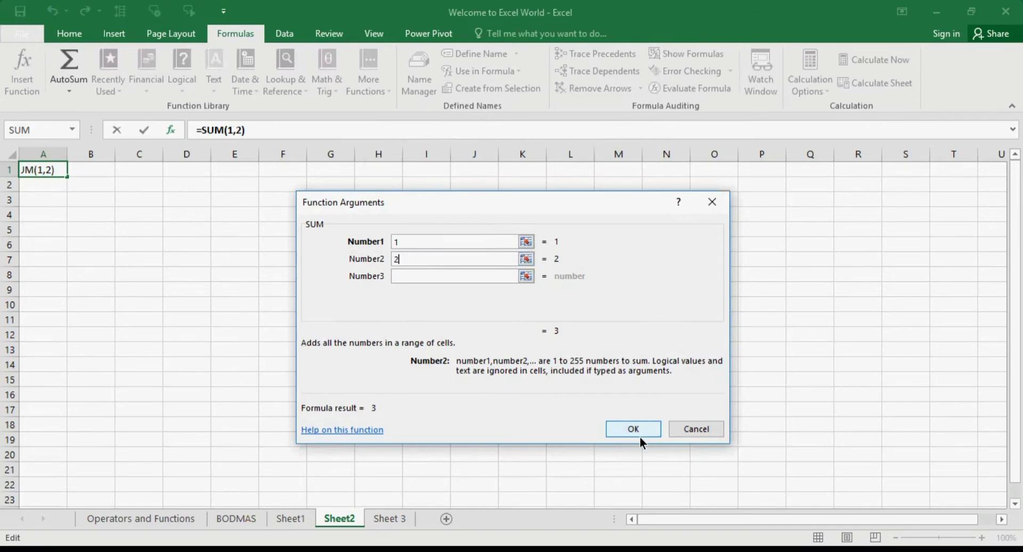
left_click(639, 435)
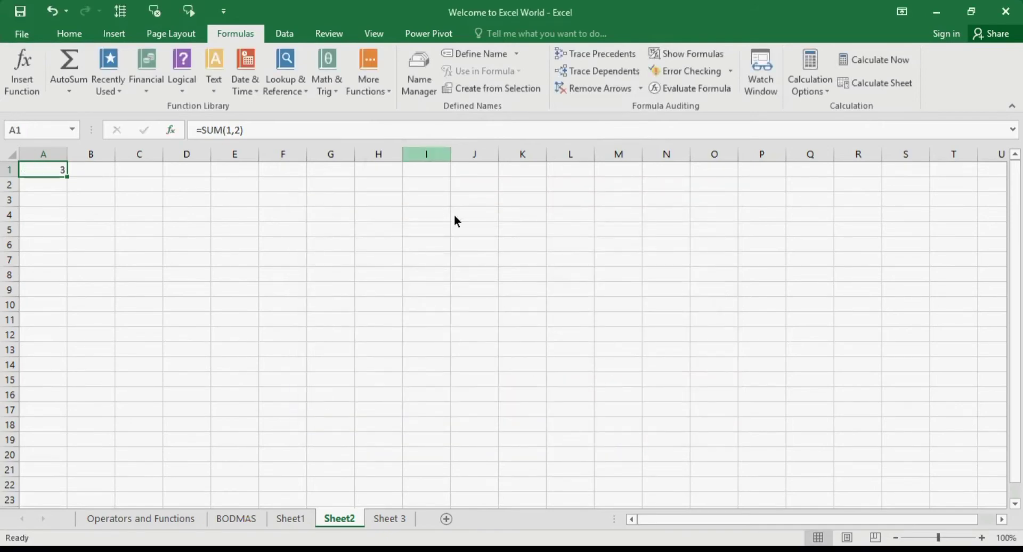
Clear the existing SUM formula from cell A1
left_click(291, 128)
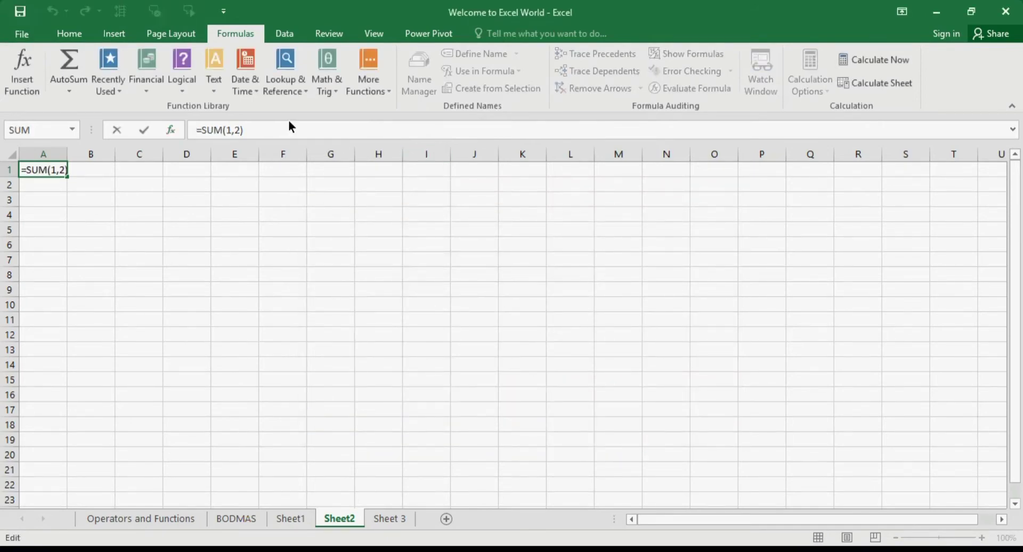
key("shift+End")
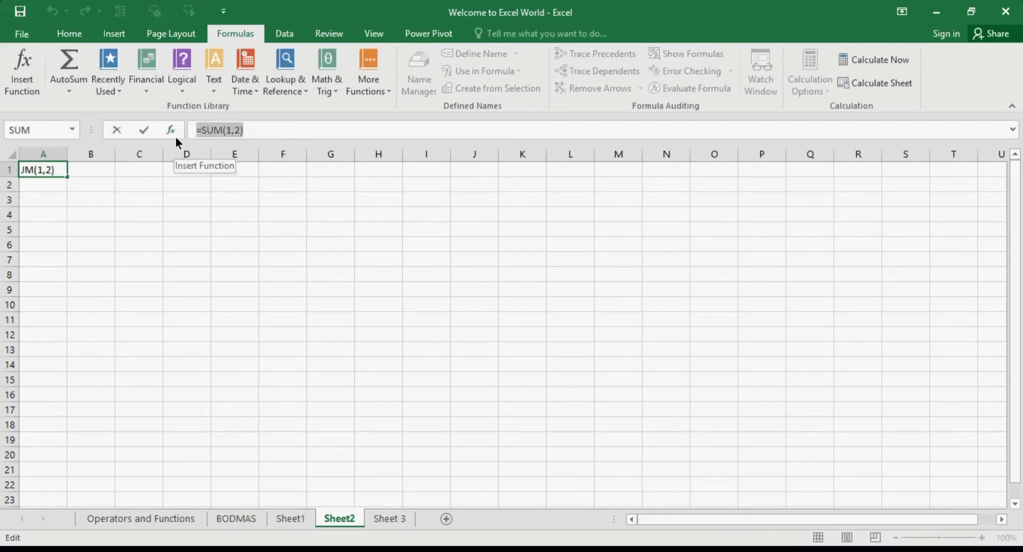
key("BackSpace")
Insert a SUM function in A1 with A5 and A6 as its two arguments
left_click(23, 85)
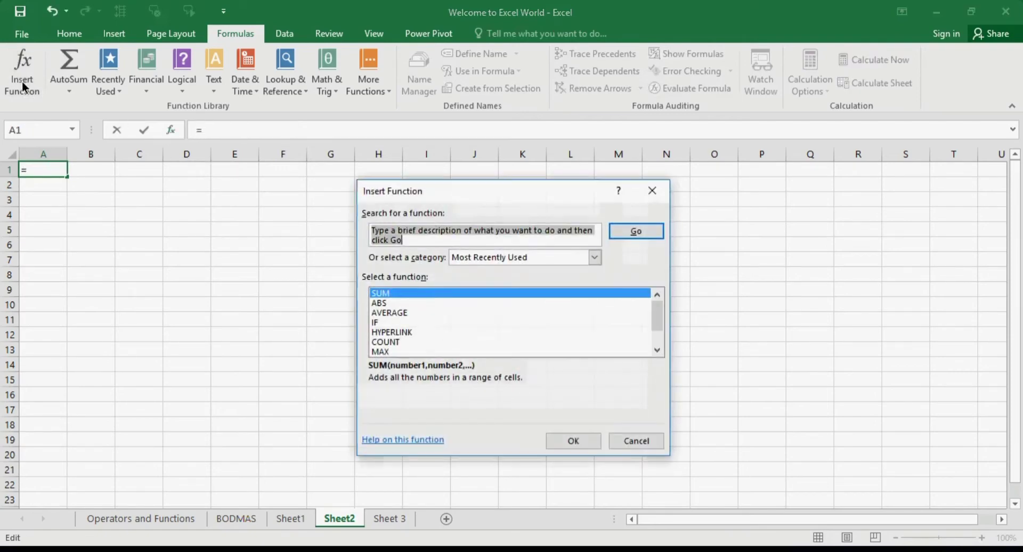
left_click(584, 439)
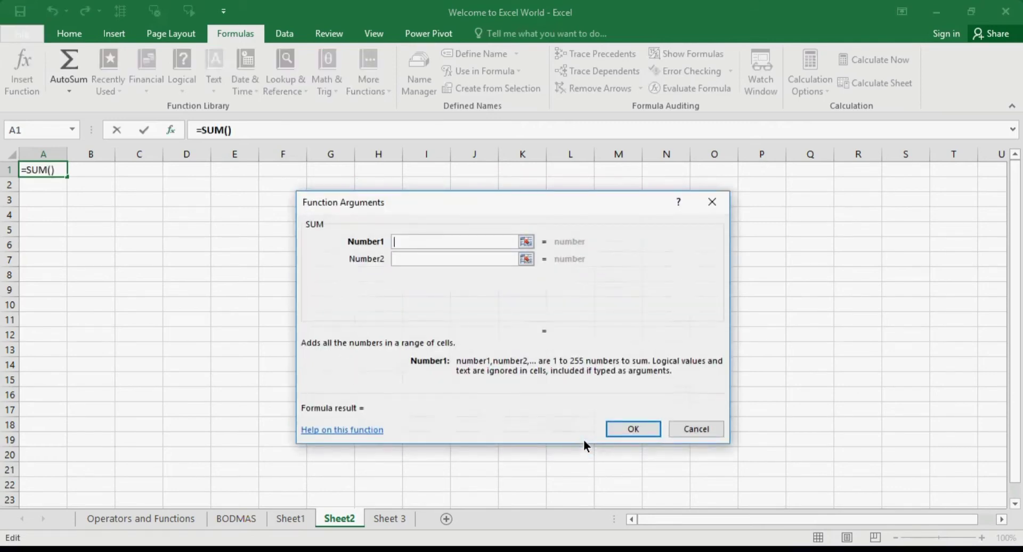
left_click(65, 223)
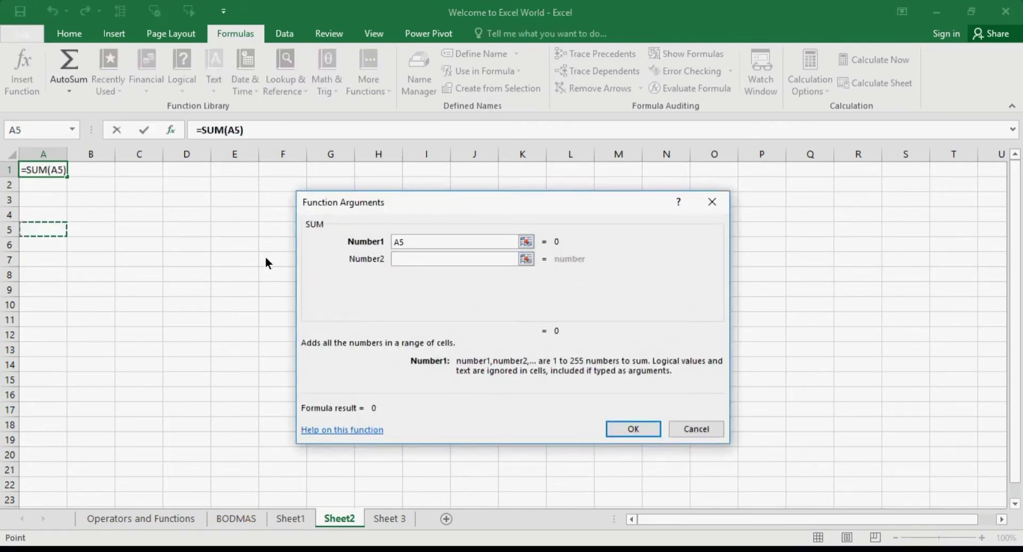
left_click(408, 261)
left_click(41, 242)
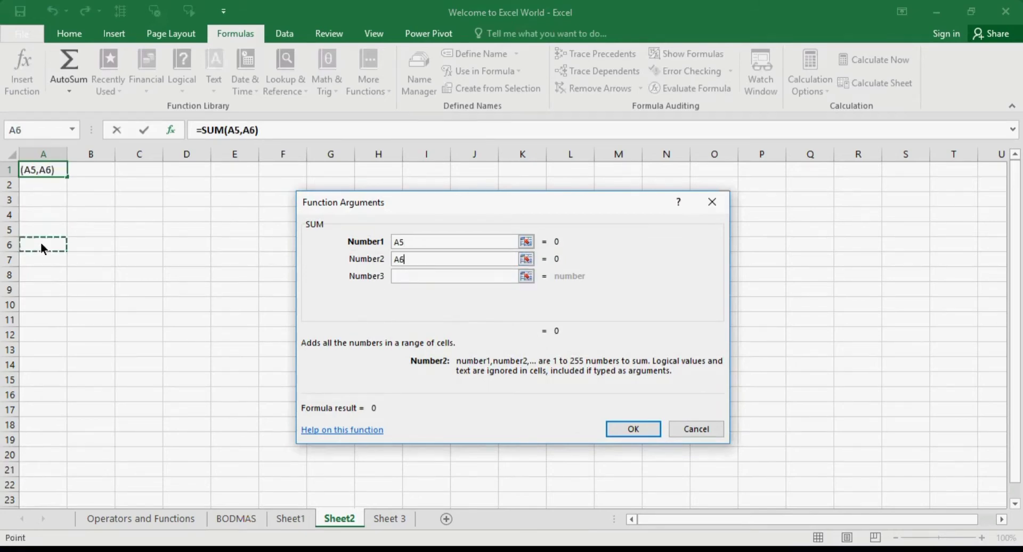
left_click(624, 429)
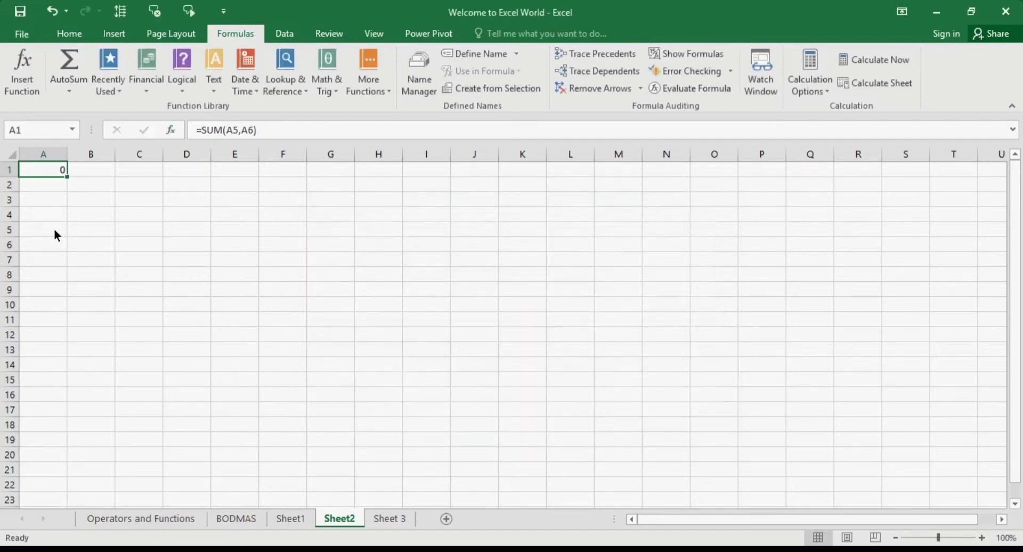
Enter 1 in A5 and 2 in A6
left_click(55, 234)
type("1")
key("Return")
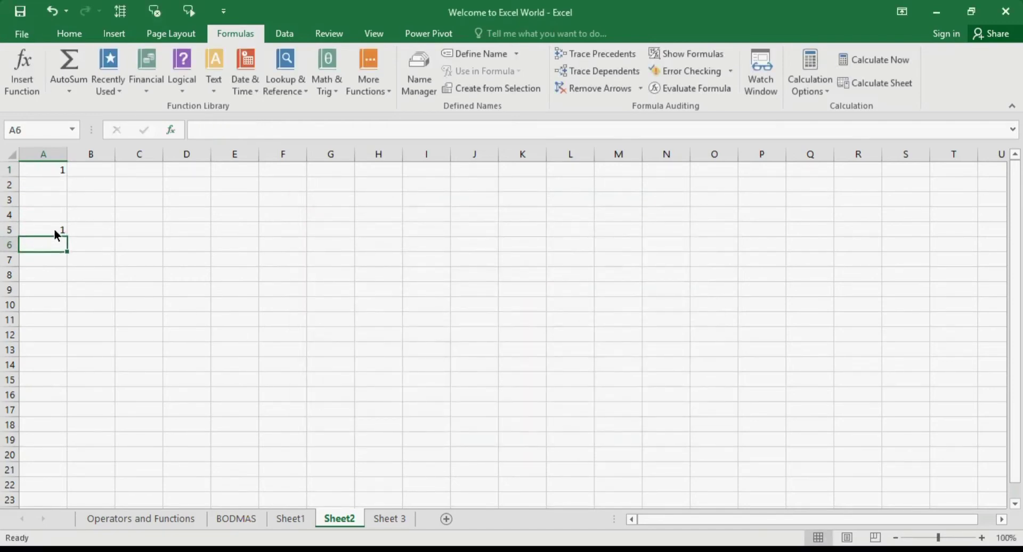
type("2")
left_click(54, 230)
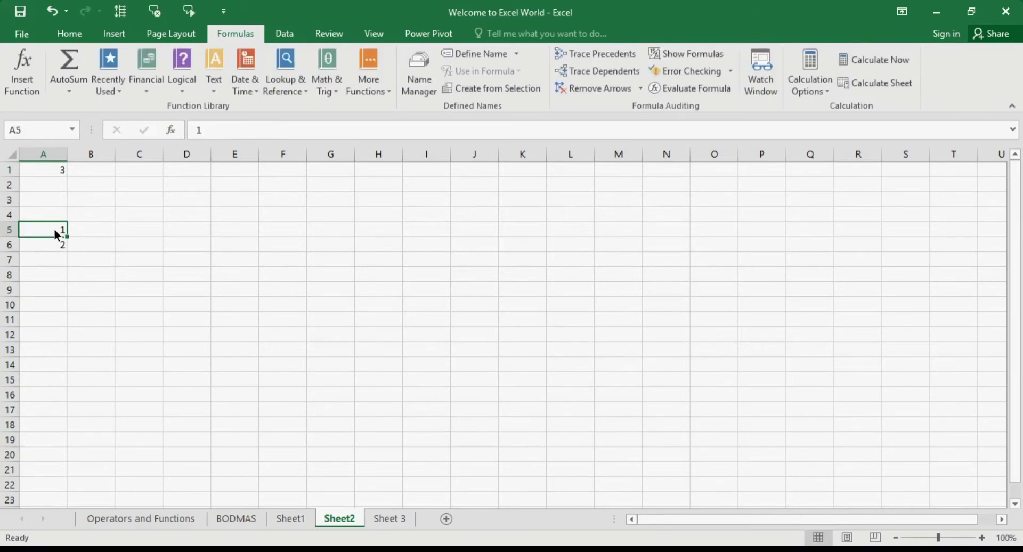
Delete the existing SUM formula from A1
left_click(58, 174)
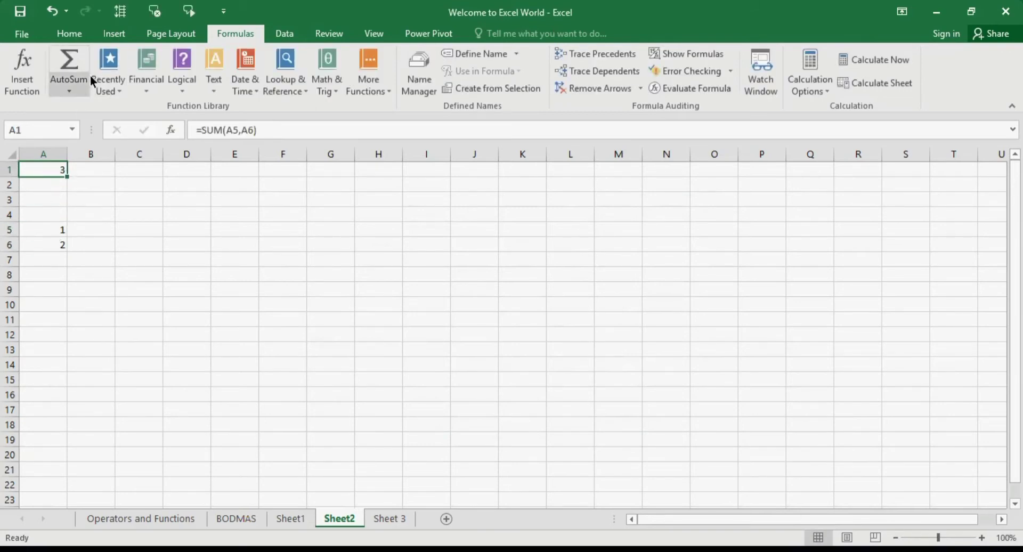
left_click(202, 130)
key("shift+End")
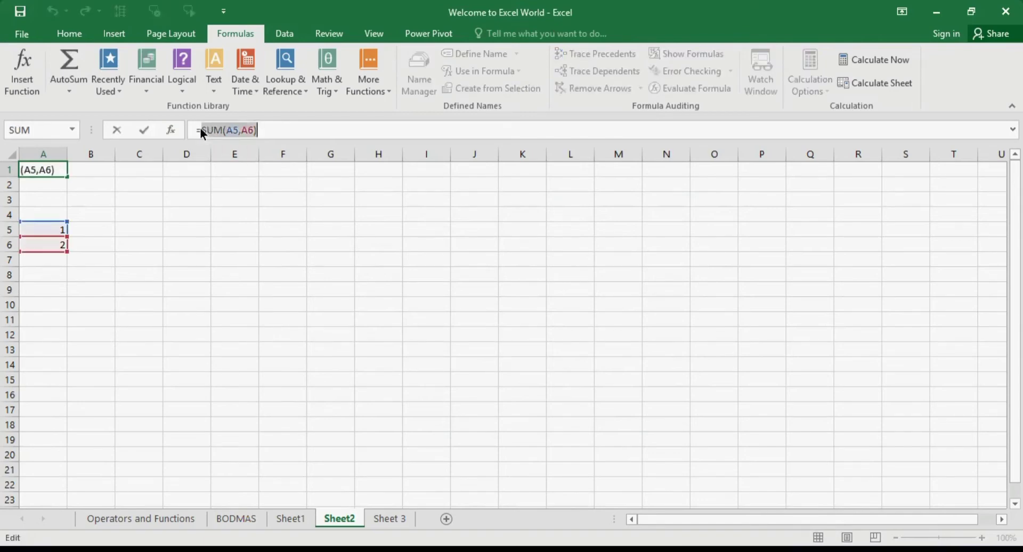
key("Delete")
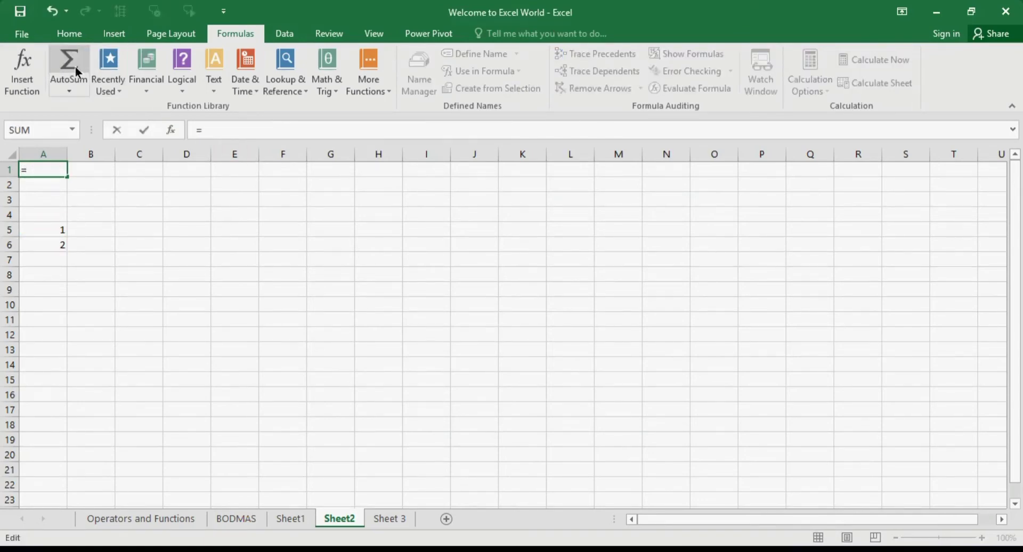
Insert SUM in A1 with ranges A5:A6 and B5:B6 as its arguments
left_click(37, 71)
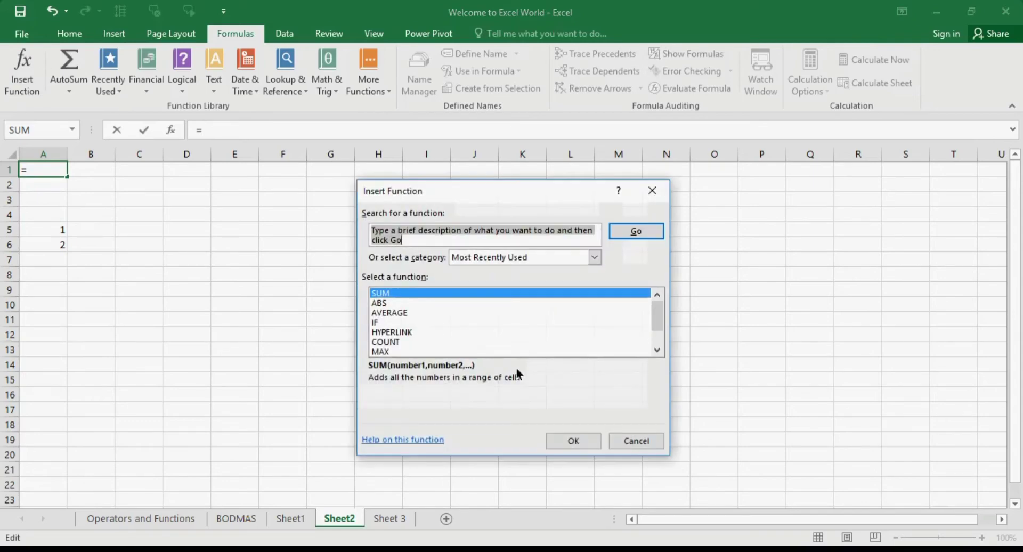
left_click(573, 442)
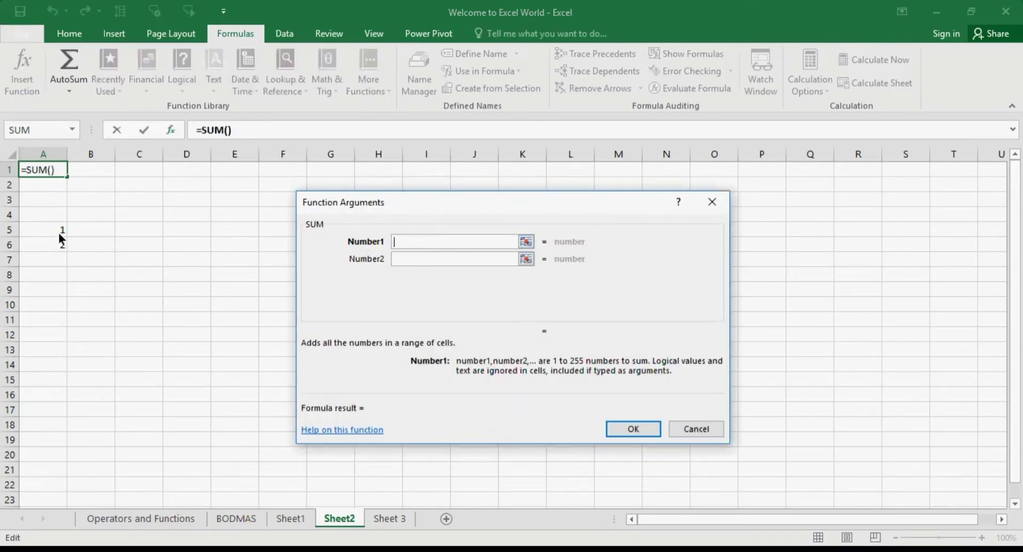
left_click_drag(58, 232, 59, 242)
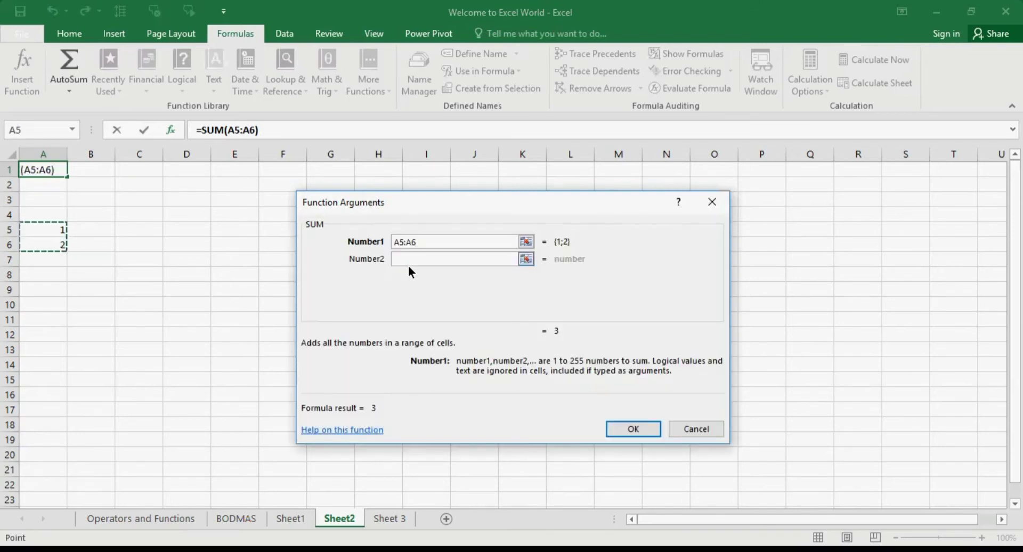
left_click(409, 261)
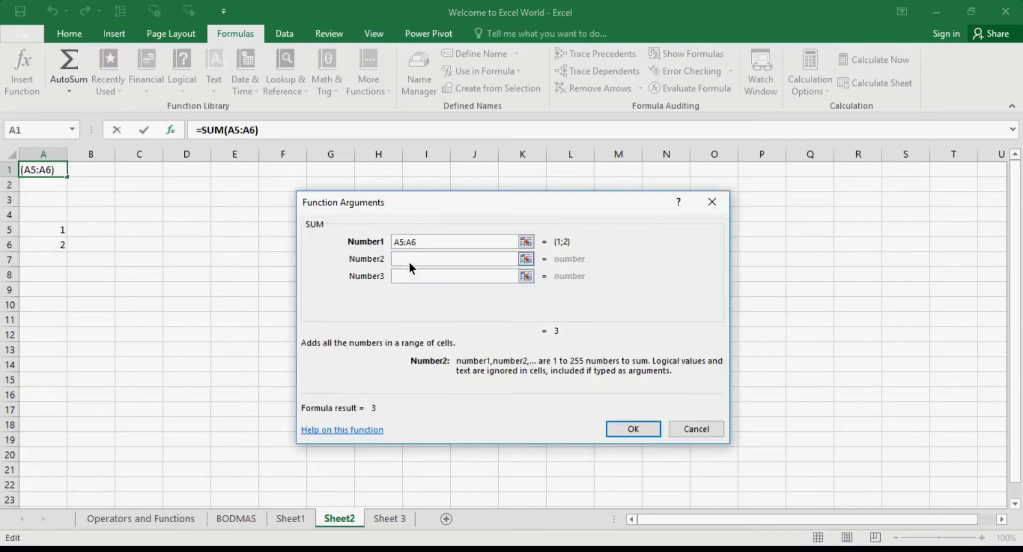
left_click_drag(97, 233, 98, 240)
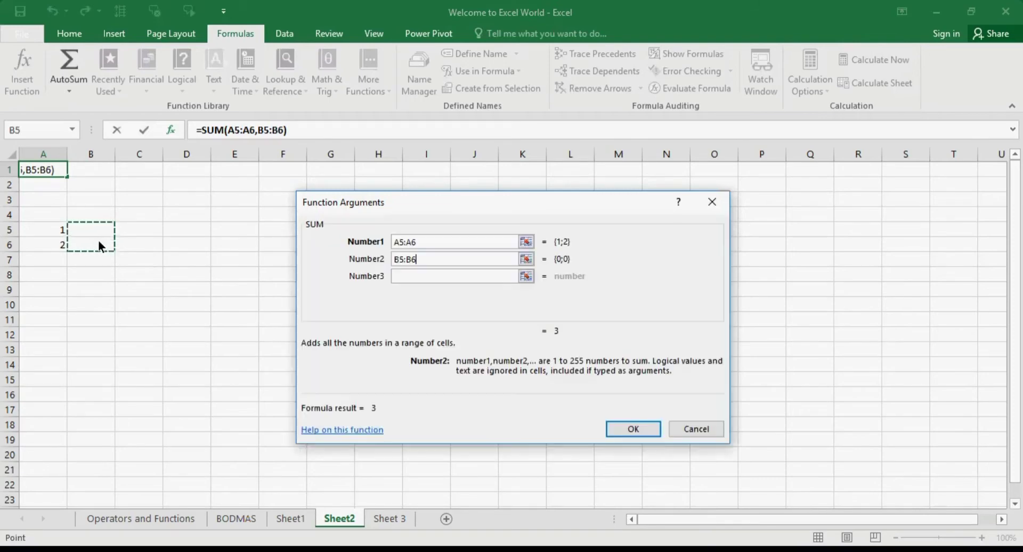
left_click(641, 429)
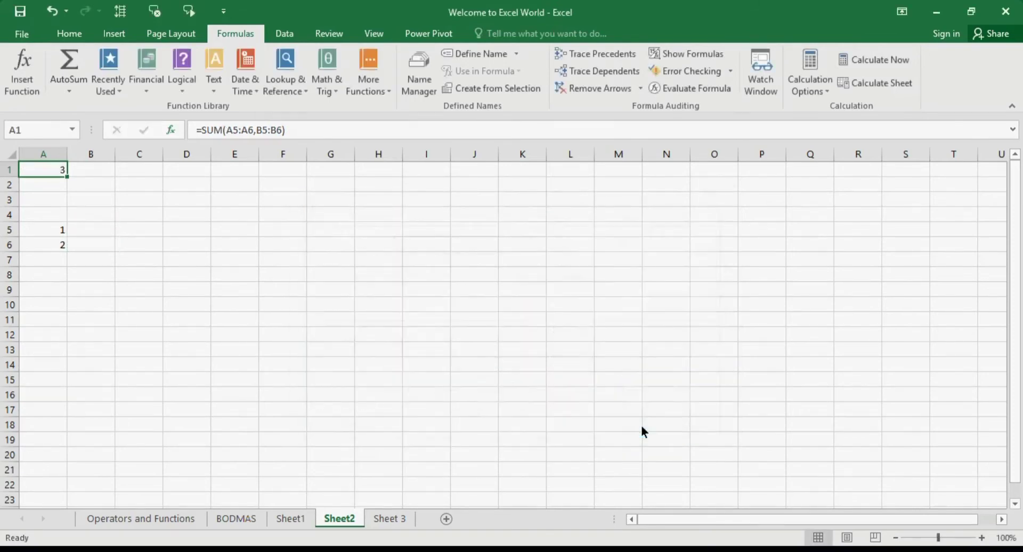
left_click(98, 236)
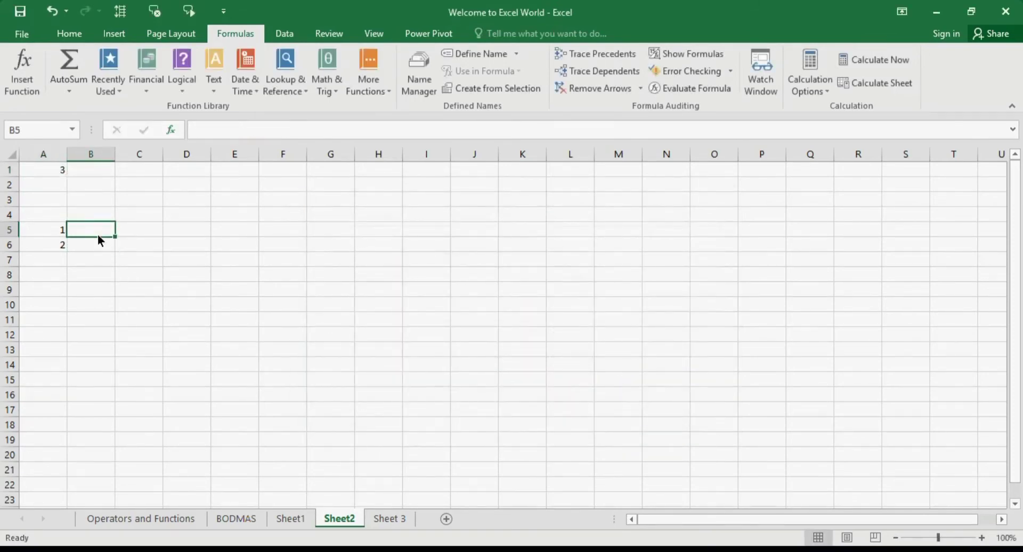
Enter 3 in B5 and 4 in B6
type("3")
key("Return")
type("4")
key("Return")
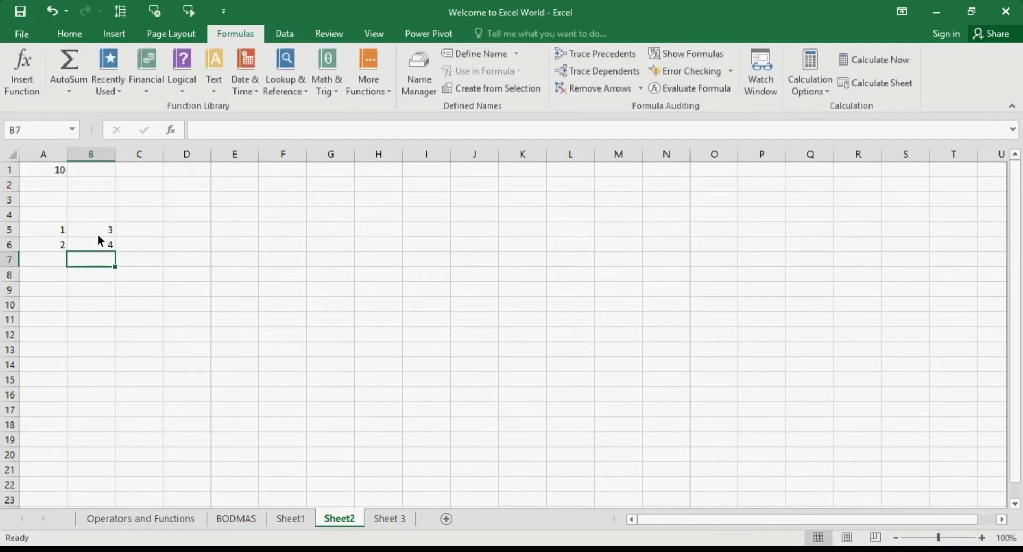
Select A5:B6 to check the total, then reopen A1's SUM arguments
left_click(53, 233)
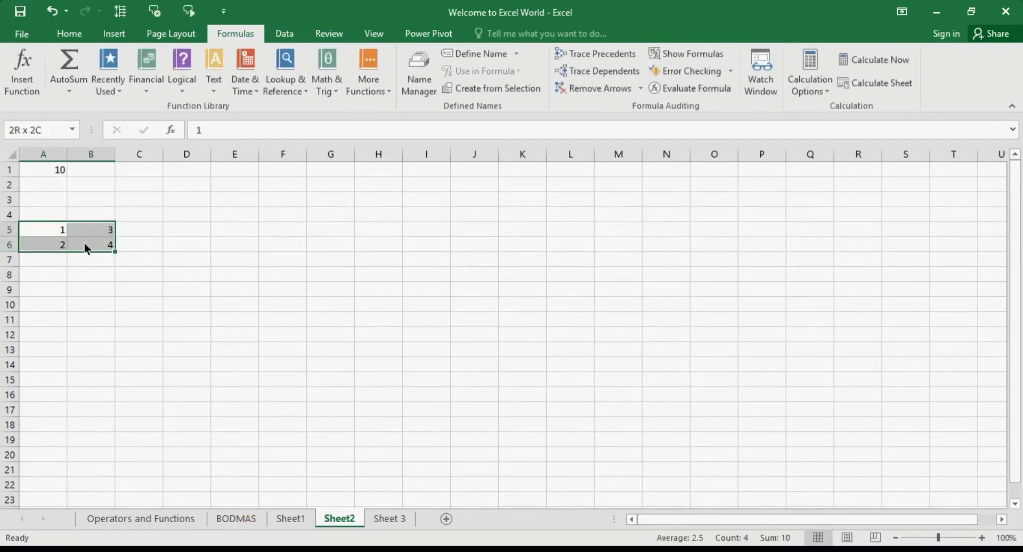
left_click_drag(78, 239, 84, 243)
left_click(61, 169)
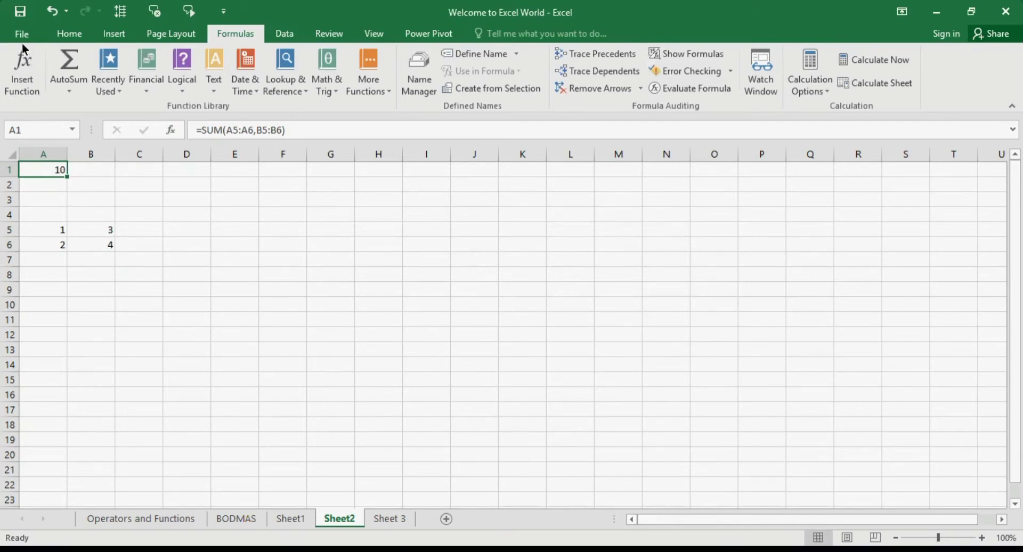
left_click(28, 70)
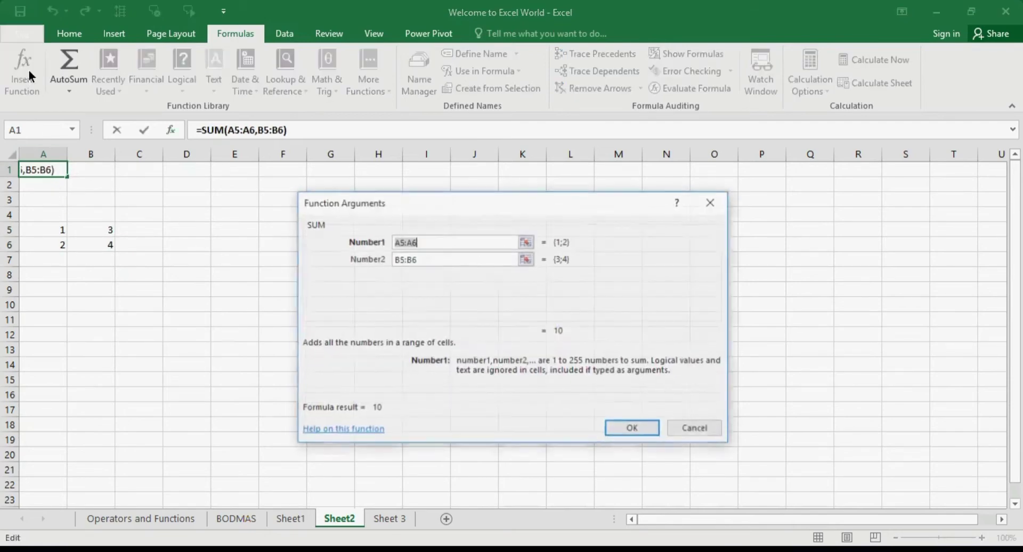
Inspect the A5:A6 argument, collapsing and restoring the Function Arguments dialog
left_click(450, 246)
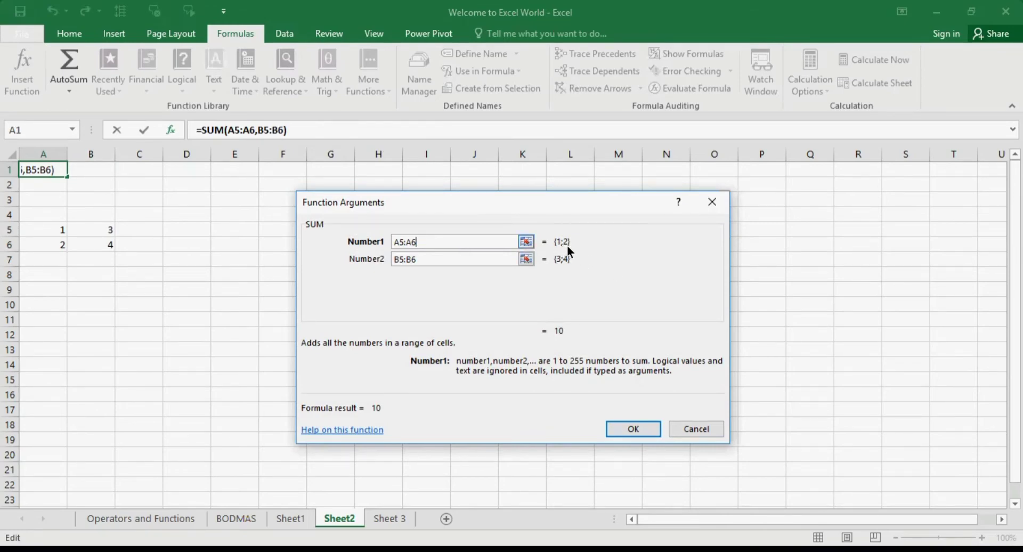
left_click(525, 242)
left_click(720, 222)
Clear the old test values and formula, then label A2 'Sum'
key("Return")
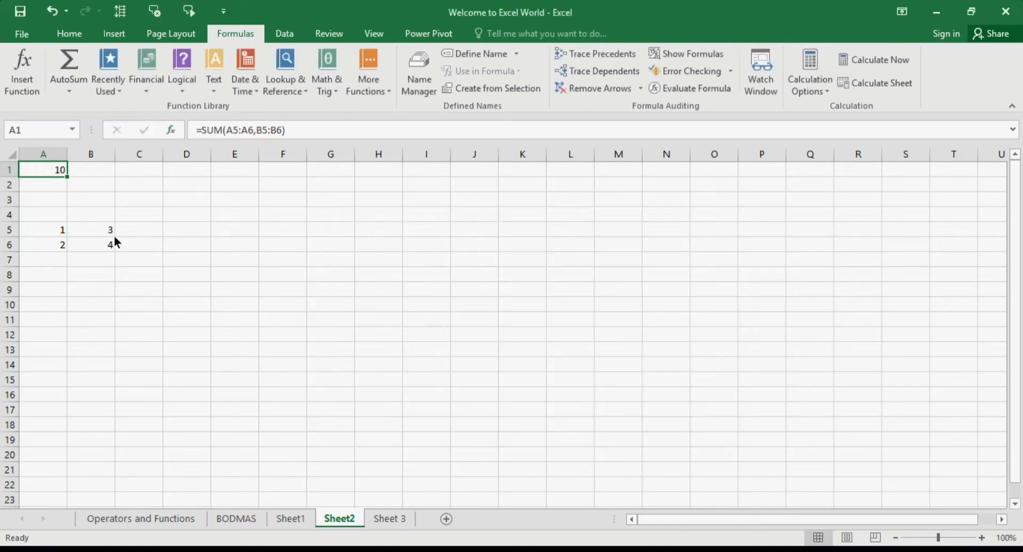
key("shift+Down")
key("shift+Down")
key("shift+Down")
key("shift+Down")
key("shift+Down")
key("shift+Right")
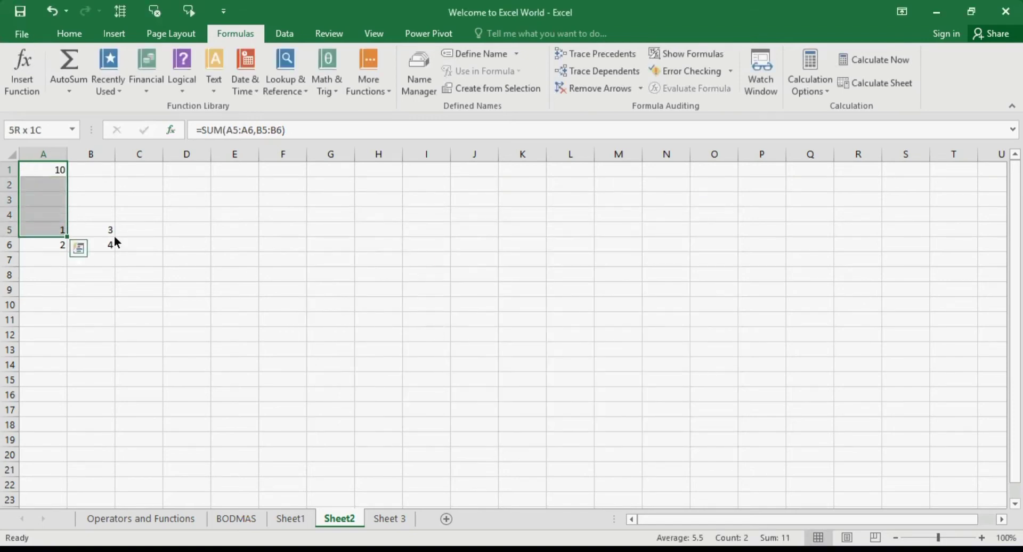
key("Delete")
left_click(56, 181)
type("Sum")
key("Tab")
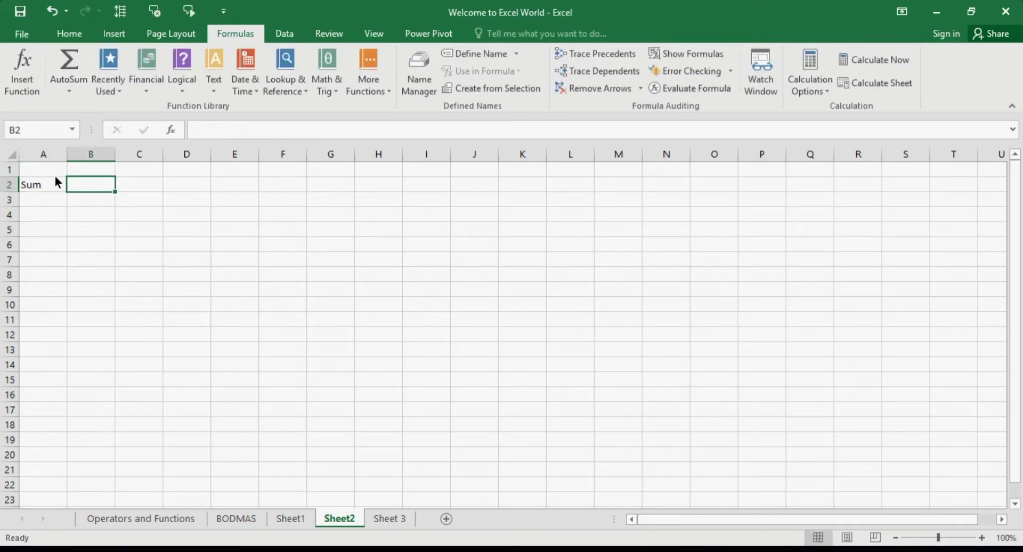
Begin a SUM formula in B2 over A4:A5 and A6:A7, then cancel it
type("=s")
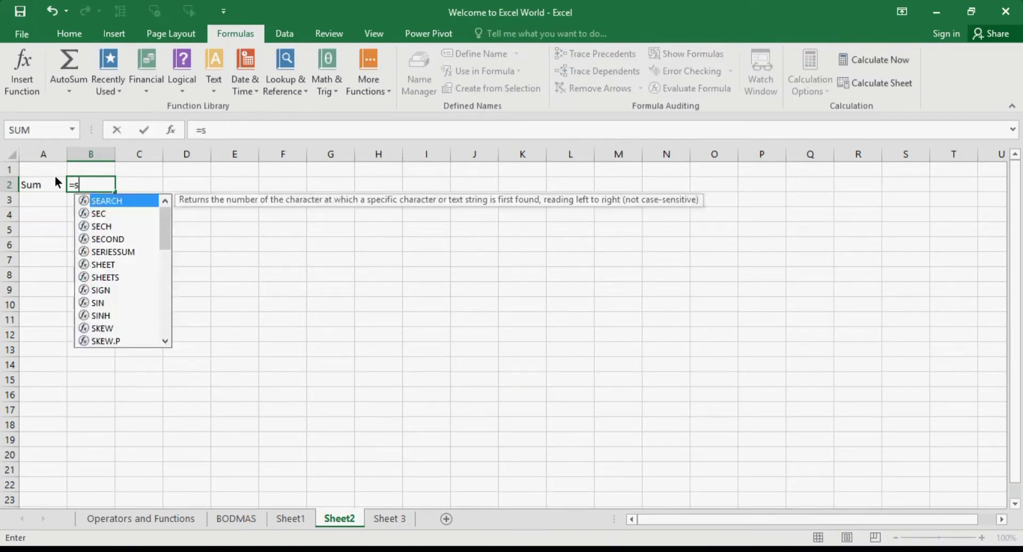
type("um")
key("Tab")
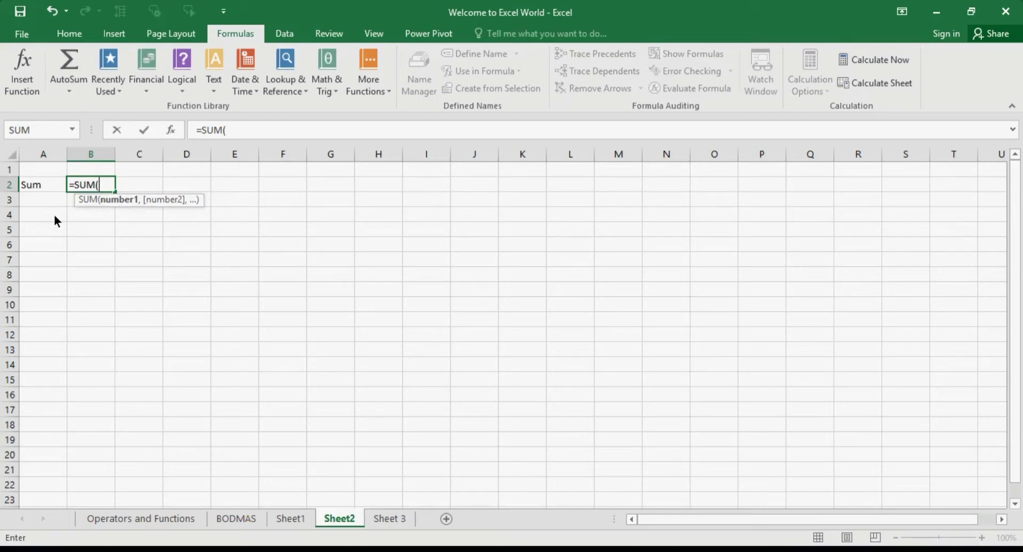
left_click_drag(54, 215, 59, 231)
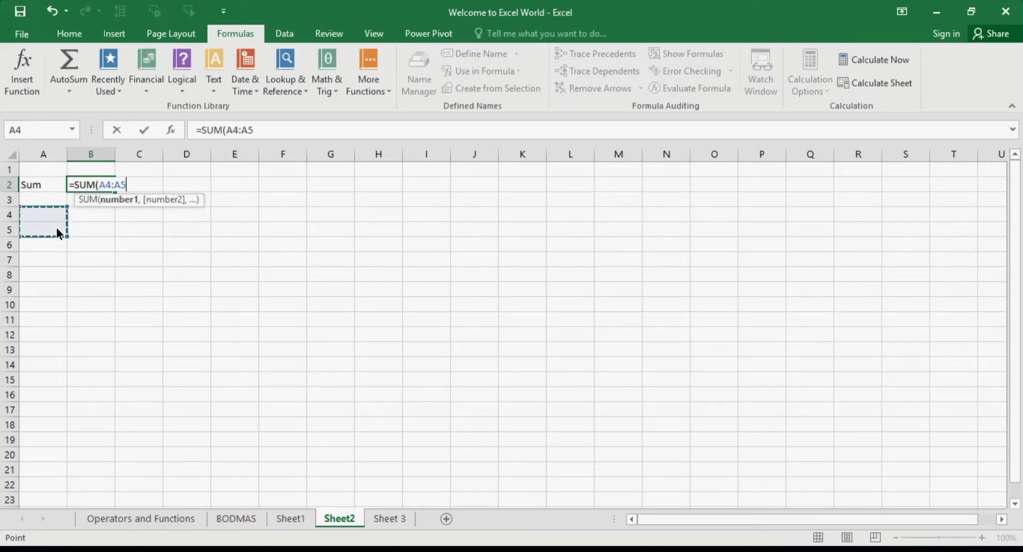
type(",")
left_click_drag(58, 245, 58, 260)
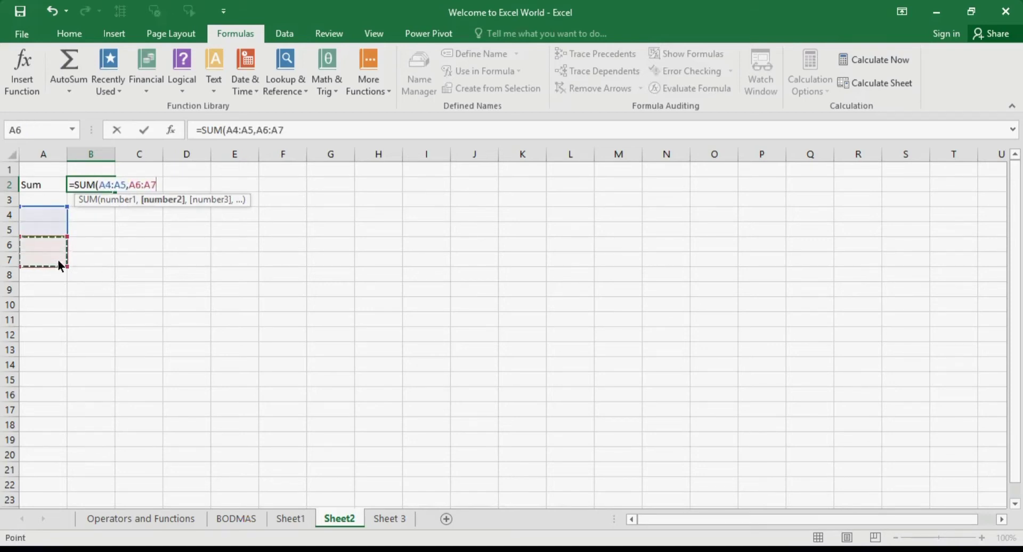
left_click_drag(59, 214, 57, 270)
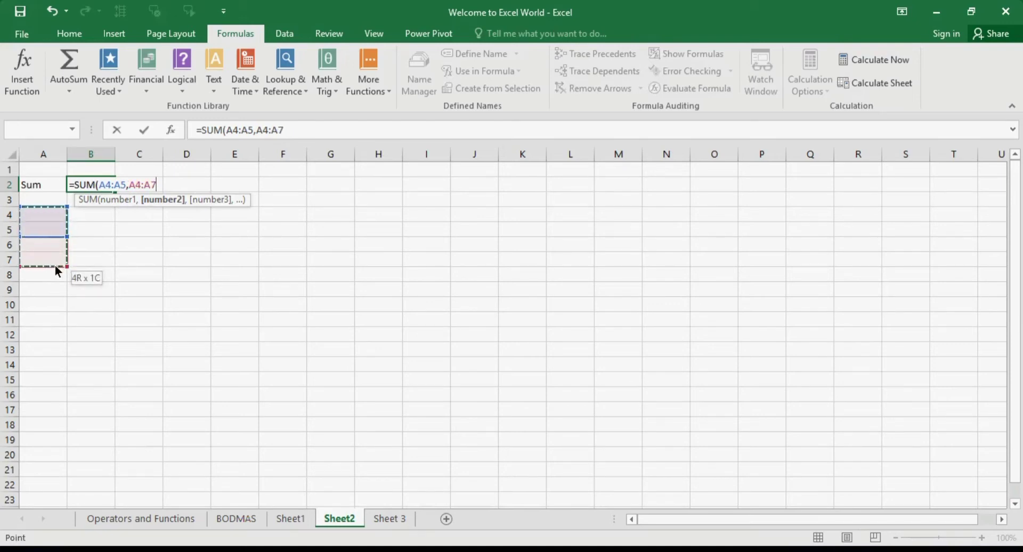
key("BackSpace")
key("BackSpace")
key("BackSpace")
key("BackSpace")
key("BackSpace")
key("BackSpace")
key("BackSpace")
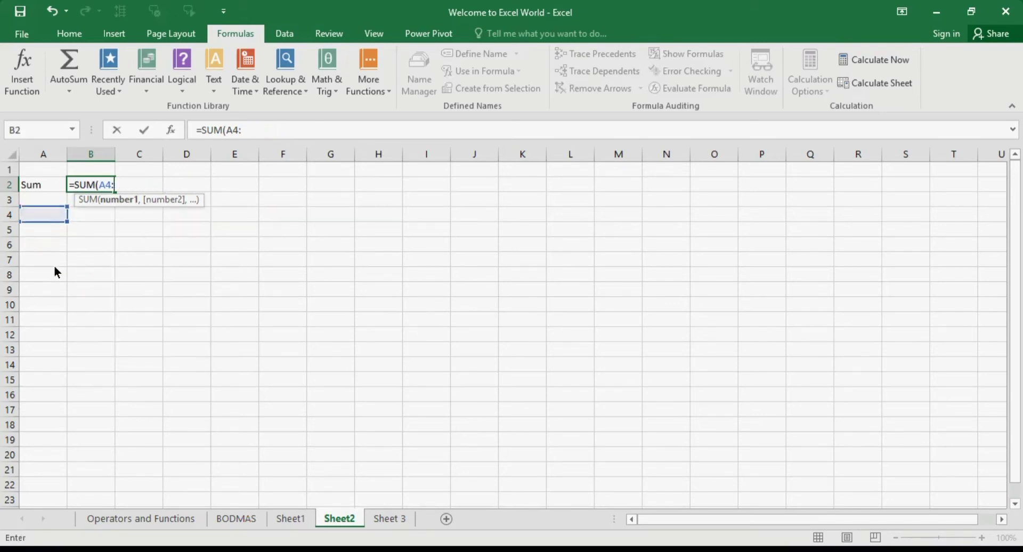
key("Escape")
Fill A5:A14 with the numbers 1 to 10 from a starting pair of 1 and 2
left_click(50, 229)
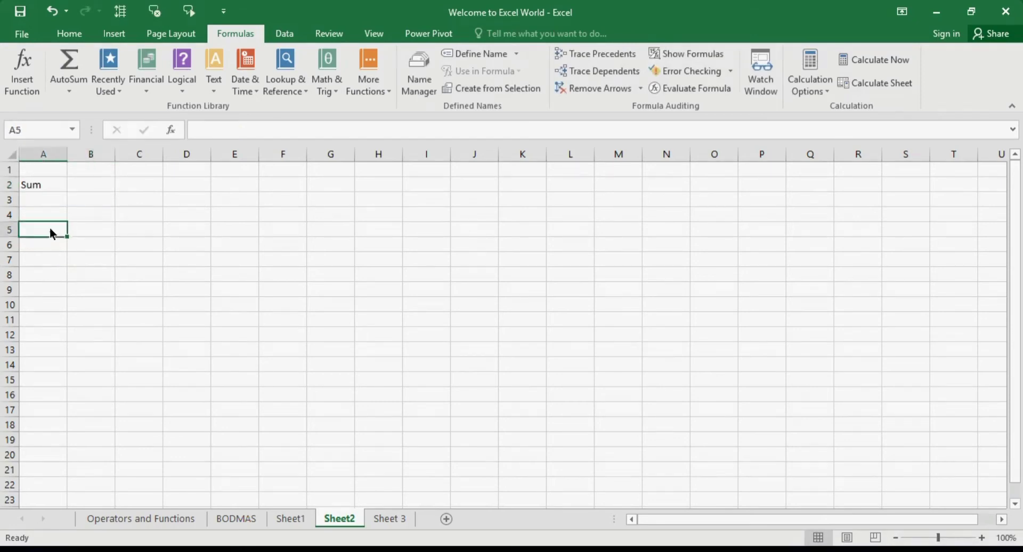
type("1")
key("Return")
type("2")
left_click(50, 227)
key("shift+Down")
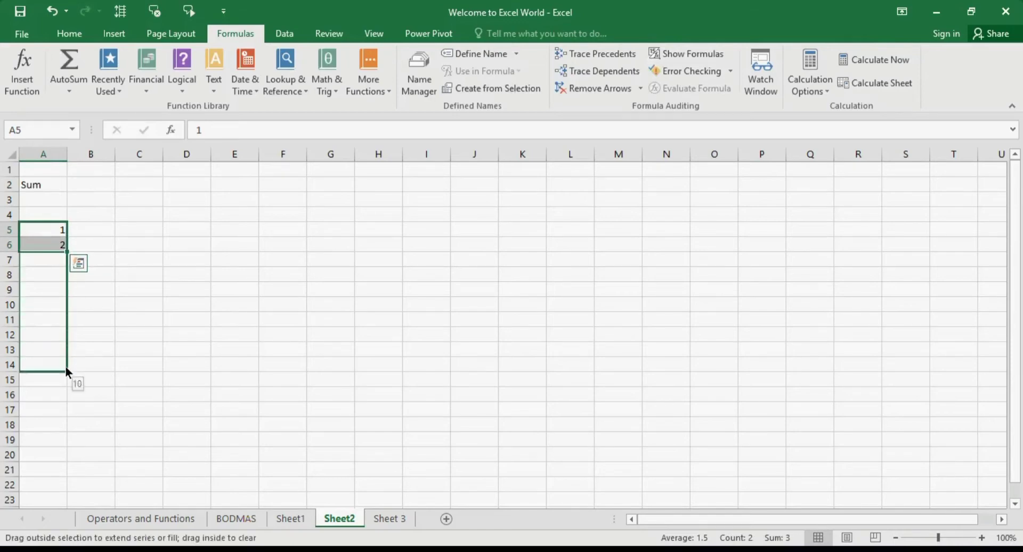
left_click_drag(68, 252, 65, 367)
Fill B5:B11 with the weekdays Sunday through Saturday, starting from Sunday and Monday
left_click(90, 234)
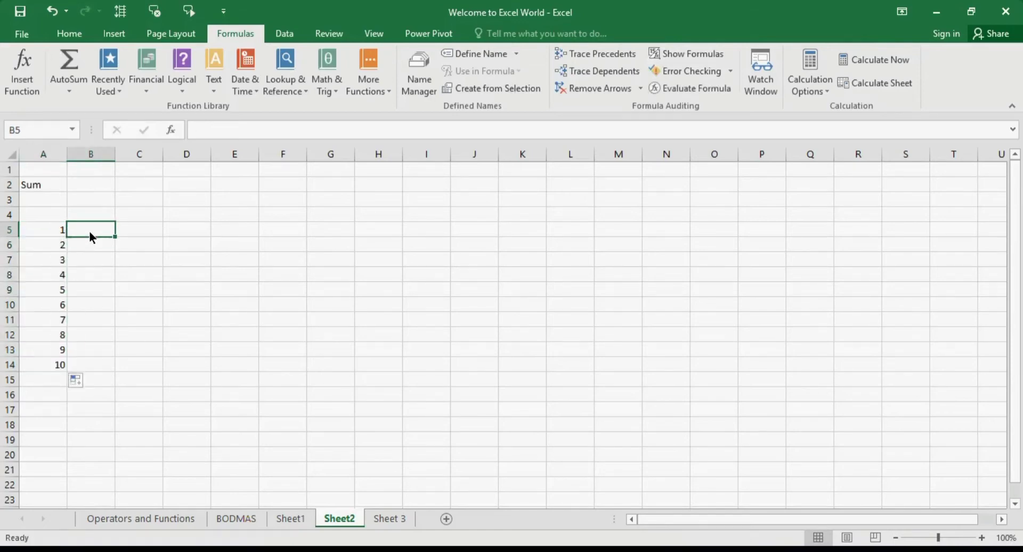
type("Sunday")
key("Tab")
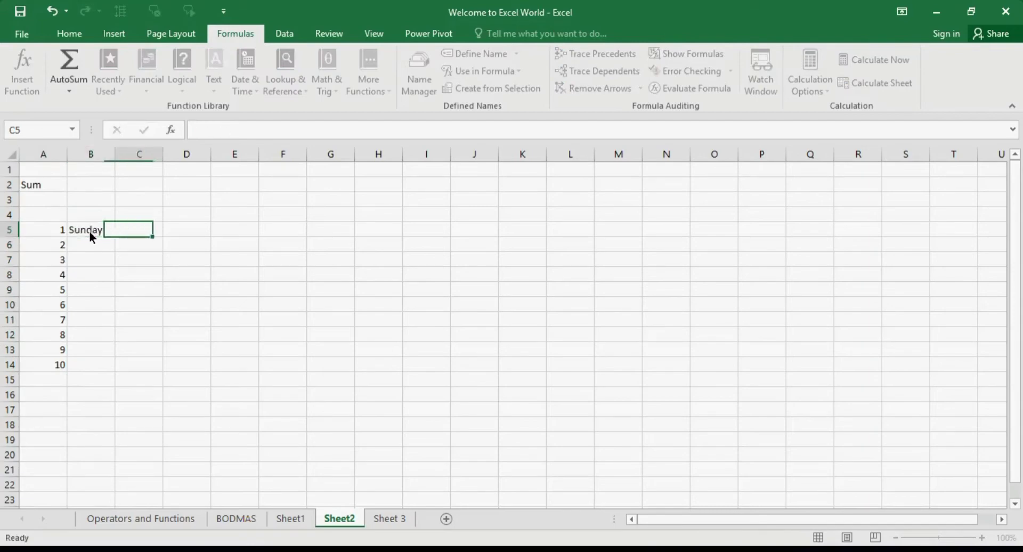
left_click(90, 245)
type("mon")
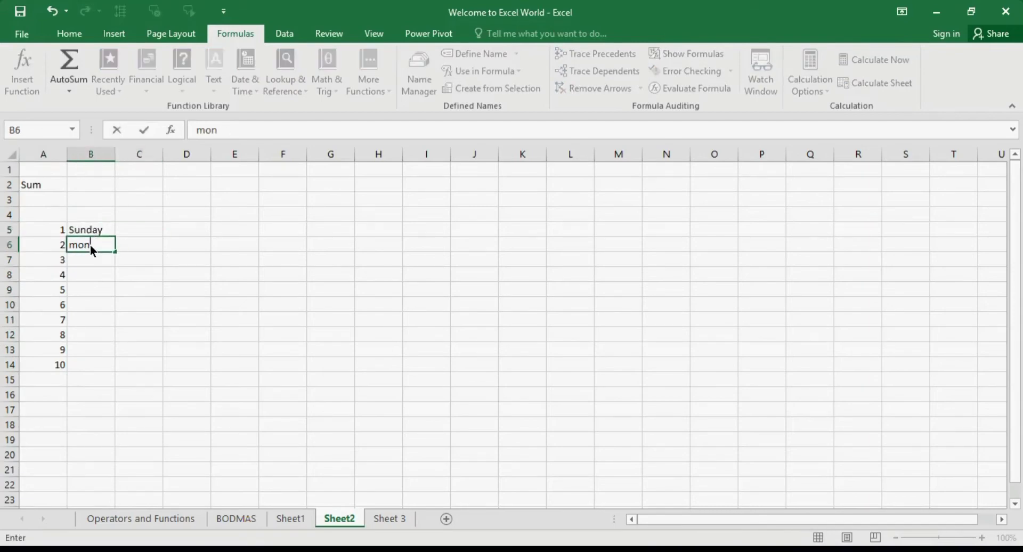
type("day")
key("Tab")
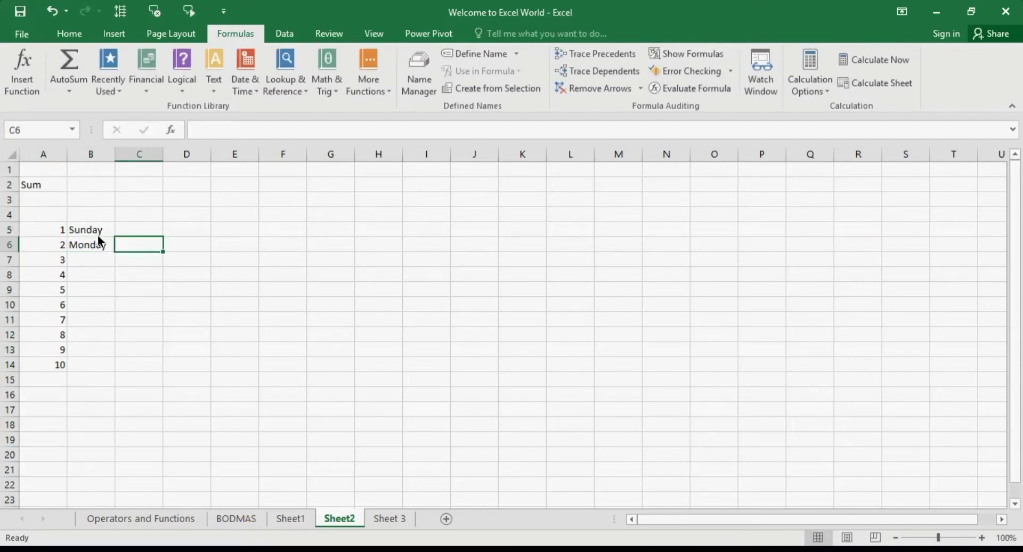
left_click_drag(97, 233, 103, 325)
left_click(230, 318)
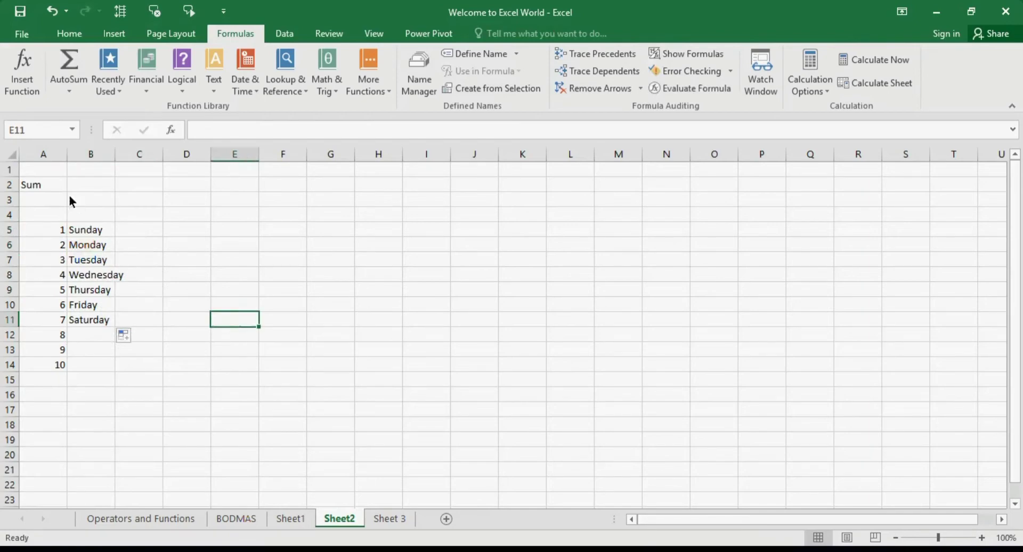
left_click(52, 189)
Enter =SUM(A5:A14) in B2, totalling 55
left_click(91, 185)
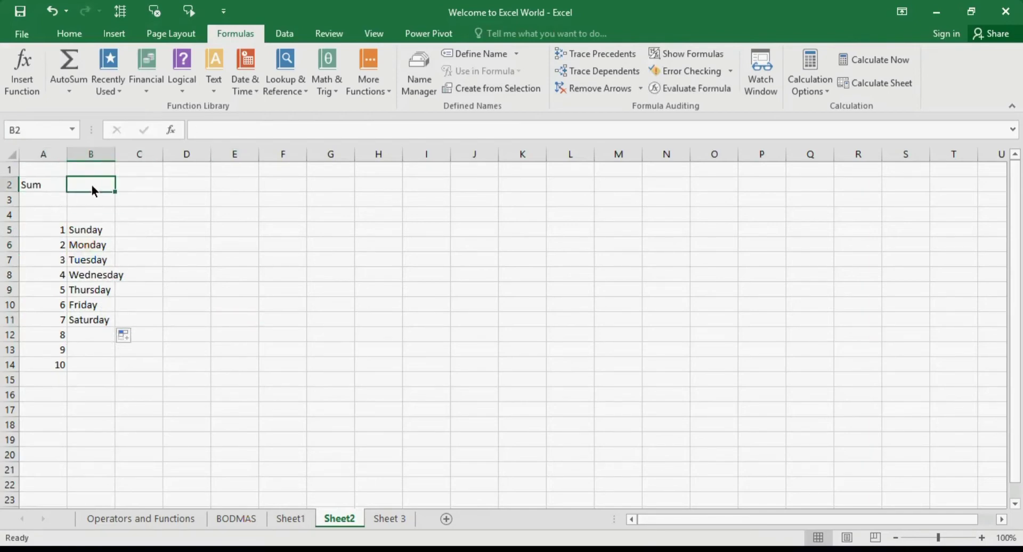
type("=sum")
key("Tab")
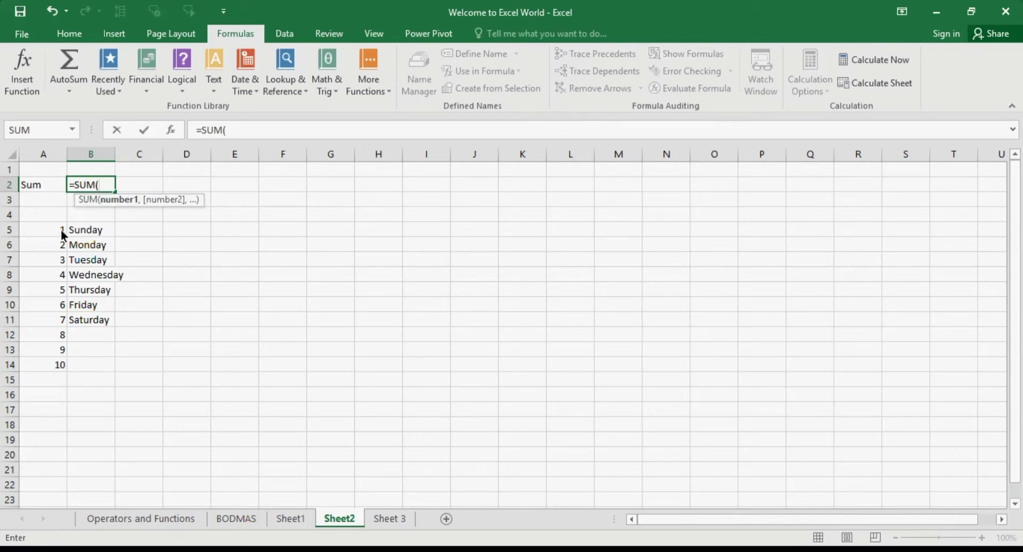
left_click_drag(62, 235, 50, 366)
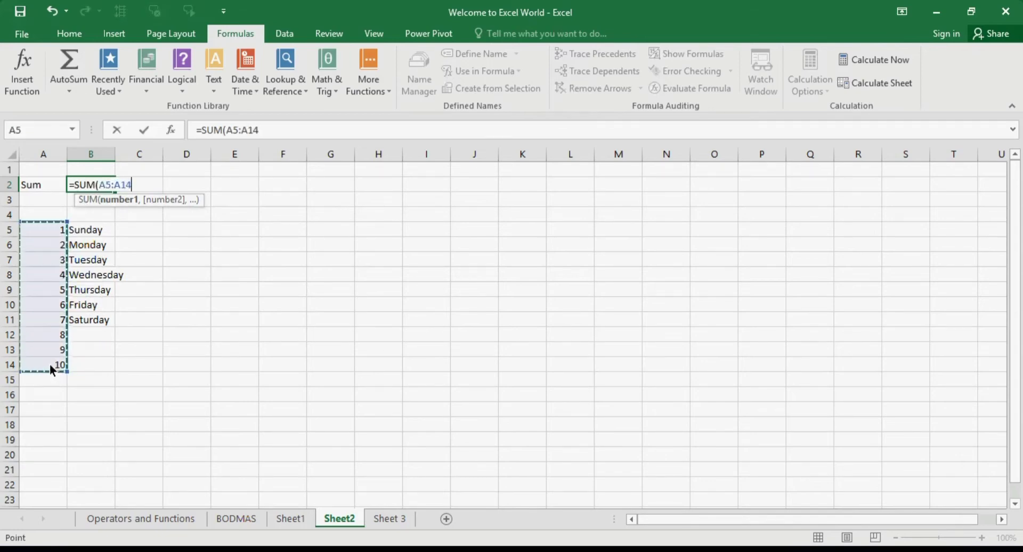
key("Return")
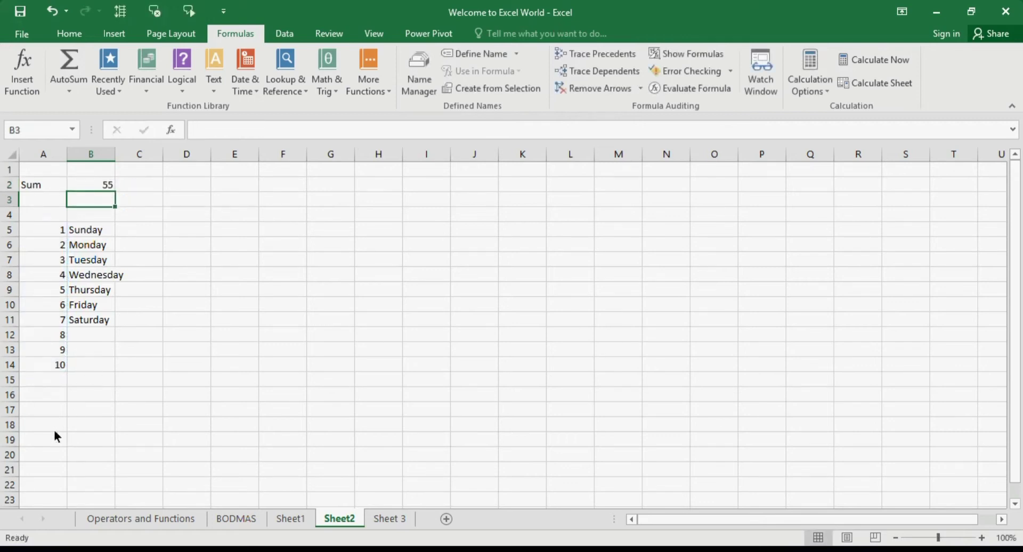
left_click(56, 296)
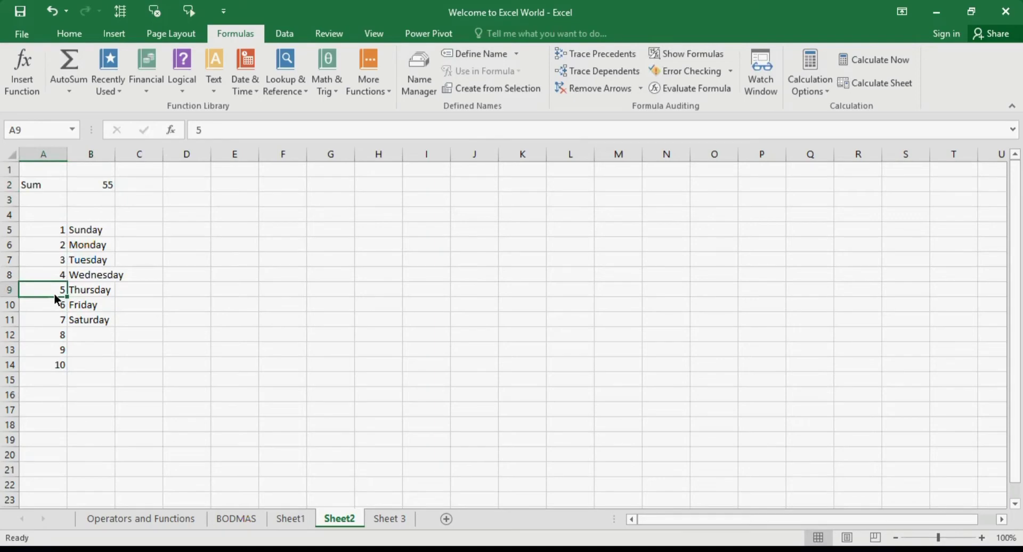
Edit B2 to =SUM(A5:A8,A10:A14), skipping A9, so the total shows 50
left_click(100, 184)
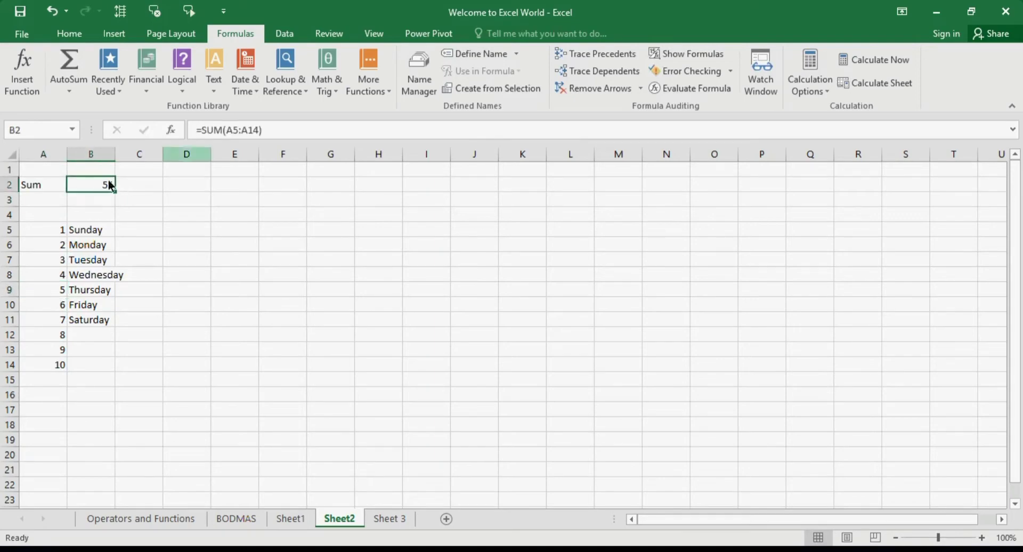
double_click(226, 132)
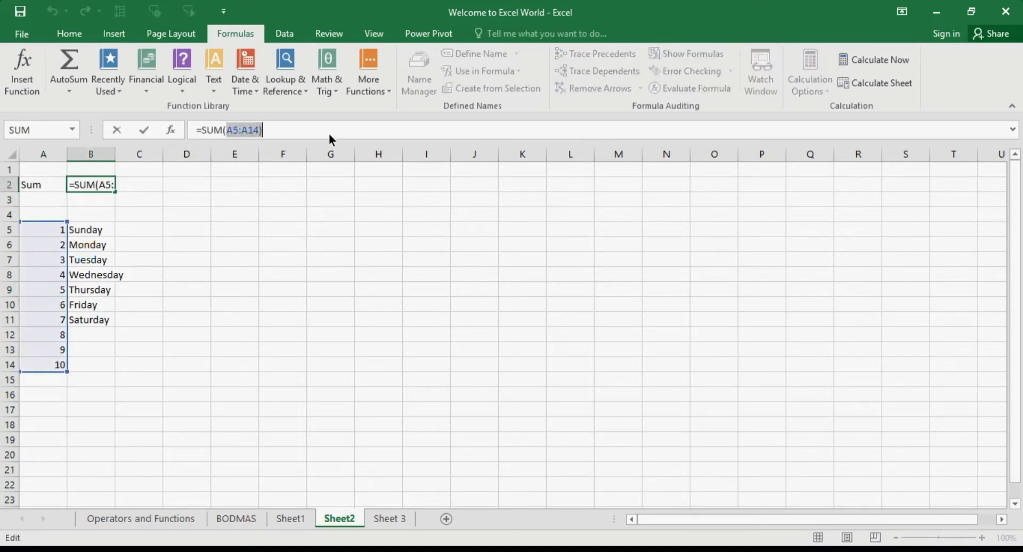
left_click_drag(42, 227, 40, 278)
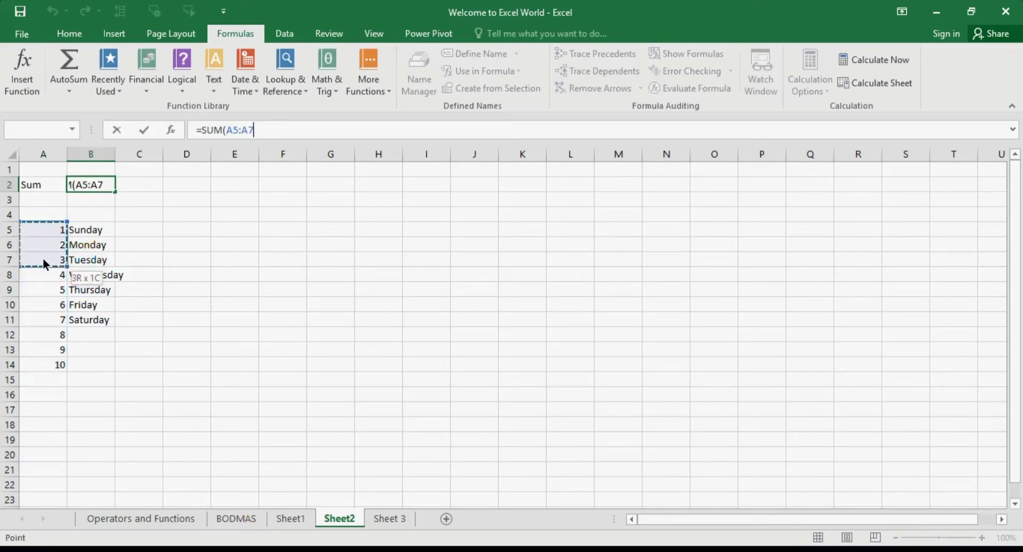
type(",")
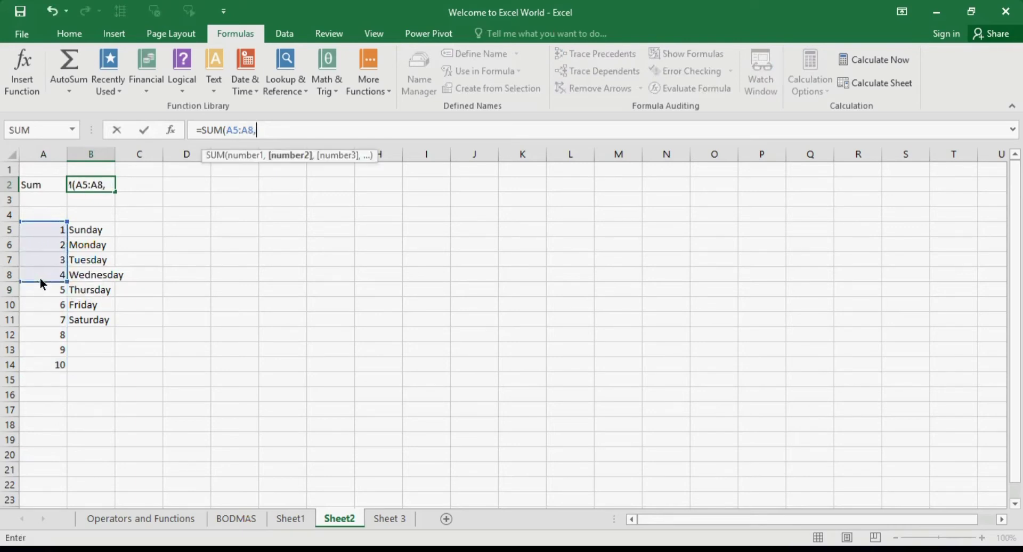
left_click_drag(52, 304, 55, 363)
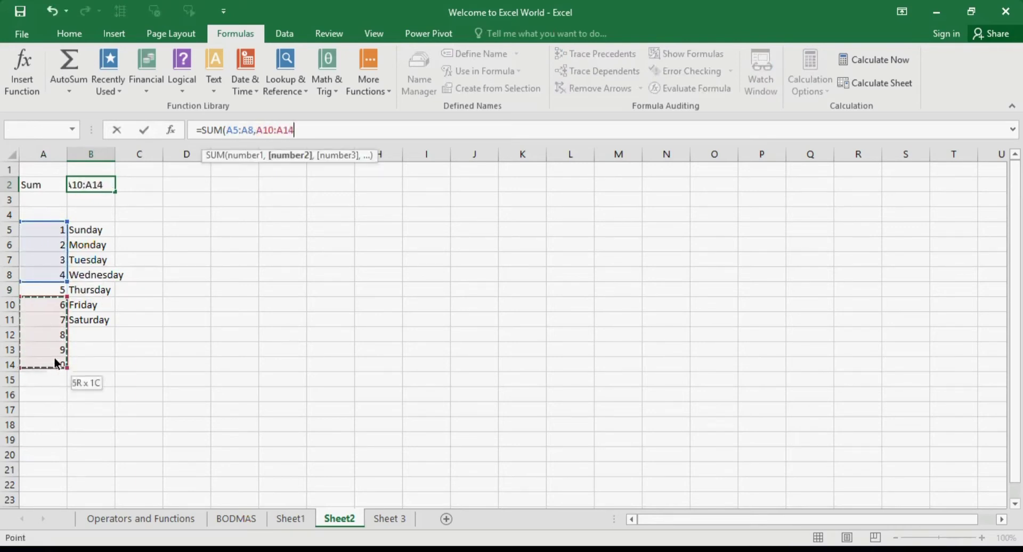
type(")")
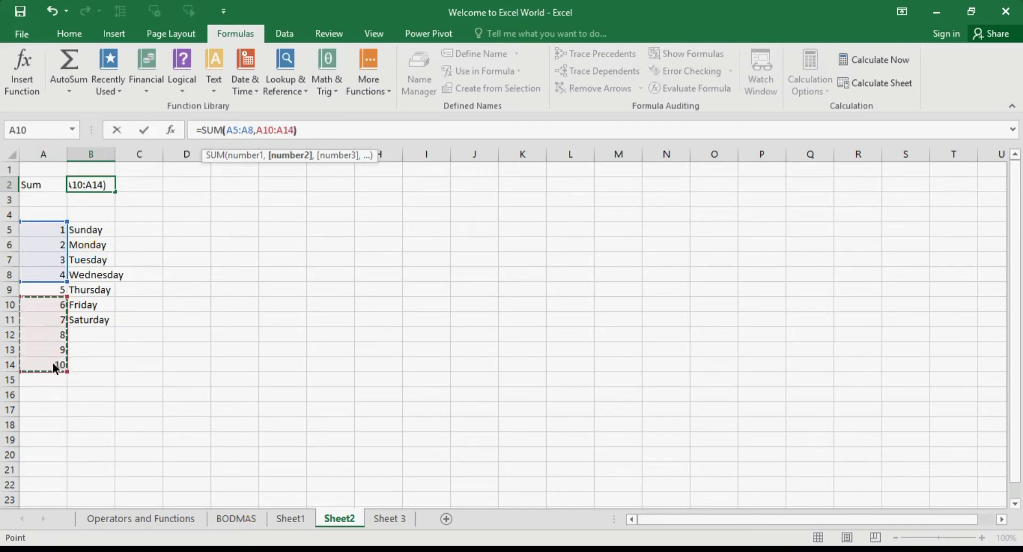
key("Return")
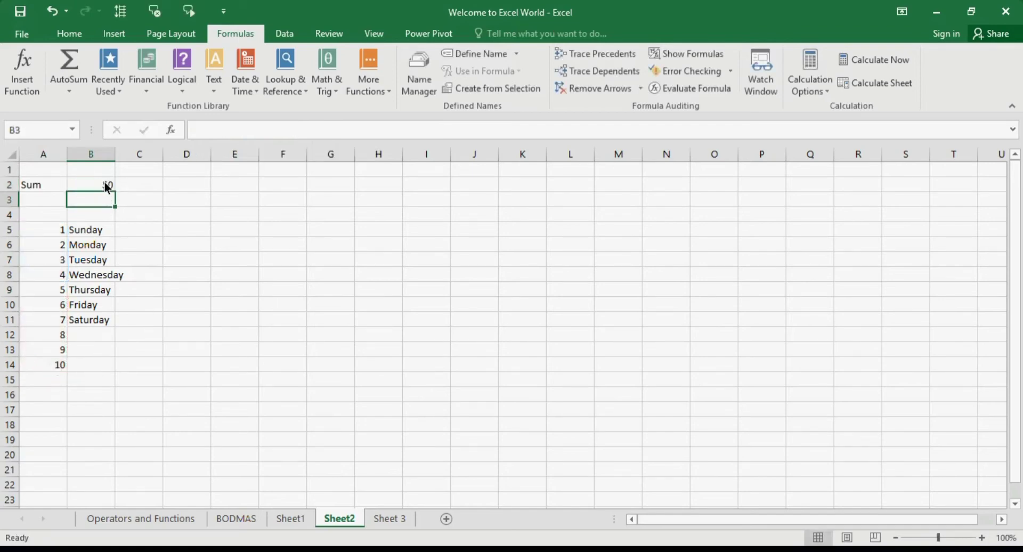
left_click(103, 184)
left_click(52, 287)
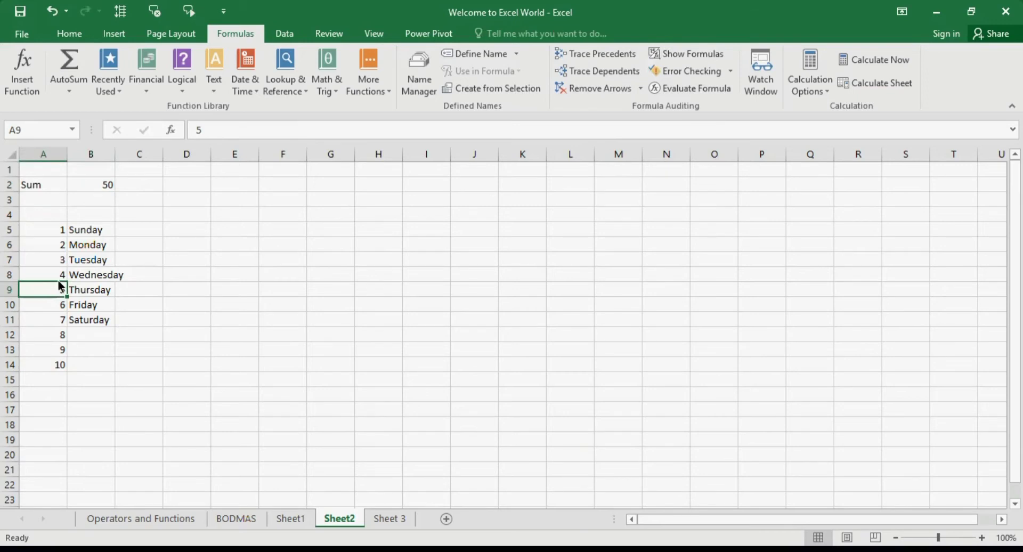
Cut the Sum label and its total of 50 from A2:B2 and paste them into D2:E2
left_click(97, 184)
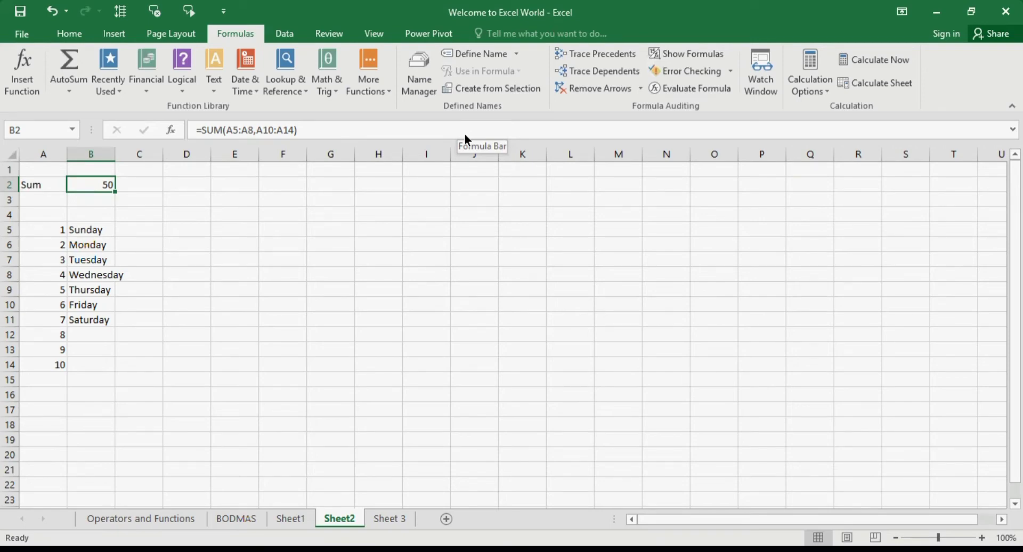
key("Right")
key("Right")
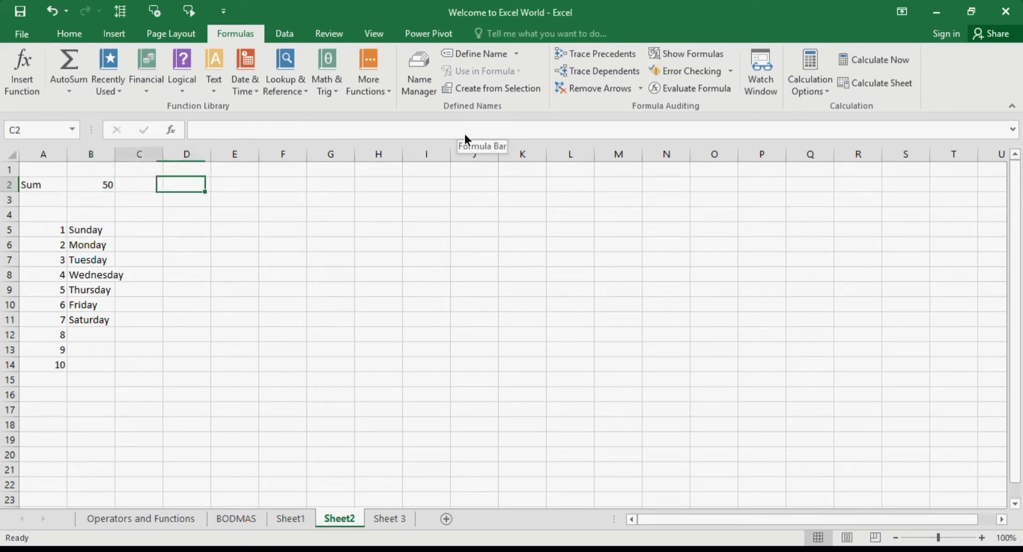
key("Left")
key("Left")
key("Left")
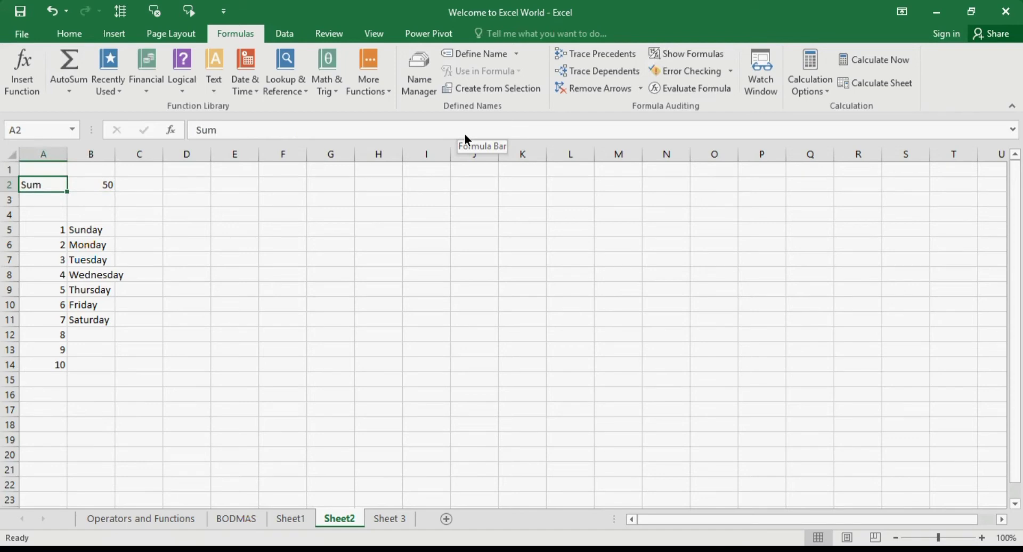
key("shift+Right")
key("ctrl+c")
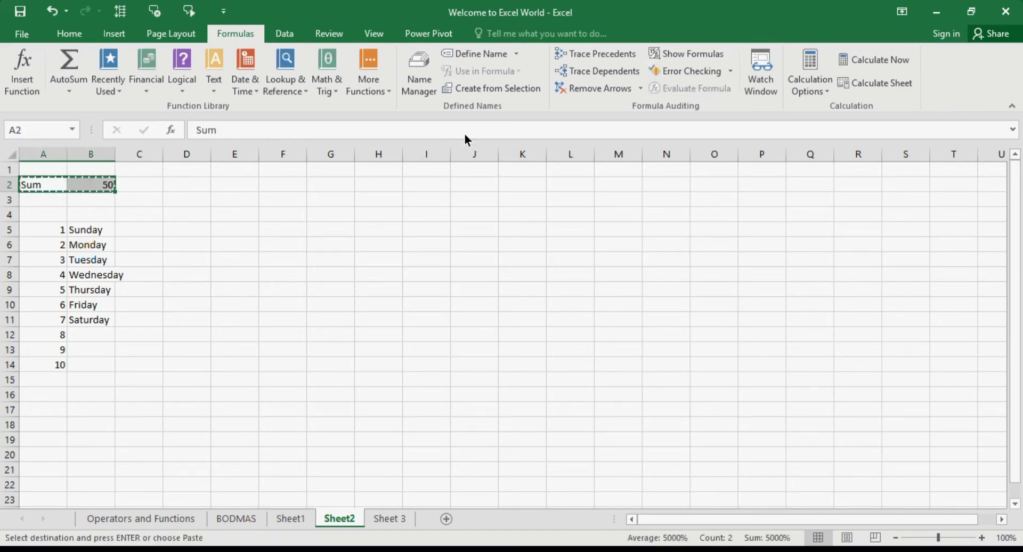
key("Right")
key("Right")
key("Right")
key("ctrl+v")
Type the label Count into D3, directly below Sum
key("Down")
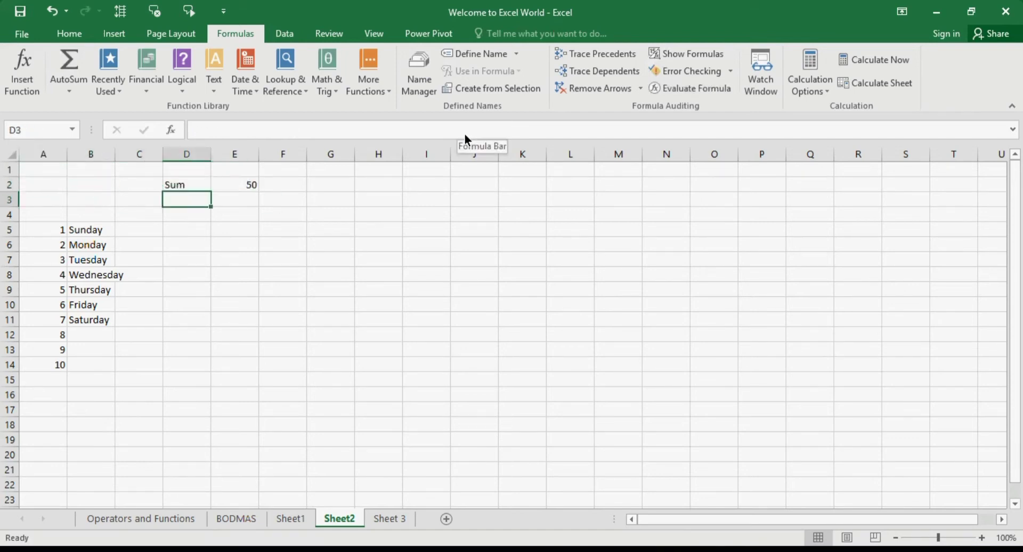
type("Count")
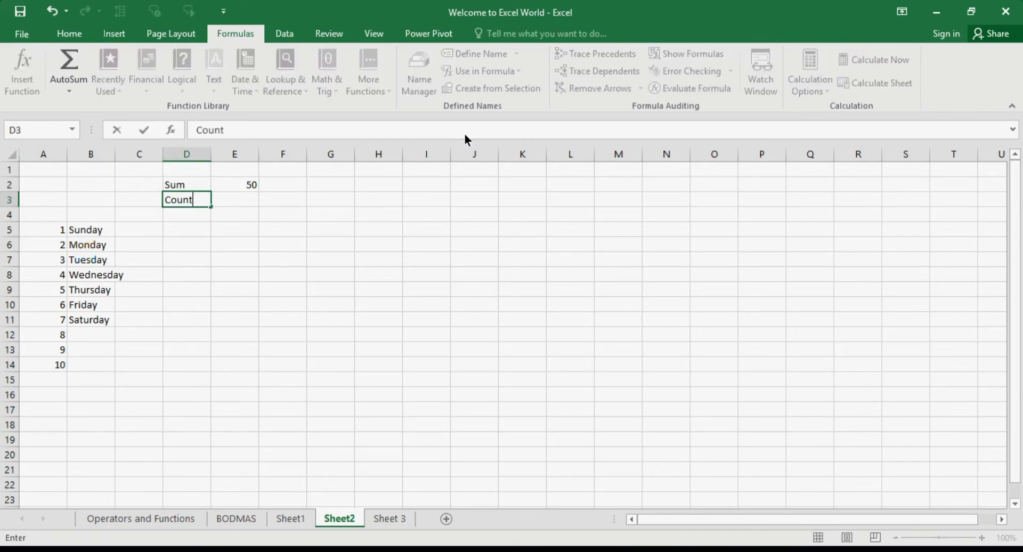
key("Tab")
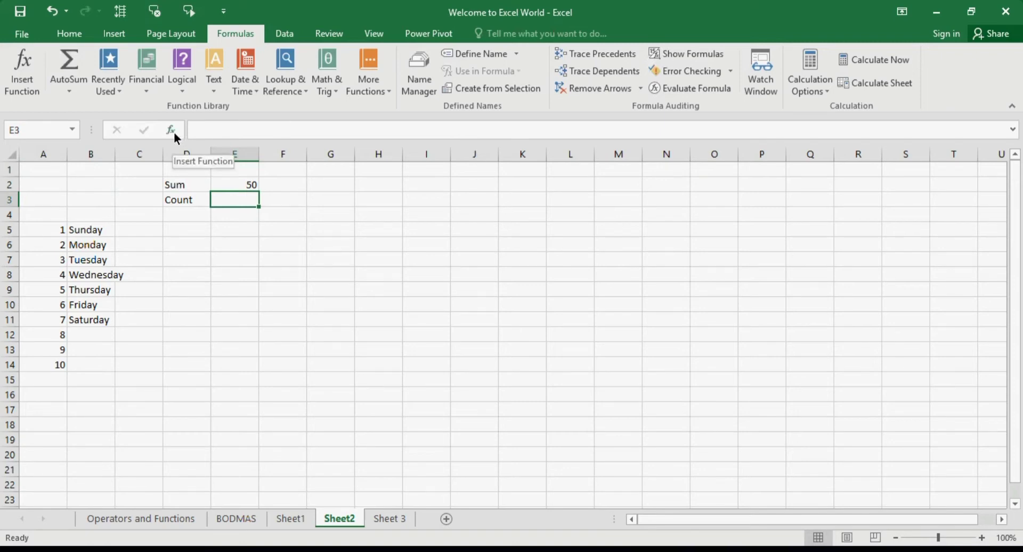
Insert =COUNT(A5,A10) in E3 with the COUNT arguments A5 and A10, giving 2
left_click(11, 85)
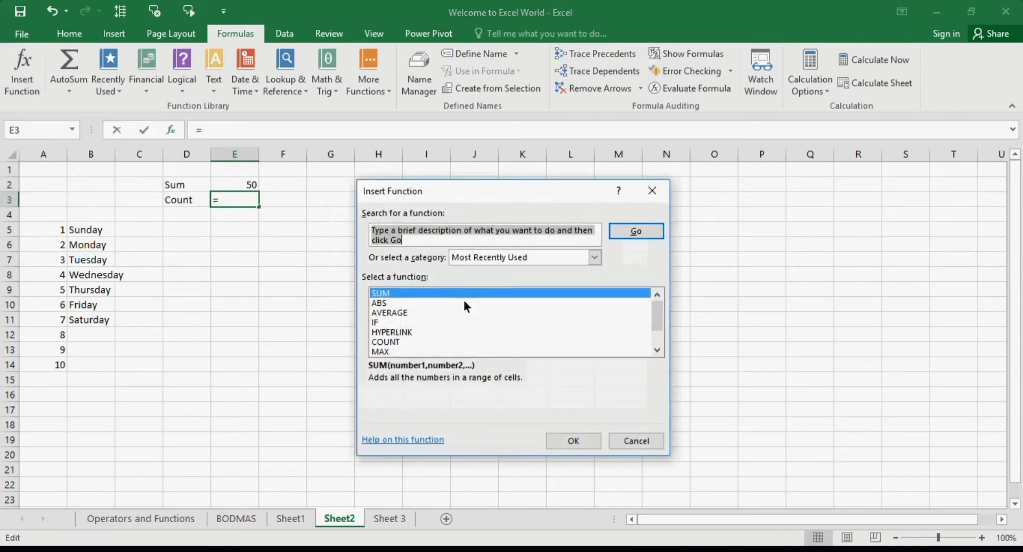
left_click(414, 341)
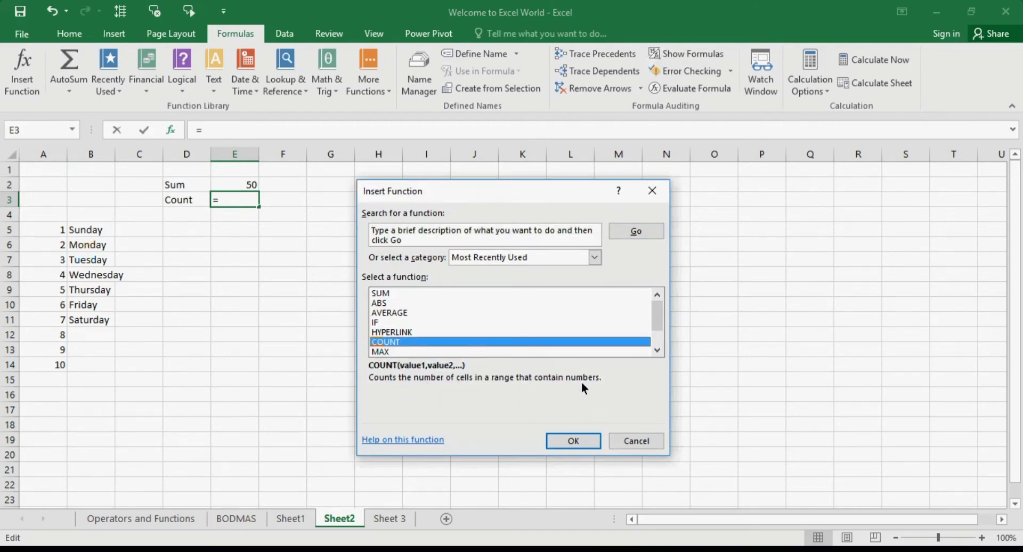
left_click(584, 443)
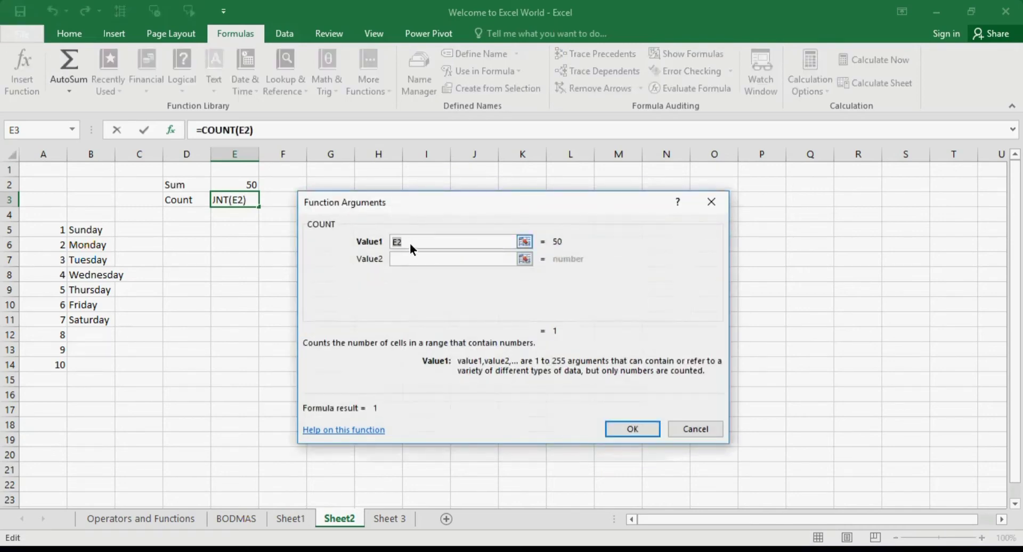
left_click(59, 232)
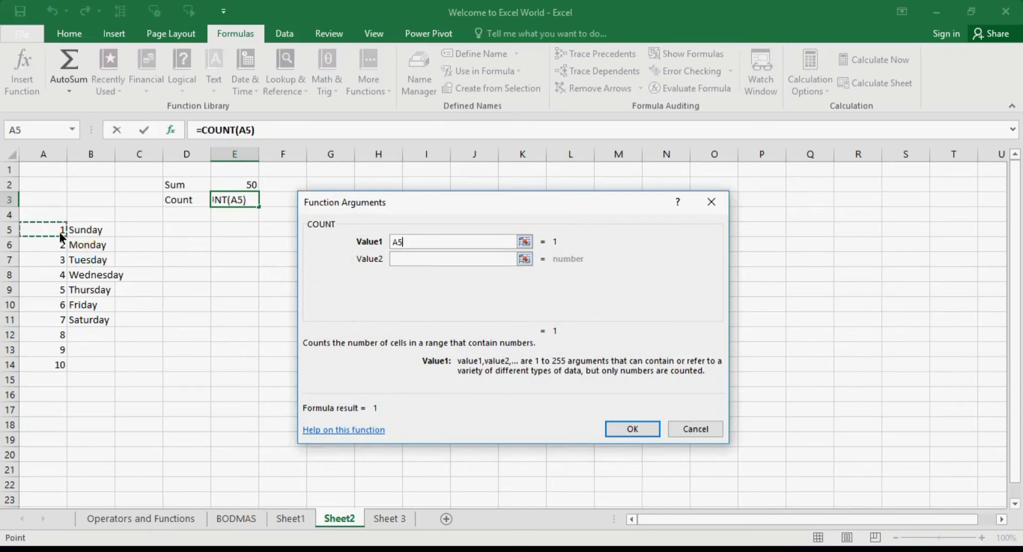
left_click(426, 259)
left_click(58, 306)
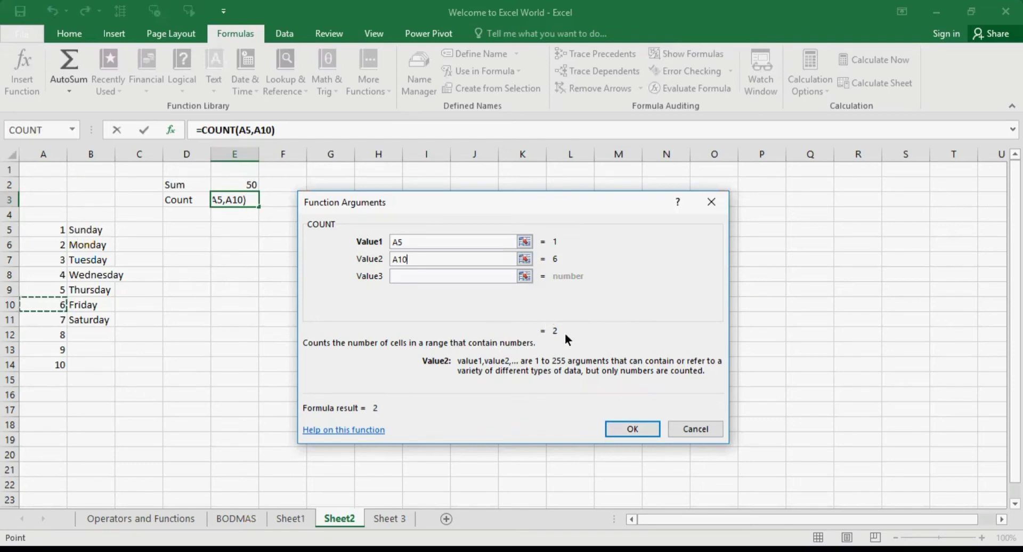
left_click(611, 425)
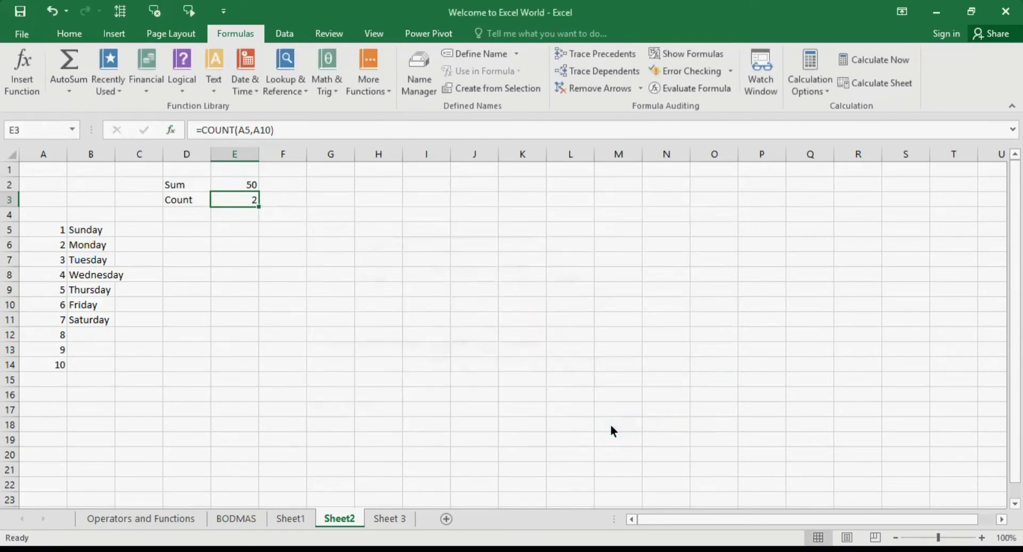
Change E3's COUNT to the single range A5:A14, dropping the A10 argument, so it shows 10
left_click(25, 83)
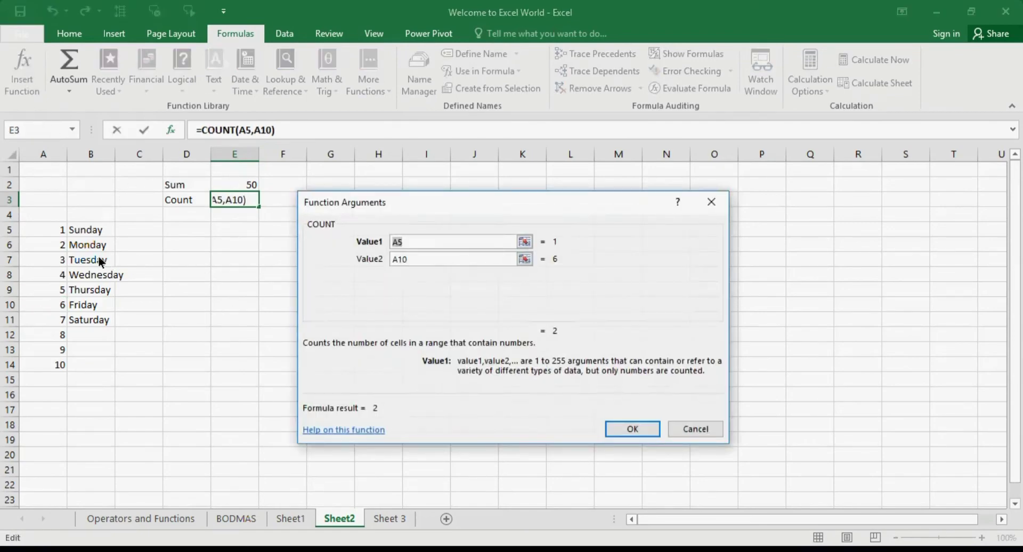
left_click_drag(48, 232, 49, 365)
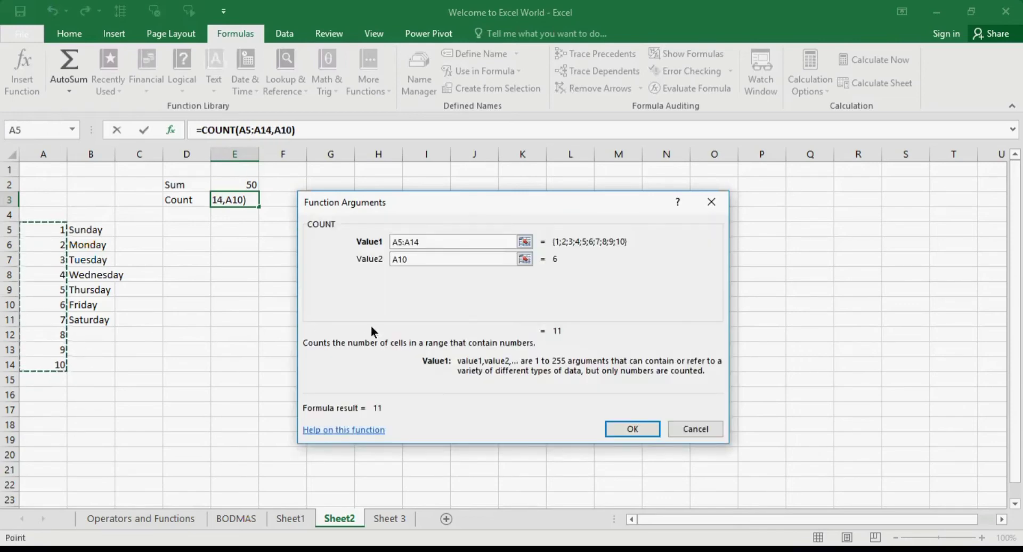
left_click(431, 259)
key("BackSpace")
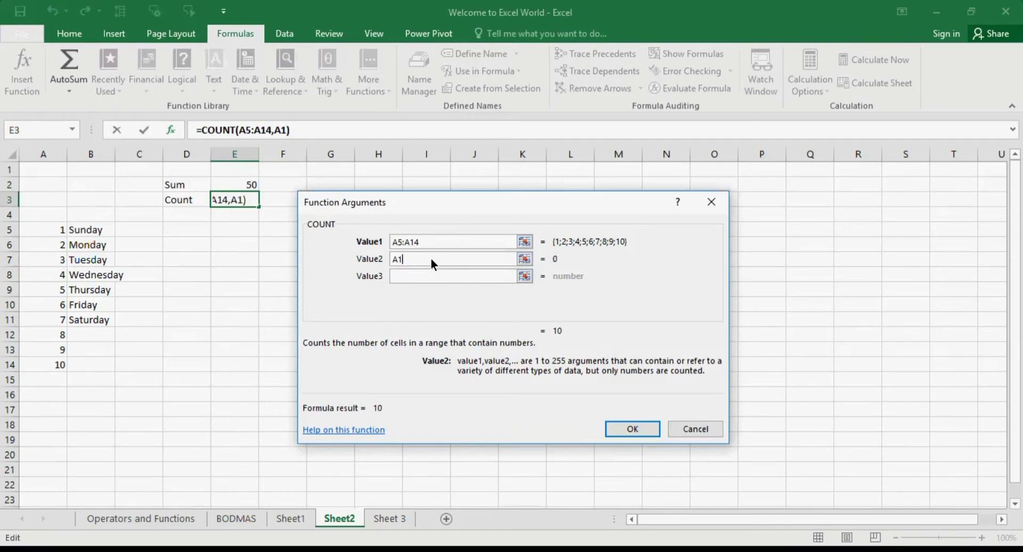
key("BackSpace")
key("BackSpace")
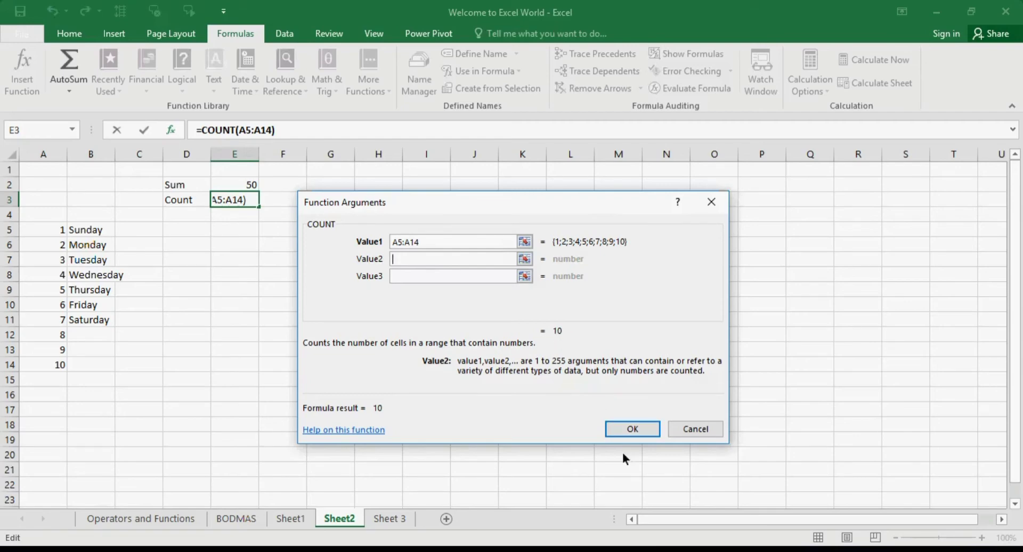
left_click(647, 432)
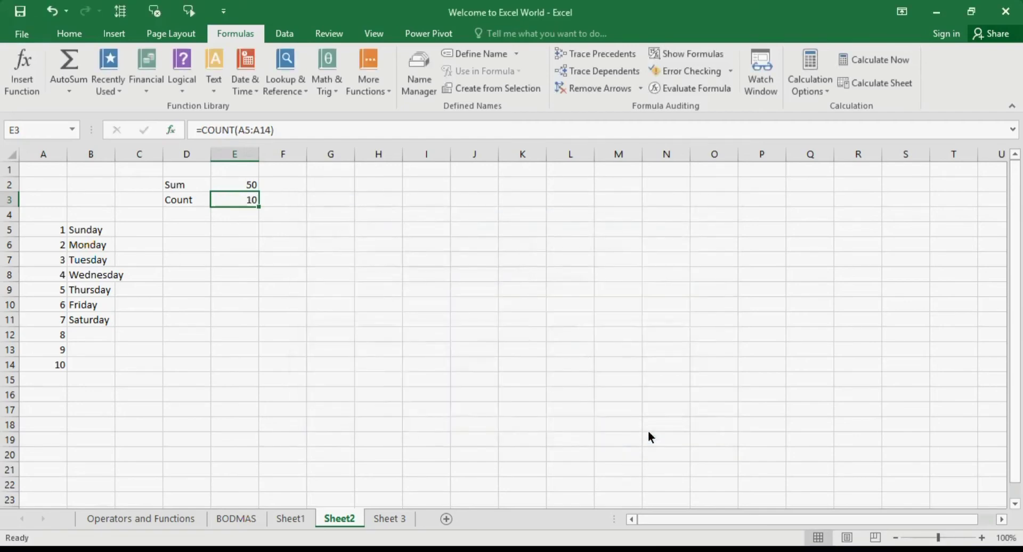
Rewrite E3 as =COUNT(A5:A8,A10:A14) so it returns 9
left_click(13, 76)
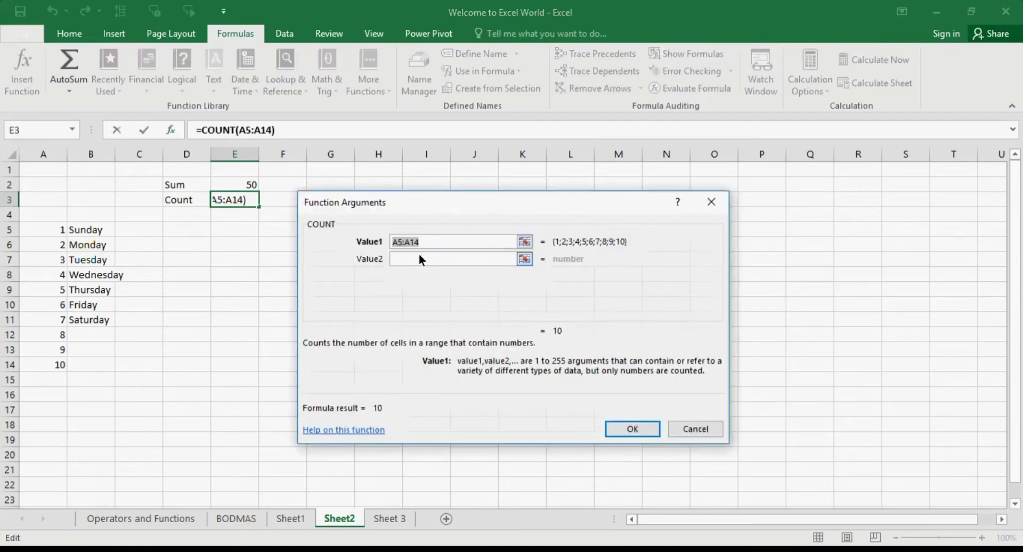
left_click_drag(54, 236, 55, 270)
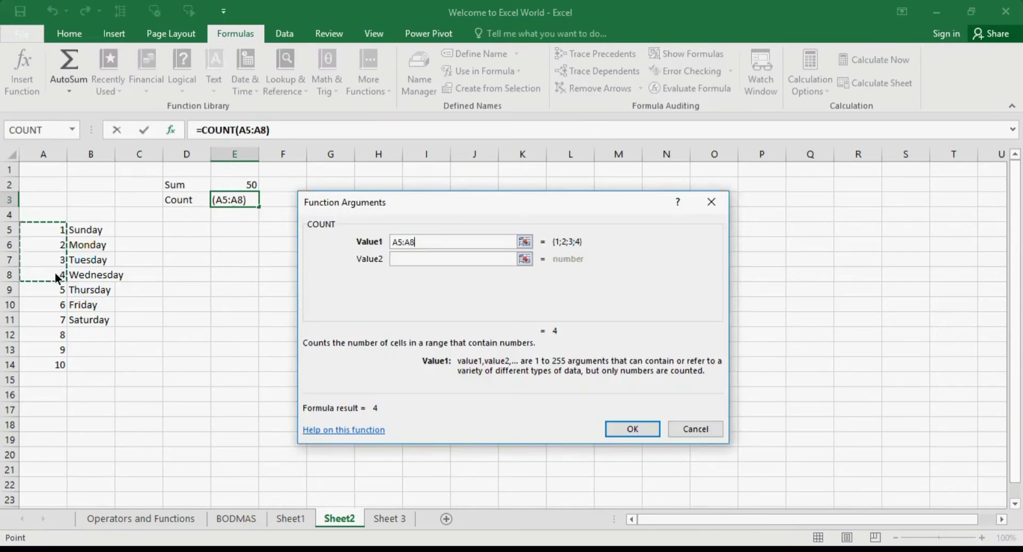
left_click(460, 261)
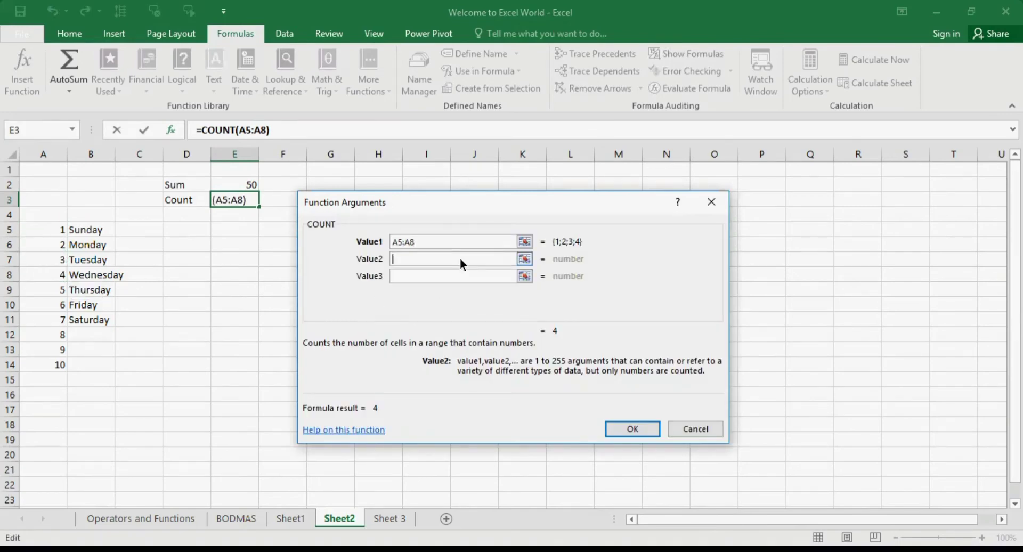
left_click(60, 308)
left_click_drag(60, 308, 59, 362)
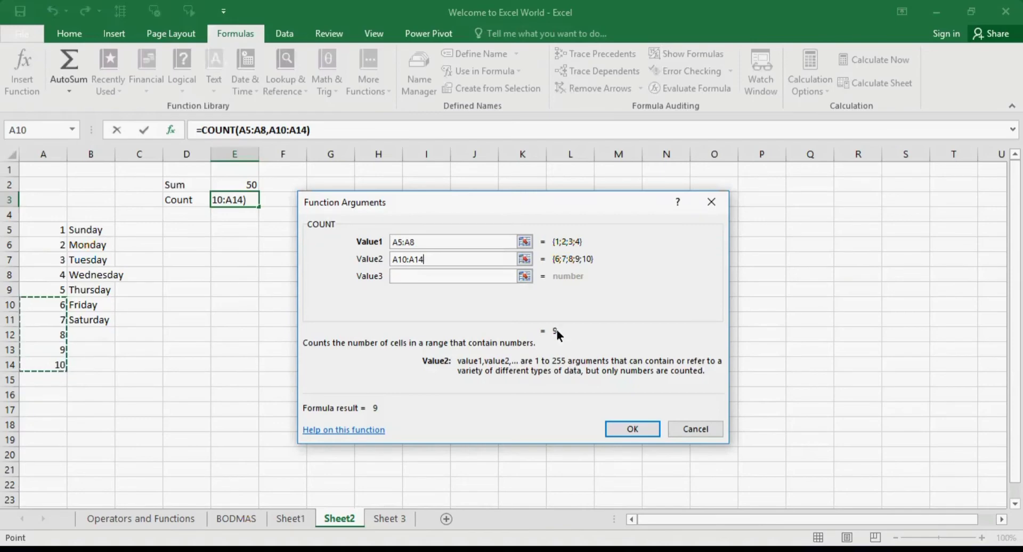
left_click(635, 432)
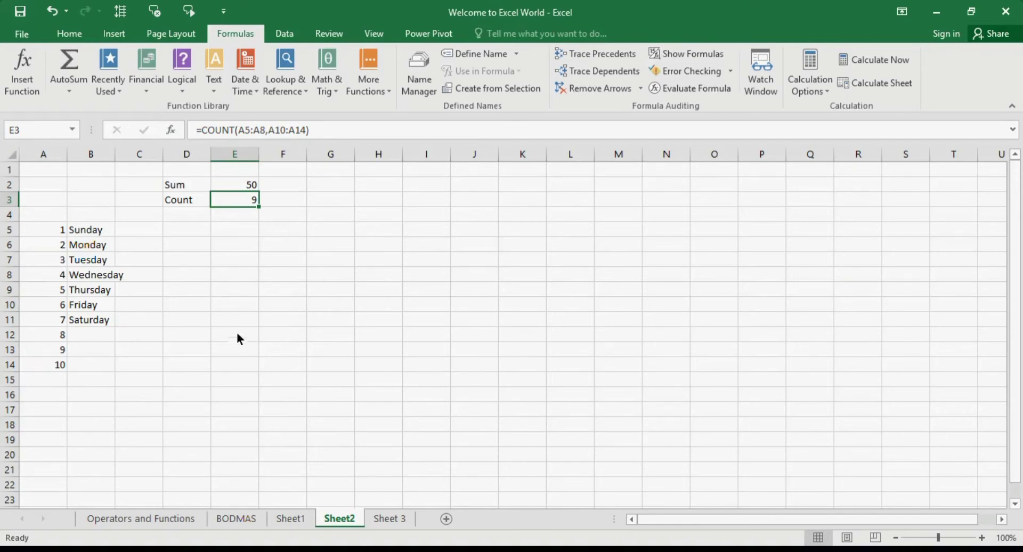
Replace E3's COUNT arguments with the range A5:B5, giving =COUNT(A5:B5) and a result of 1
left_click(88, 235)
left_click(229, 203)
left_click(21, 64)
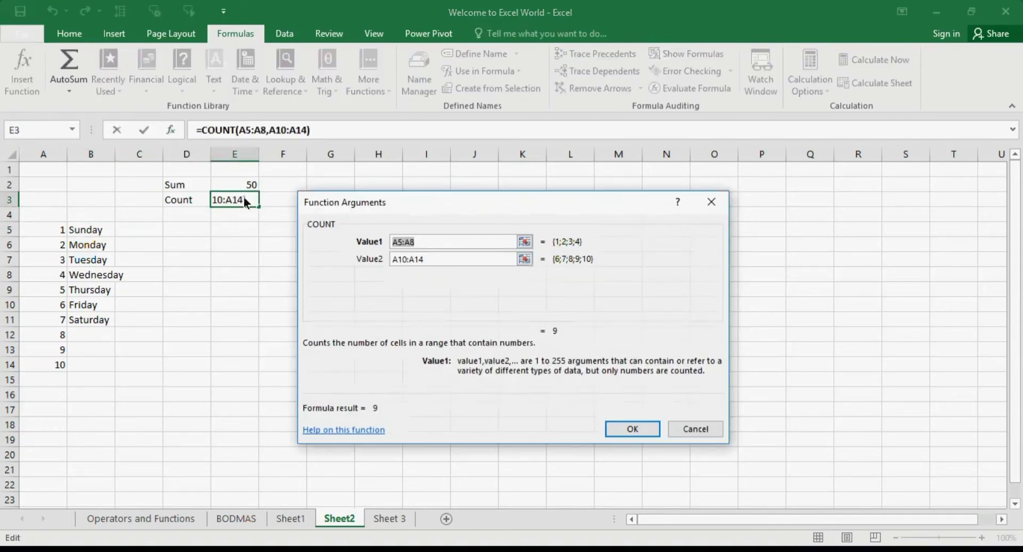
double_click(443, 261)
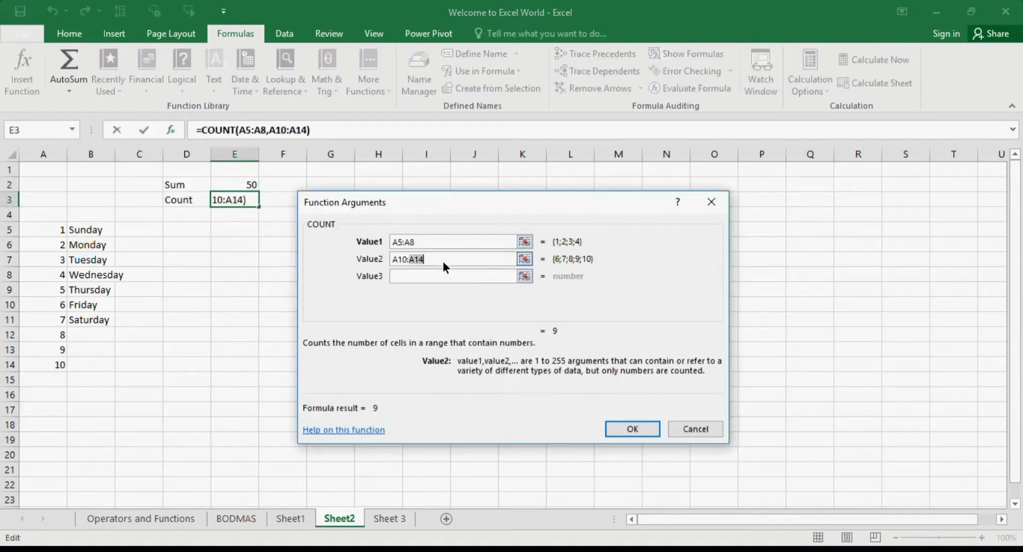
key("BackSpace")
key("BackSpace")
key("BackSpace")
key("BackSpace")
left_click(458, 241)
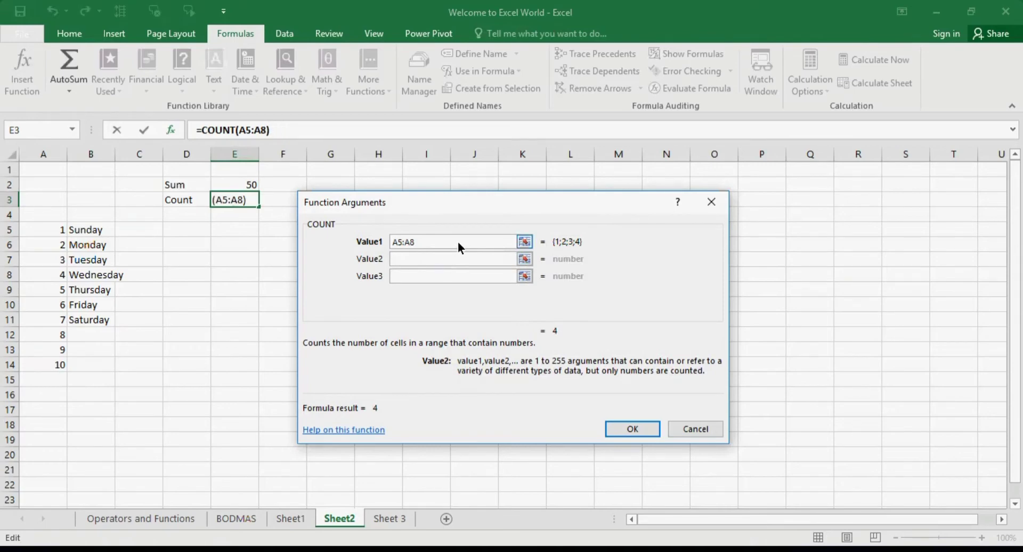
key("BackSpace")
key("BackSpace")
key("BackSpace")
key("BackSpace")
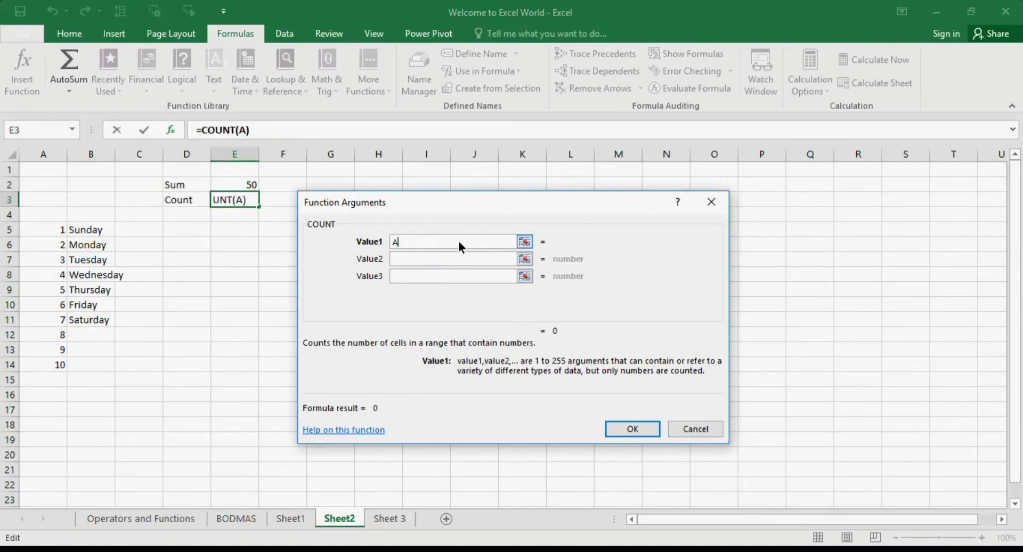
key("BackSpace")
left_click_drag(56, 233, 80, 230)
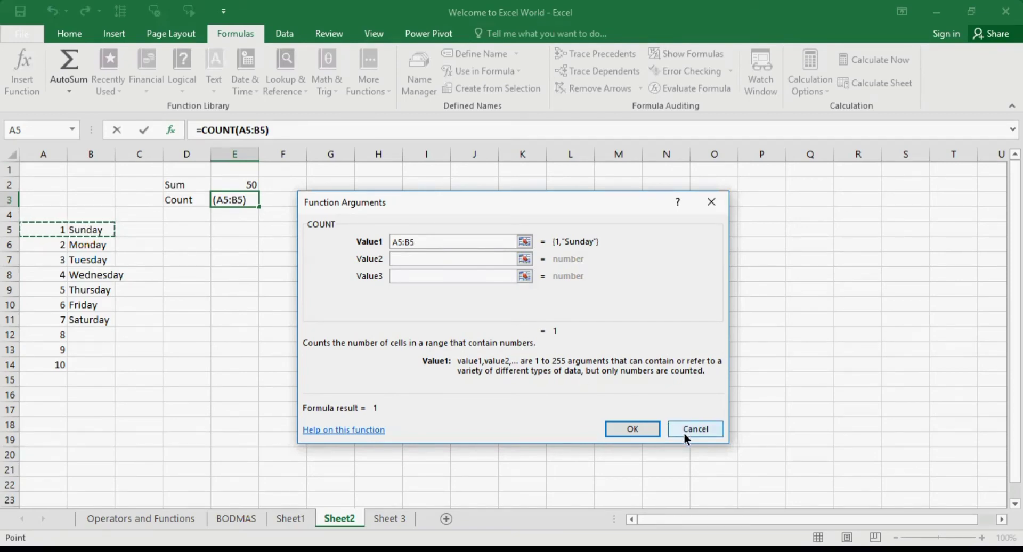
left_click(641, 423)
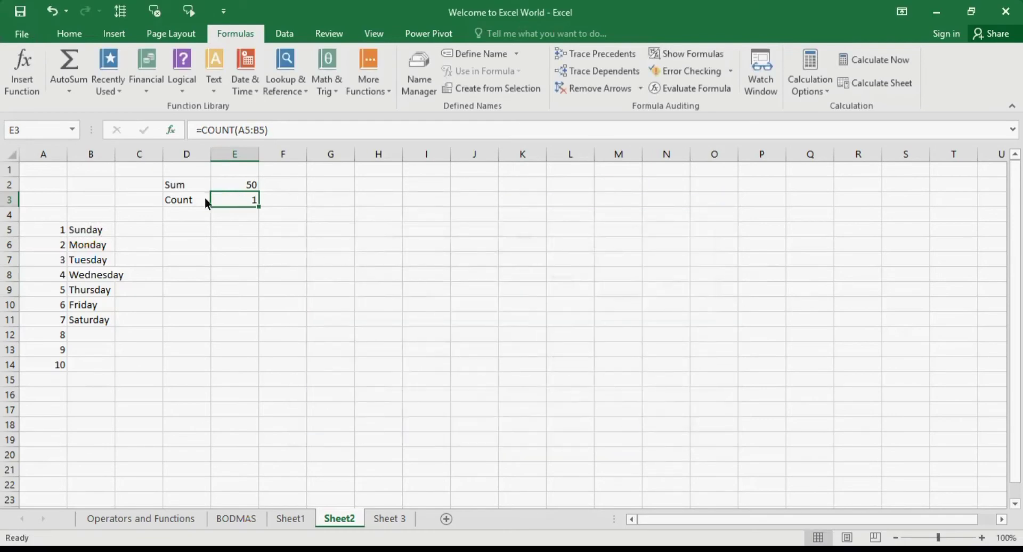
Leave E3 unchanged and type the label CountA into D4, below Count
double_click(247, 198)
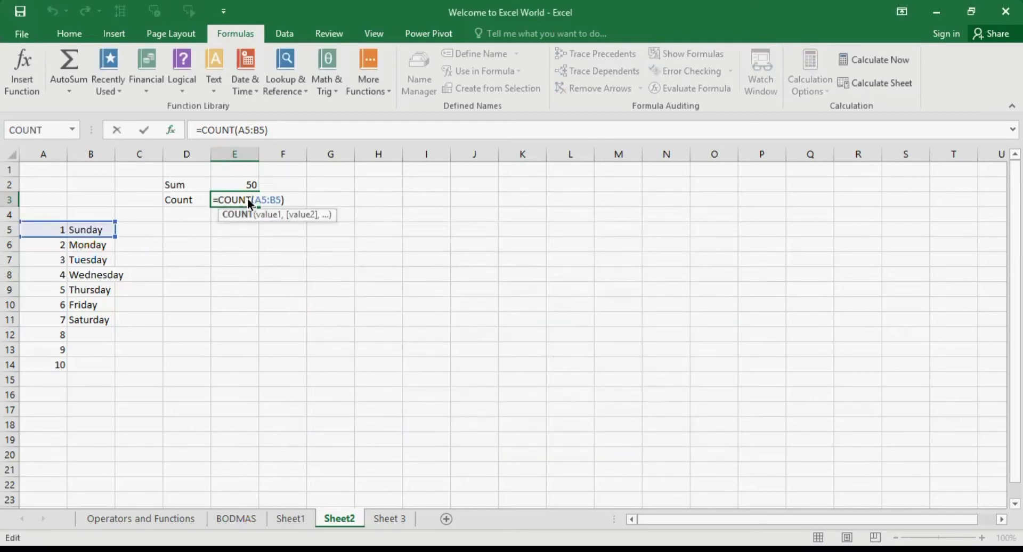
key("Tab")
left_click(179, 217)
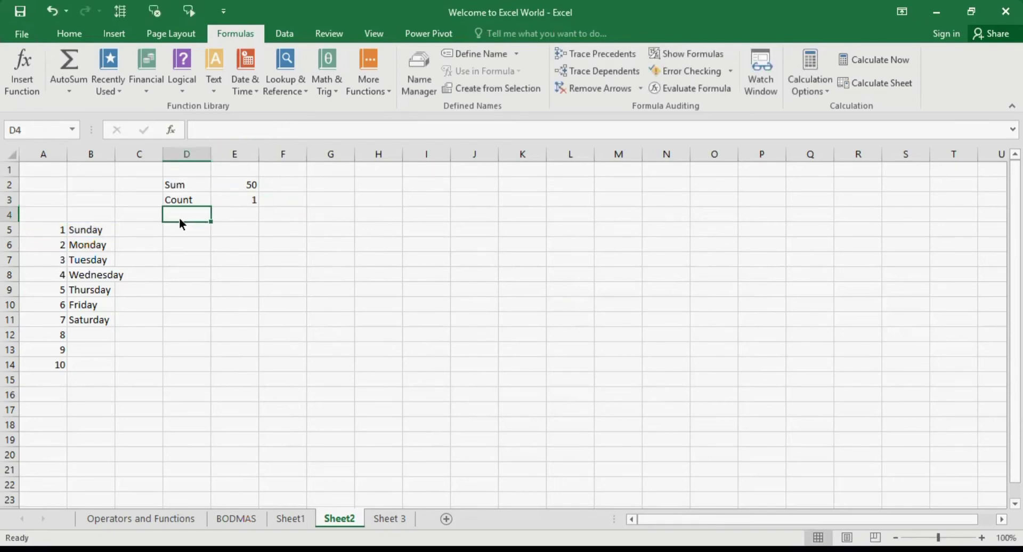
type("Count")
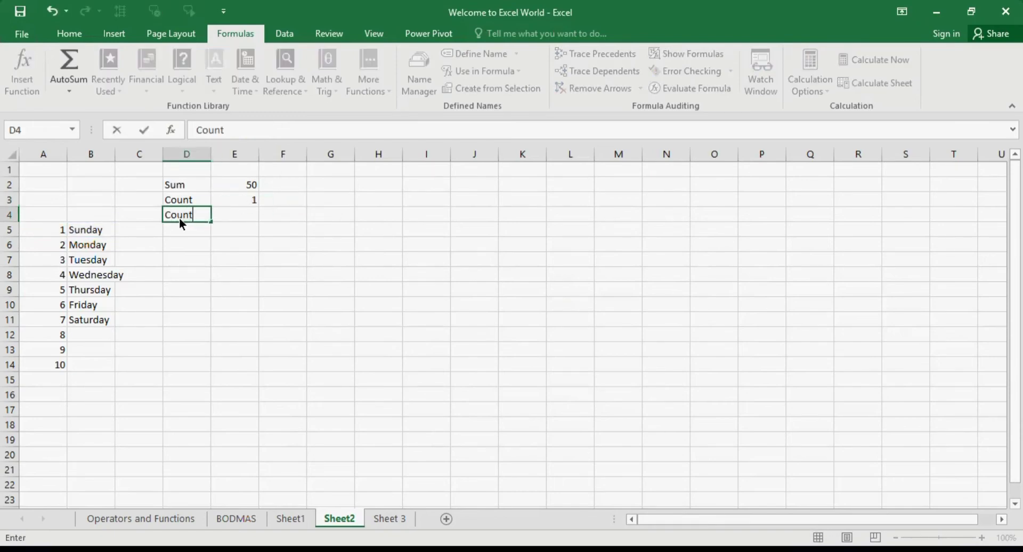
type("A")
key("Tab")
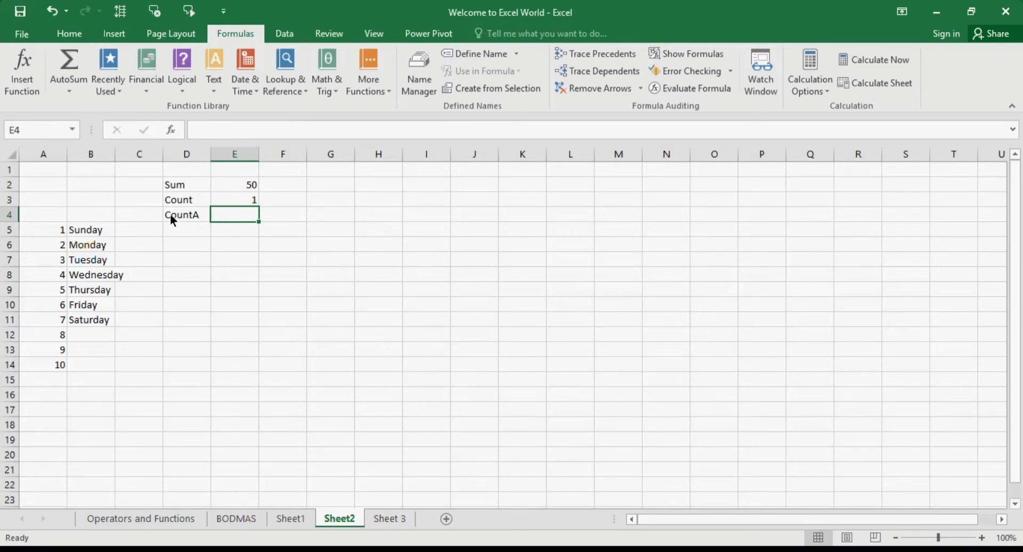
Insert =COUNTA(A5:B5) in E4 via a search for counta, showing 2
left_click(28, 67)
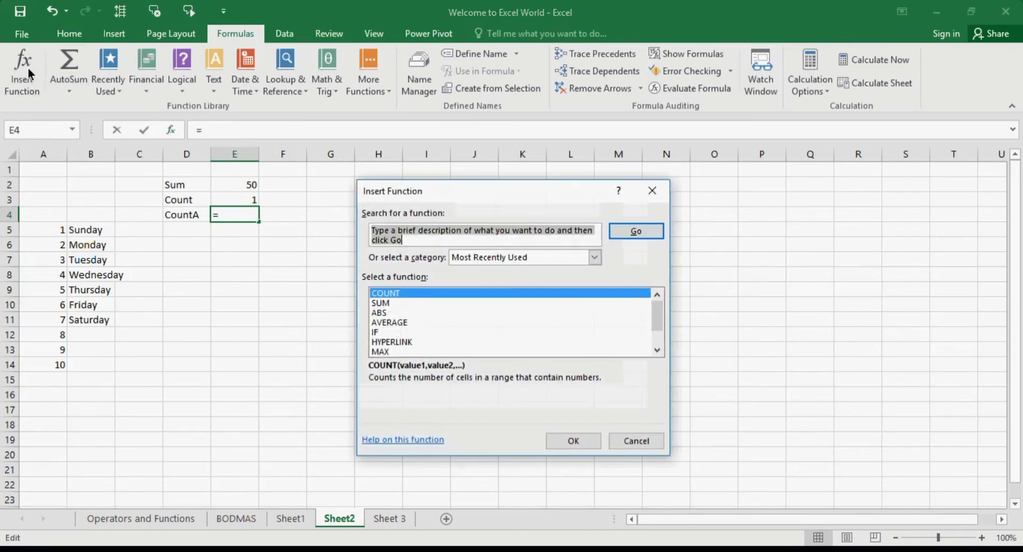
type("c")
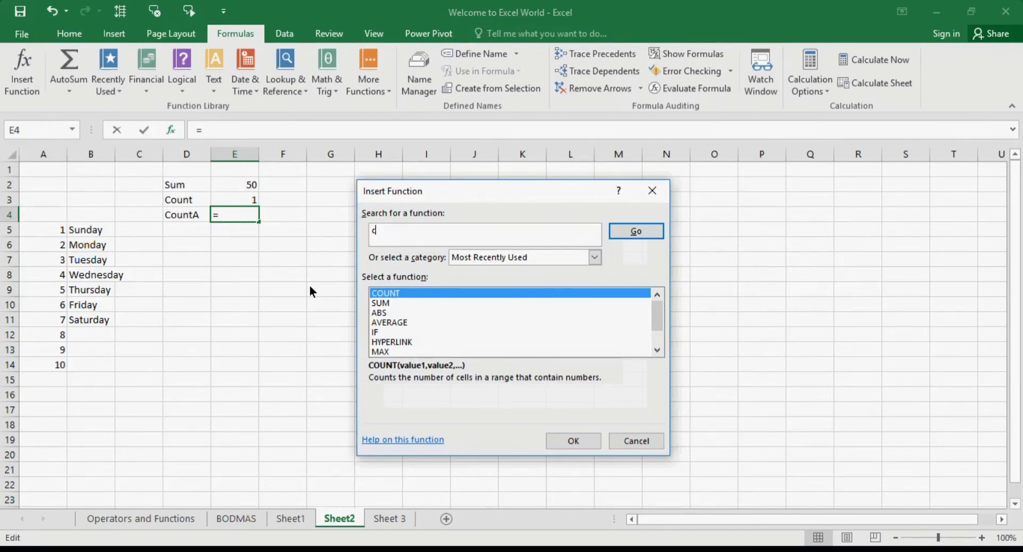
type("ounta")
left_click(643, 234)
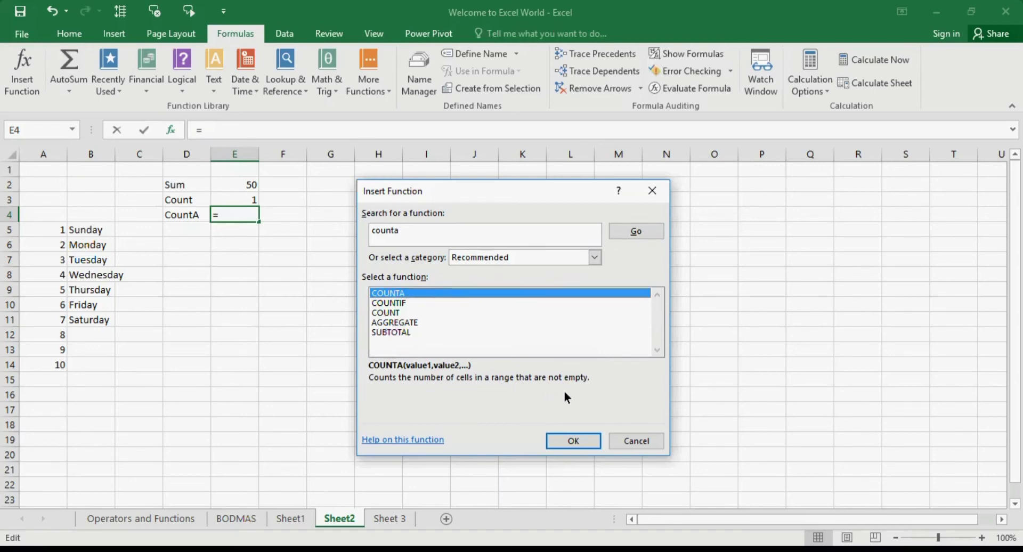
left_click(591, 441)
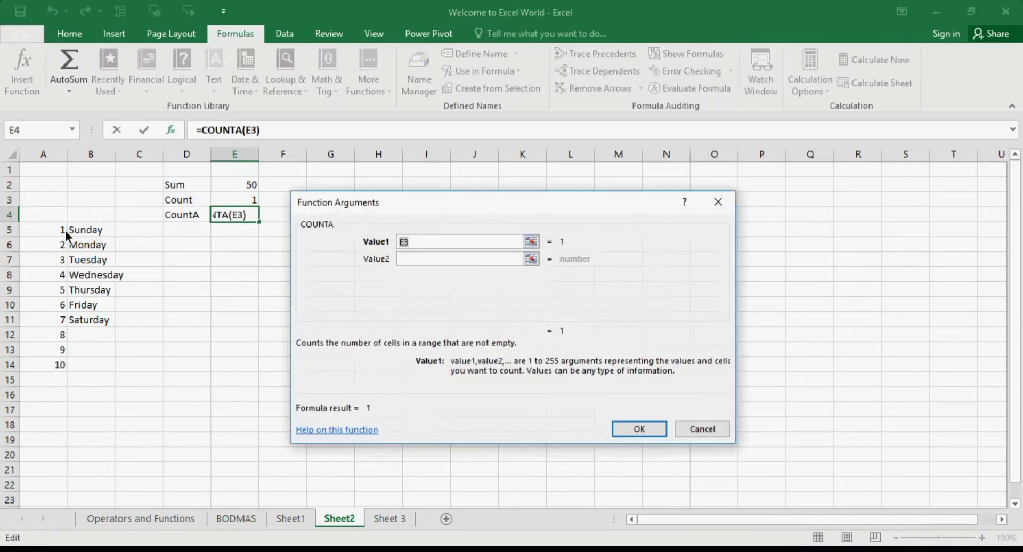
left_click_drag(63, 230, 81, 228)
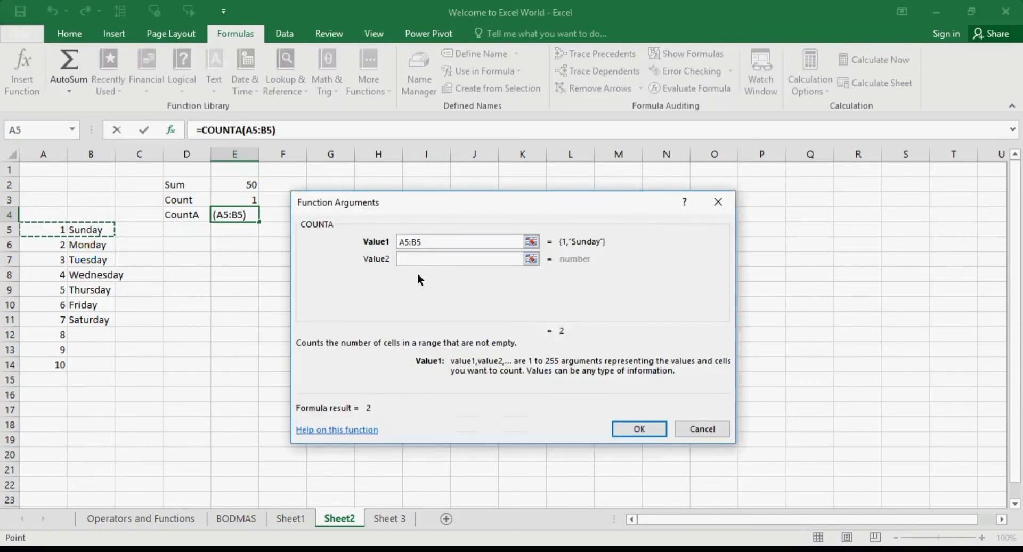
left_click(637, 427)
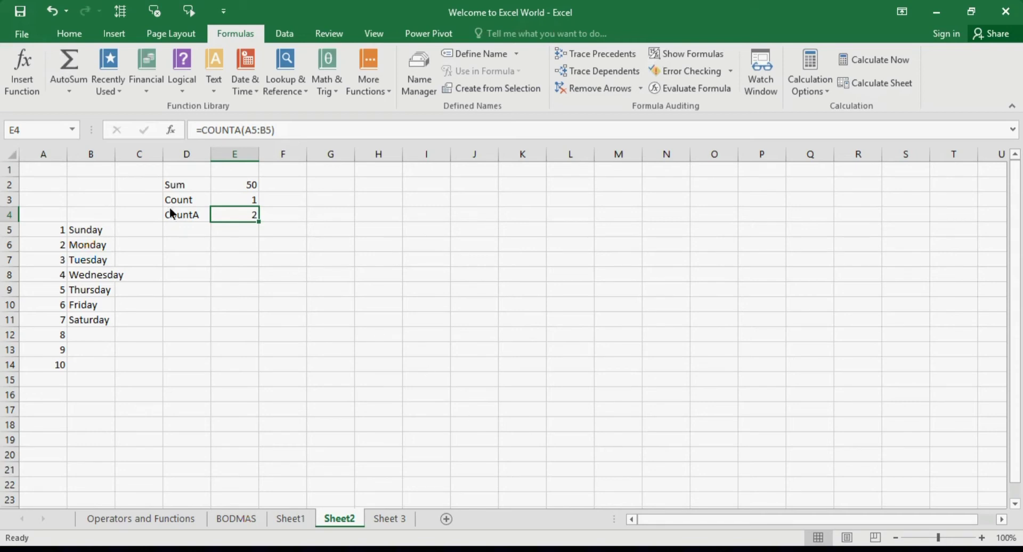
Enter the empty-text formula ="" in cell C5
left_click(135, 235)
type("\"")
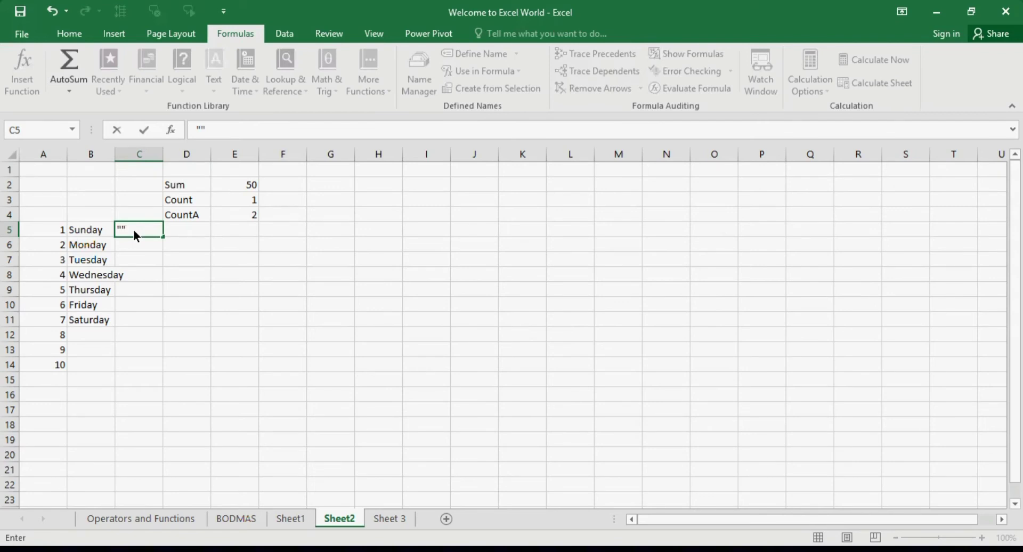
key("BackSpace")
key("BackSpace")
type("=")
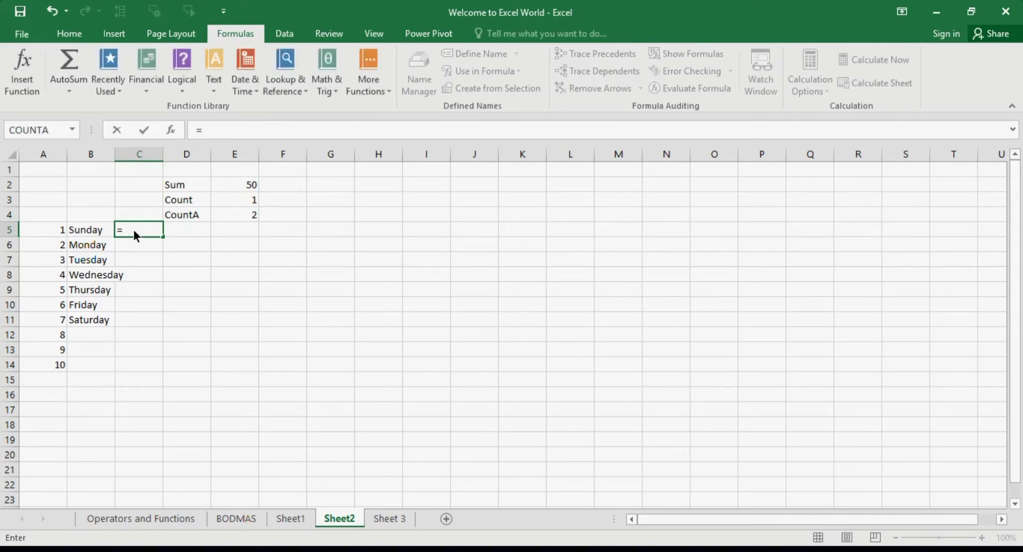
type("\"\"")
key("Return")
key("Up")
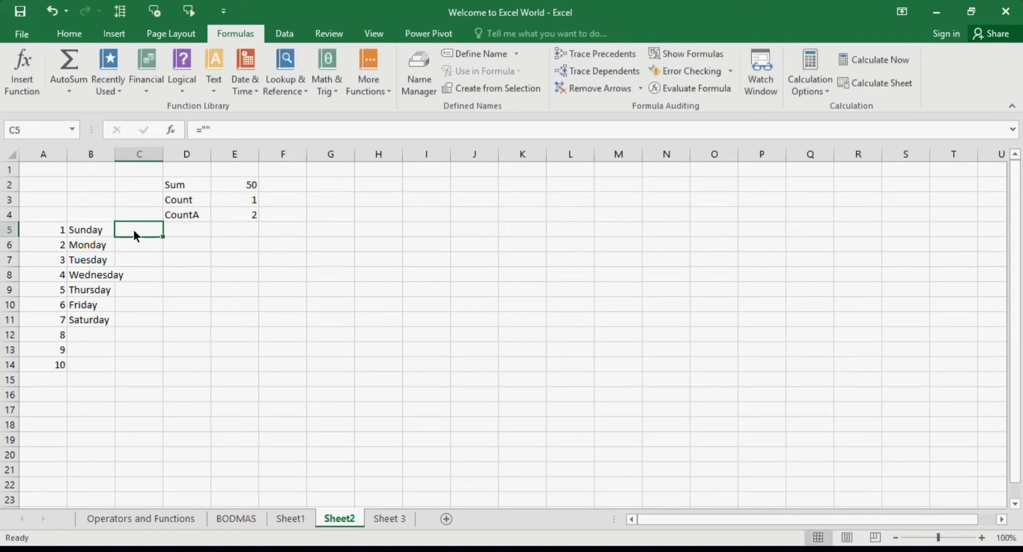
Extend E4's COUNTA range from A5:B5 to A5:C5 so it returns 3
left_click(222, 213)
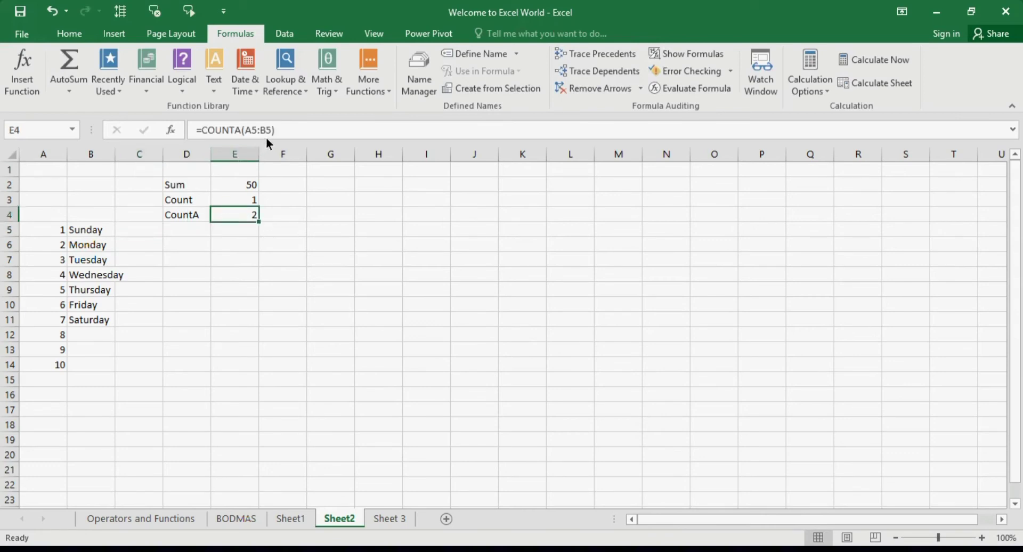
left_click(267, 131)
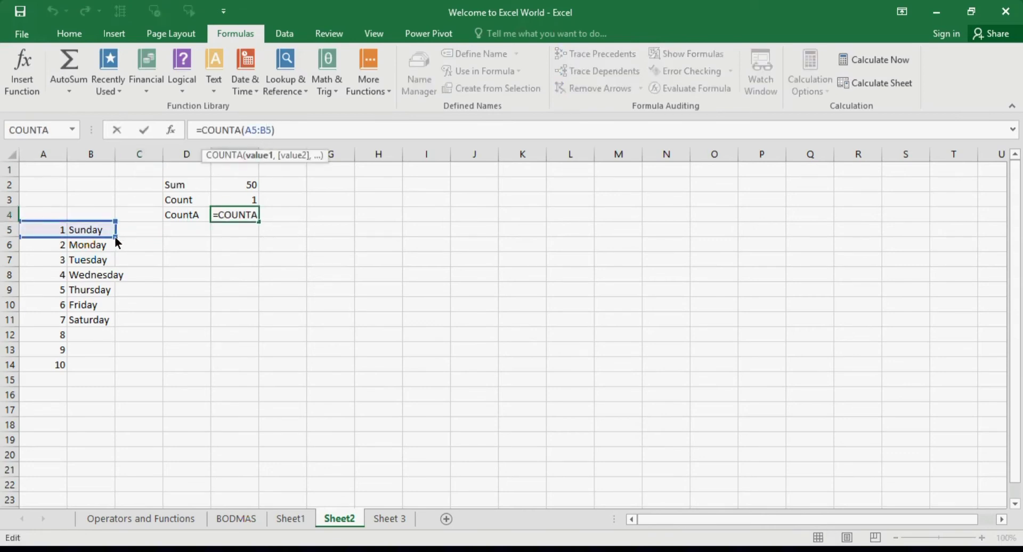
left_click_drag(114, 236, 146, 237)
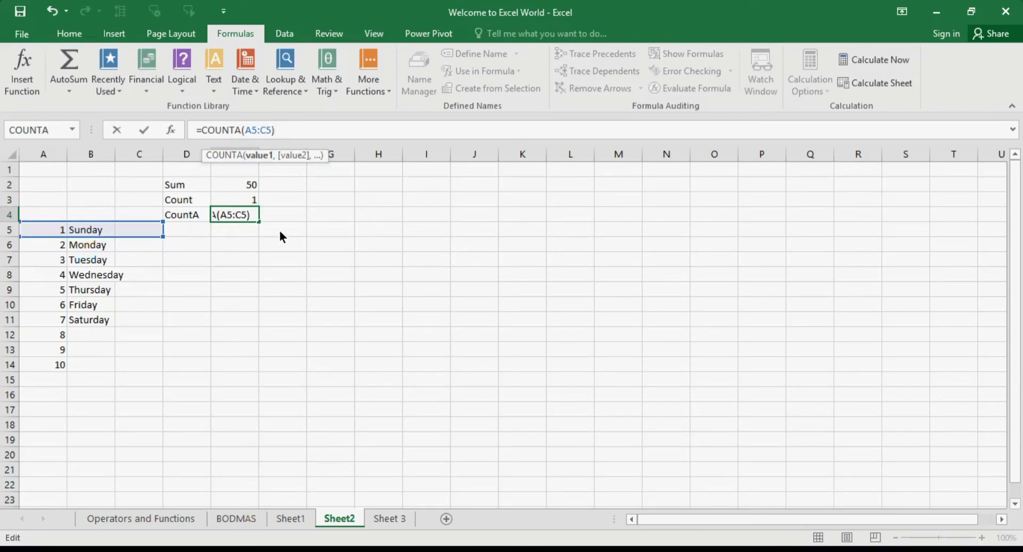
key("Return")
left_click(219, 212)
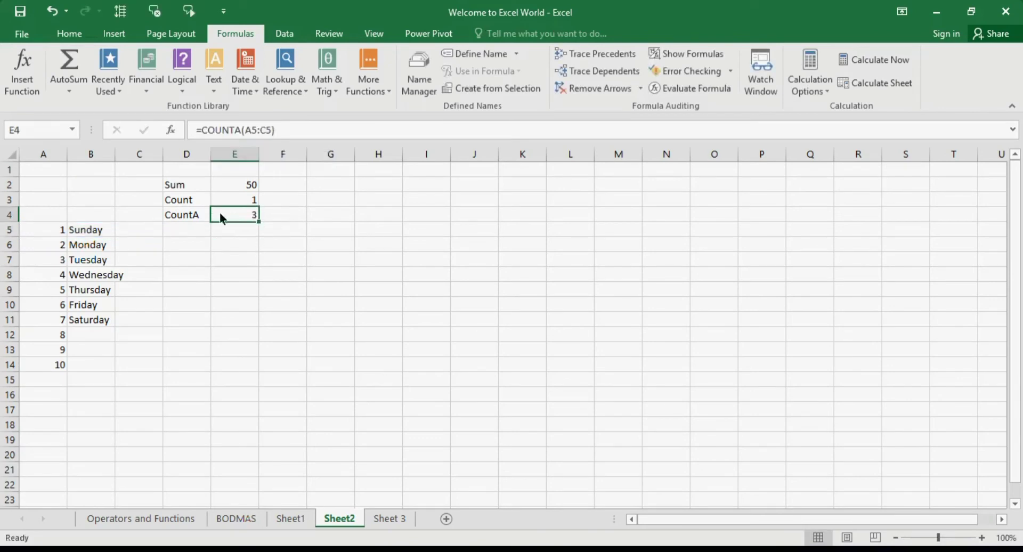
left_click(129, 236)
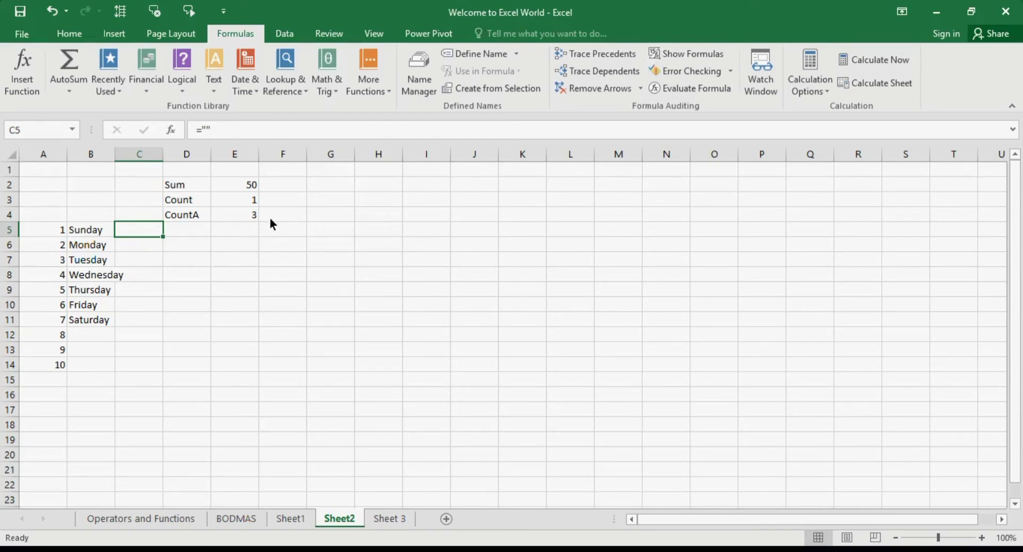
left_click(254, 214)
left_click(386, 244)
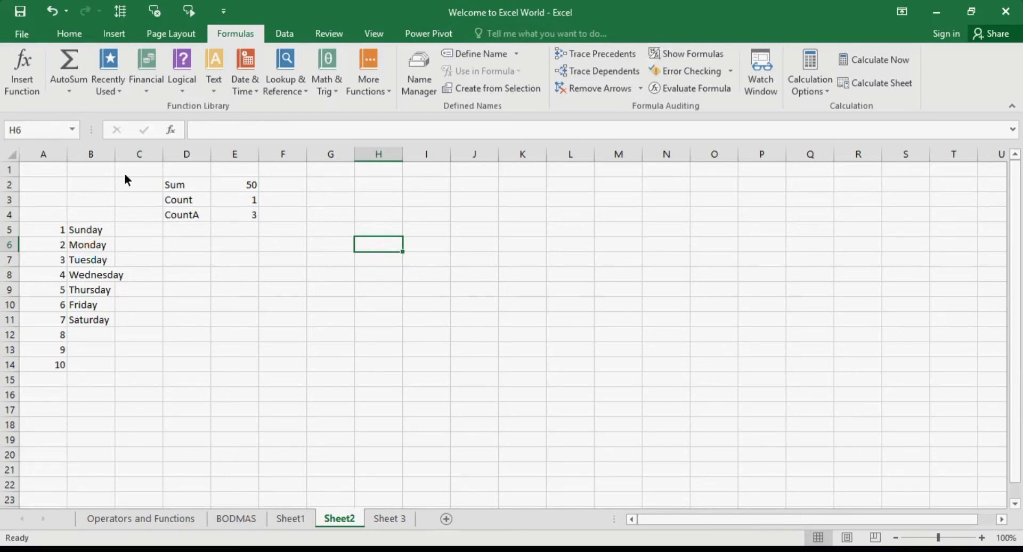
left_click(195, 233)
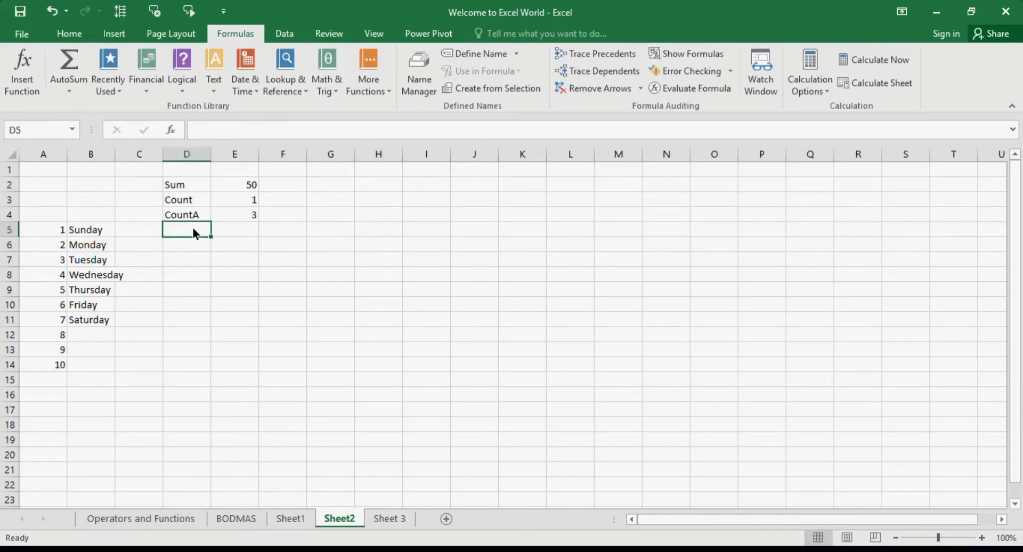
Label D5 'Max' and pick the MAX function for E5
type("Max")
key("Tab")
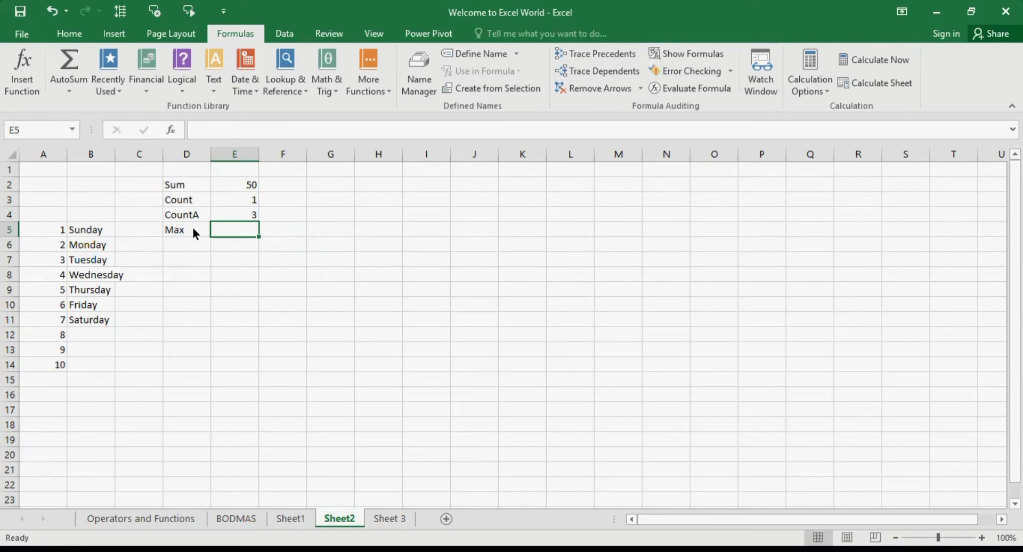
left_click(21, 79)
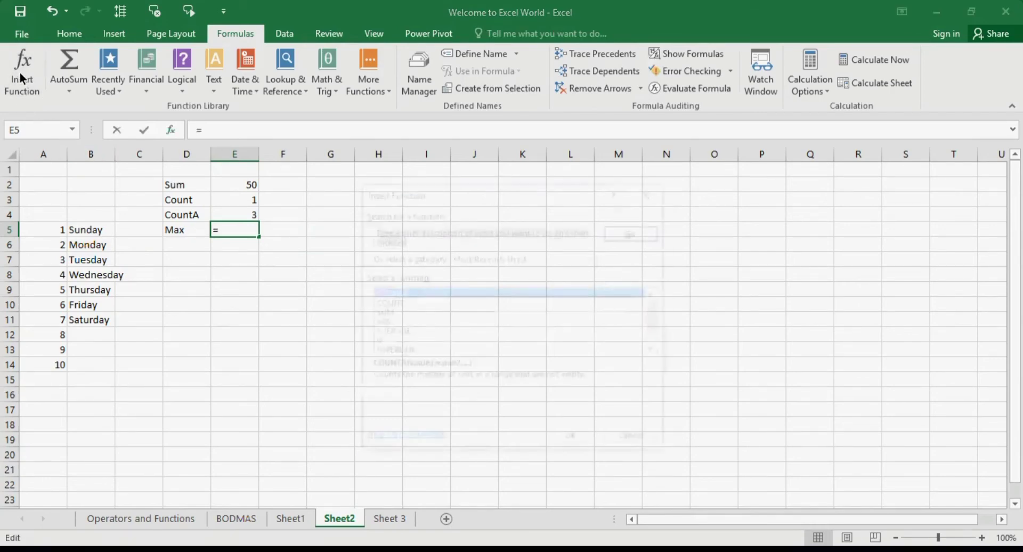
type("max")
key("Return")
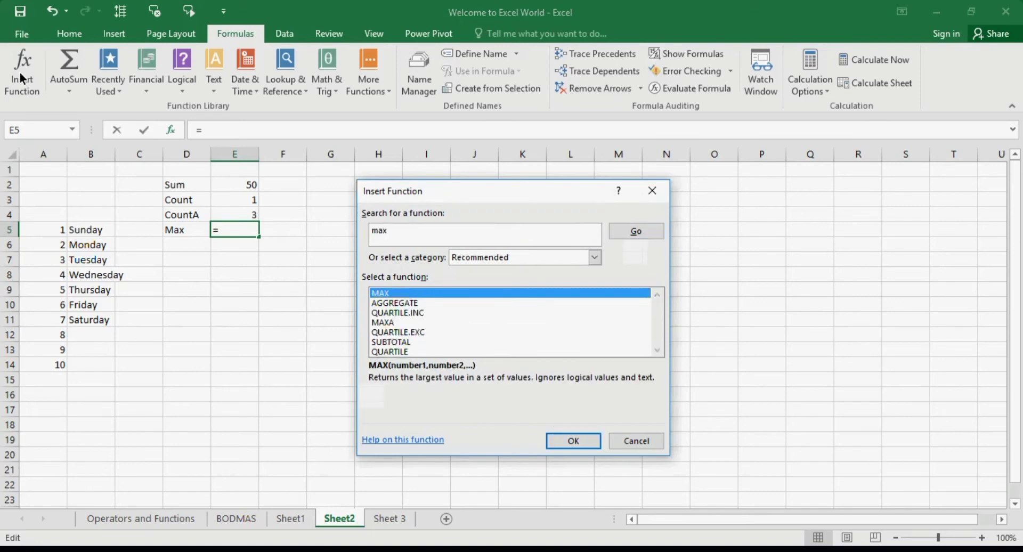
left_click(571, 440)
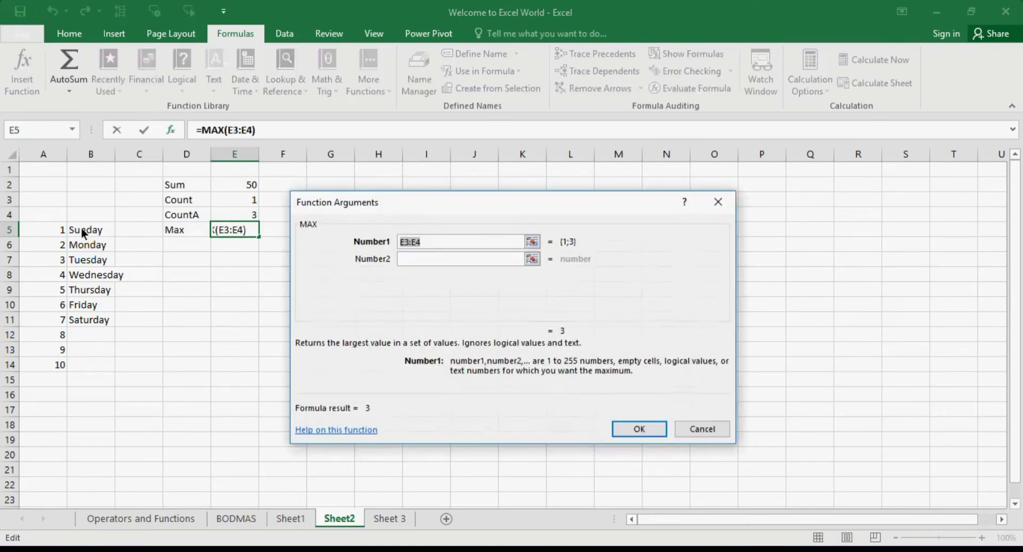
Set the MAX ranges to A5:A8 and A10:A14 so E5 shows 10
left_click_drag(58, 234, 54, 373)
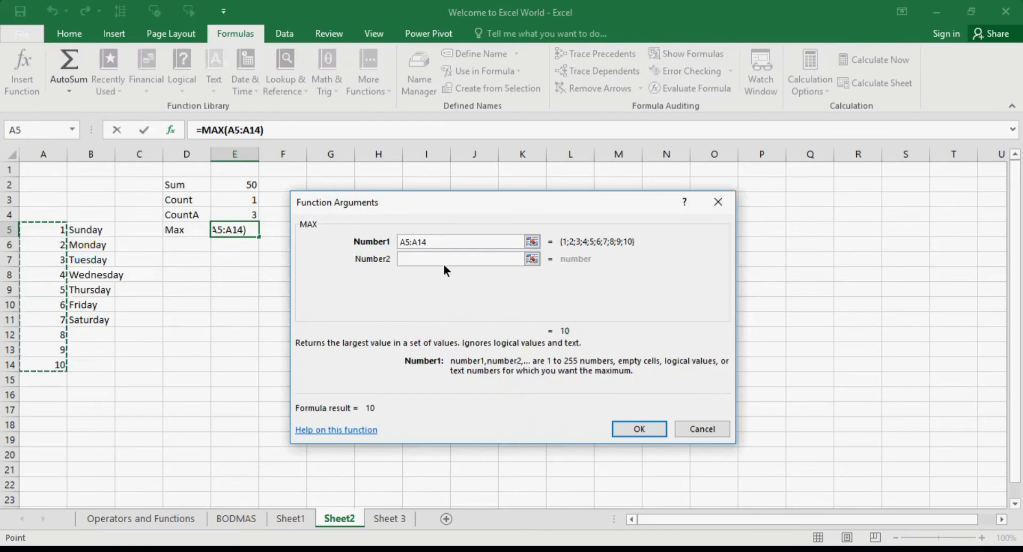
left_click(461, 243)
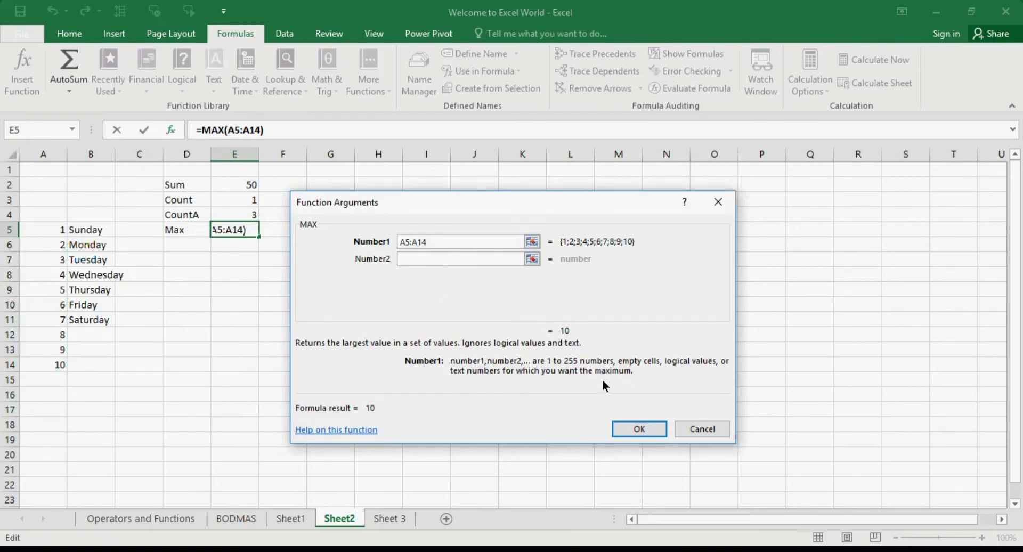
key("BackSpace")
key("BackSpace")
key("BackSpace")
key("BackSpace")
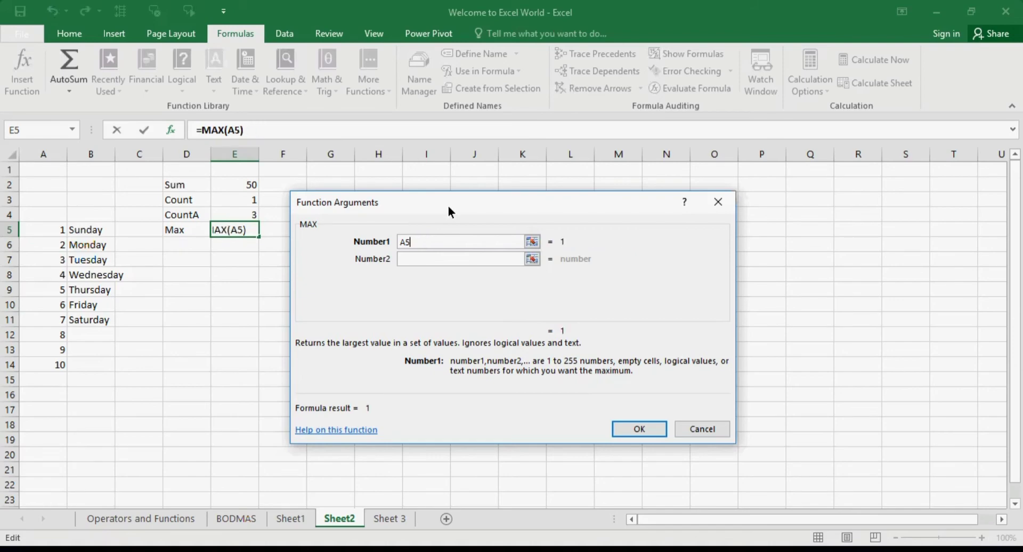
key("BackSpace")
key("BackSpace")
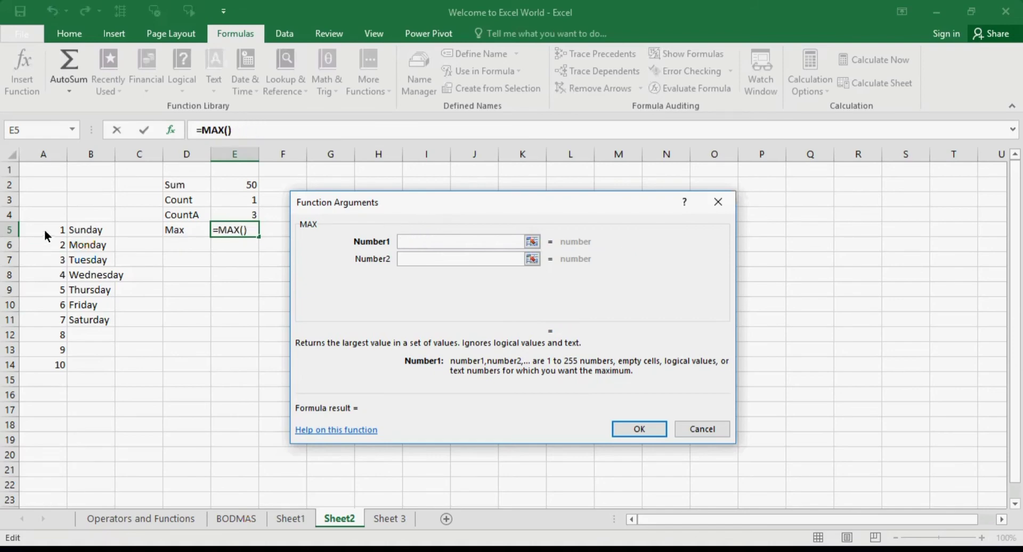
left_click_drag(44, 229, 56, 278)
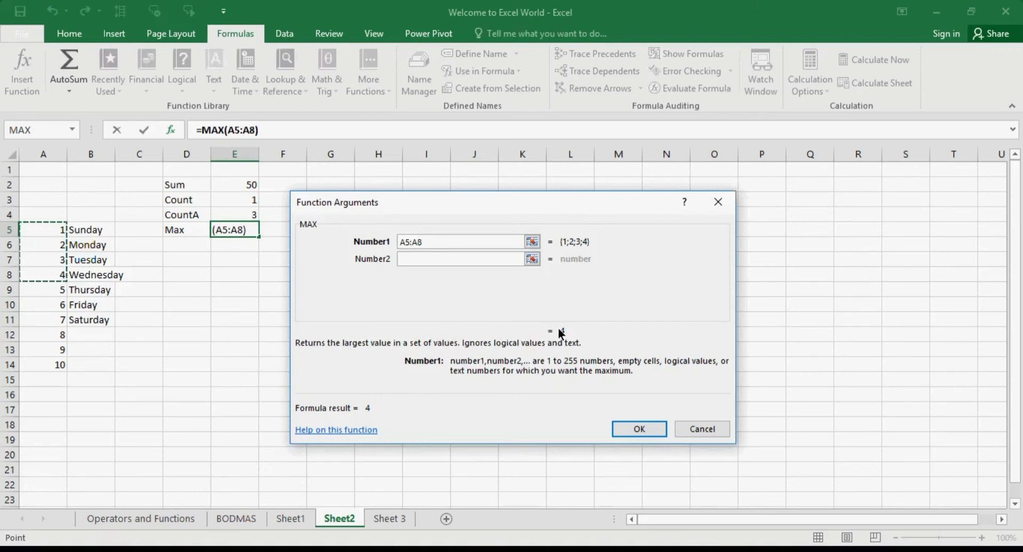
left_click(442, 258)
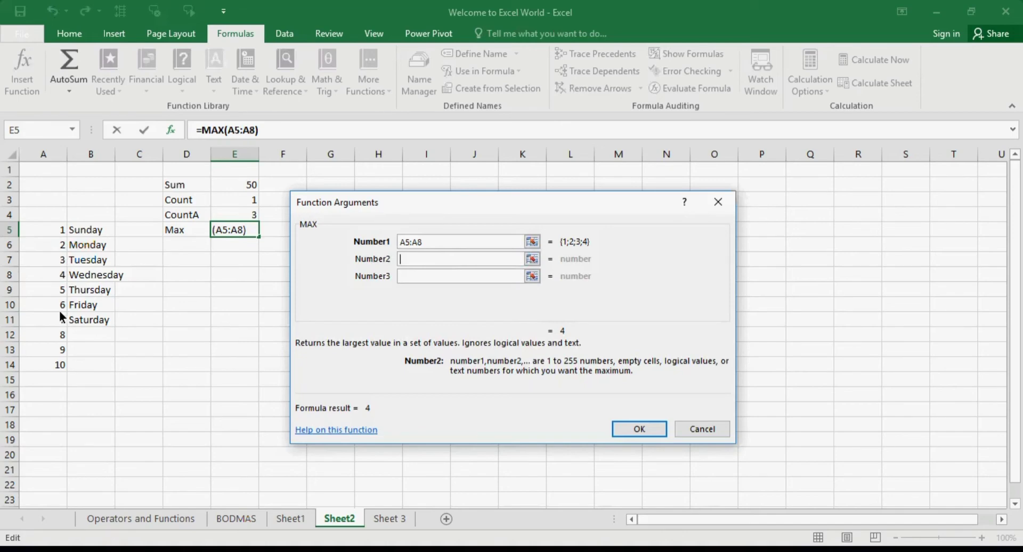
left_click_drag(59, 310, 66, 369)
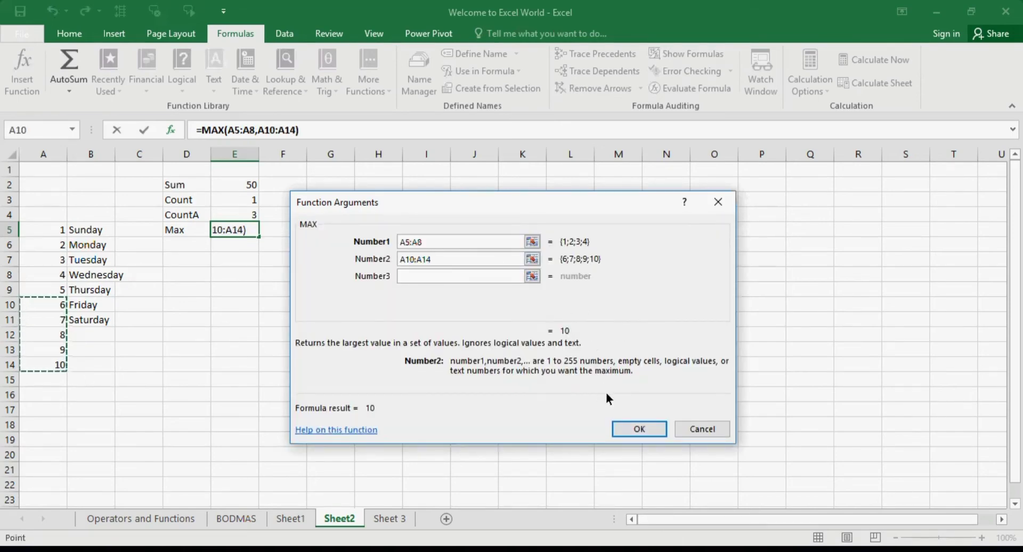
left_click(627, 423)
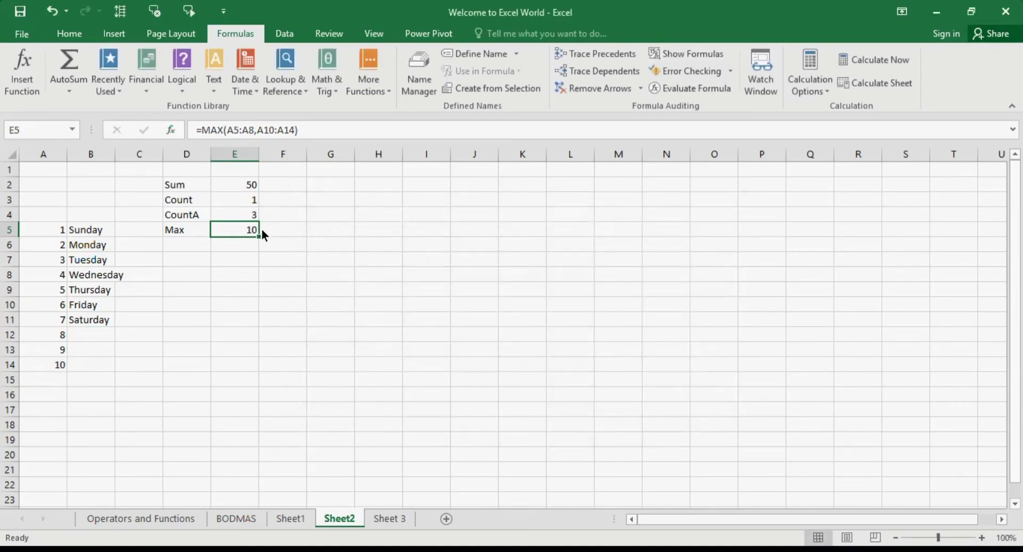
key("Left")
Label D6 'Min' and move to E6
key("Down")
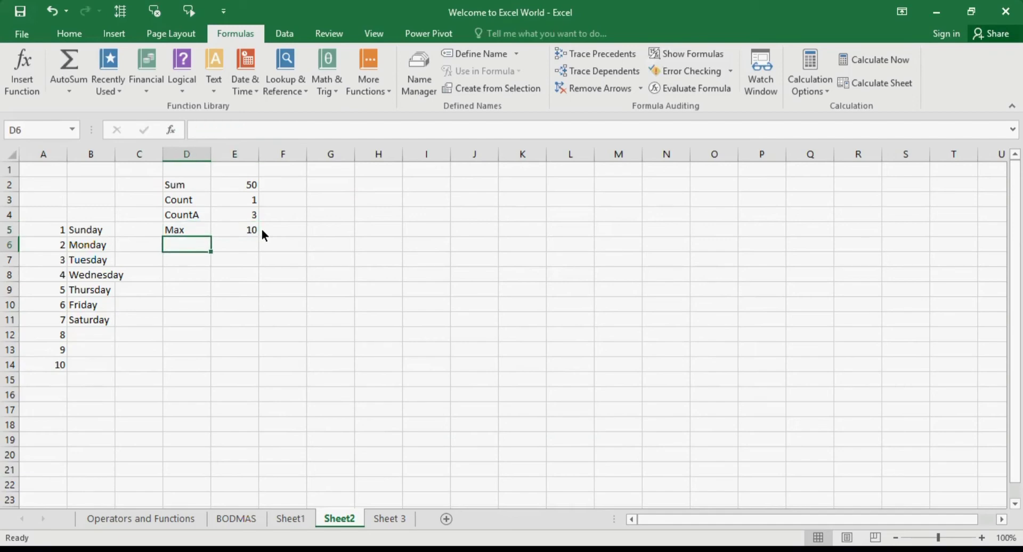
type("Min")
key("Return")
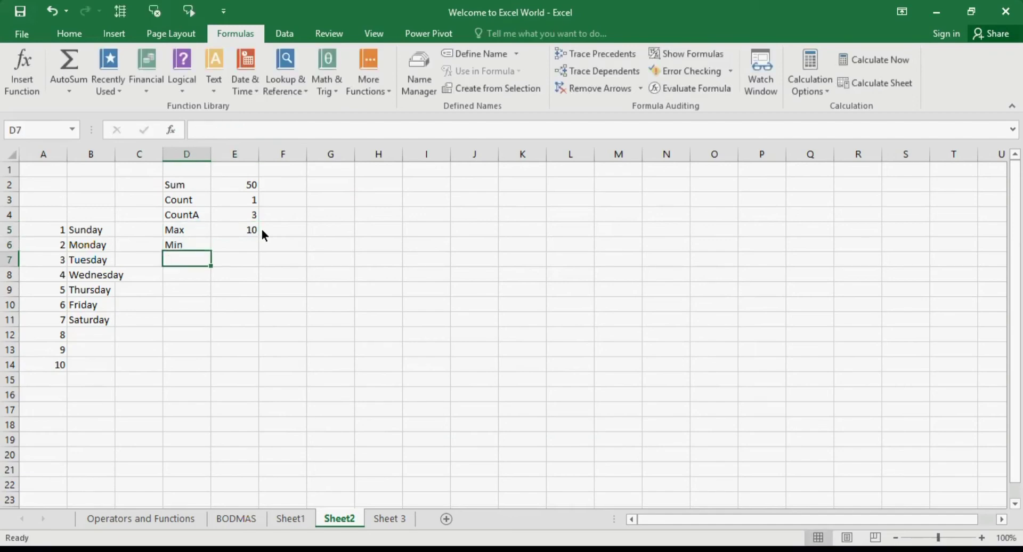
key("Up")
key("Right")
type("=")
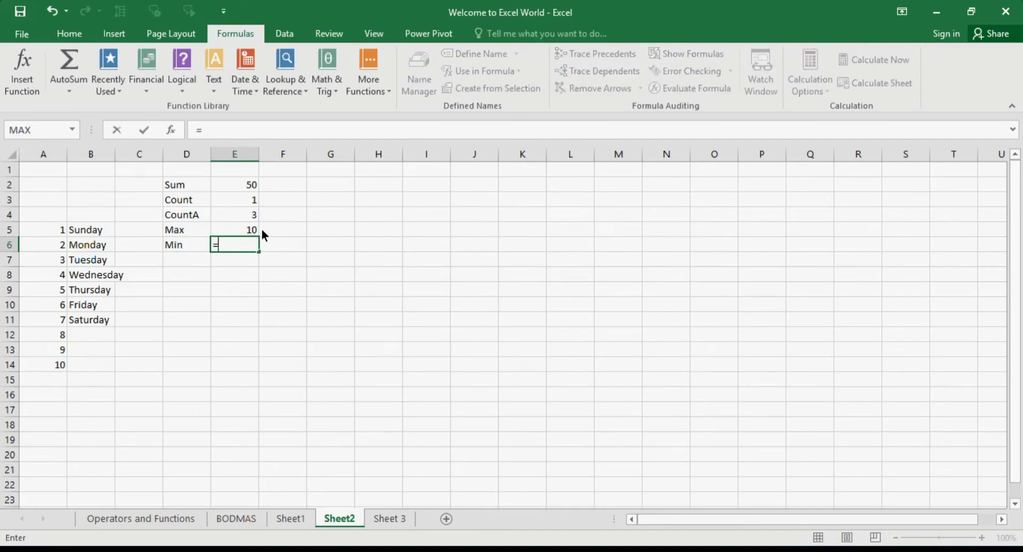
key("BackSpace")
Enter =MIN(A5:A14) in E6, showing 1
left_click(29, 81)
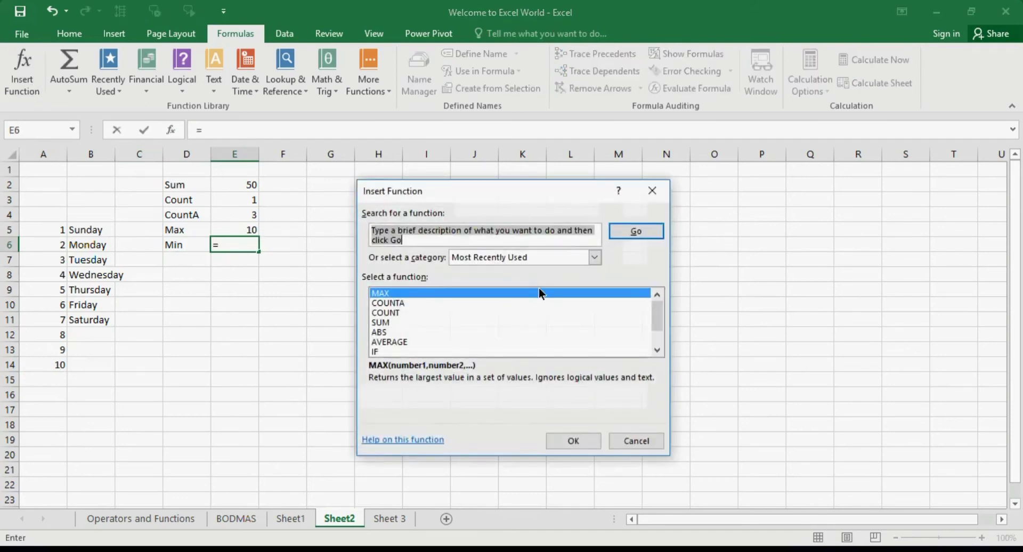
type("min")
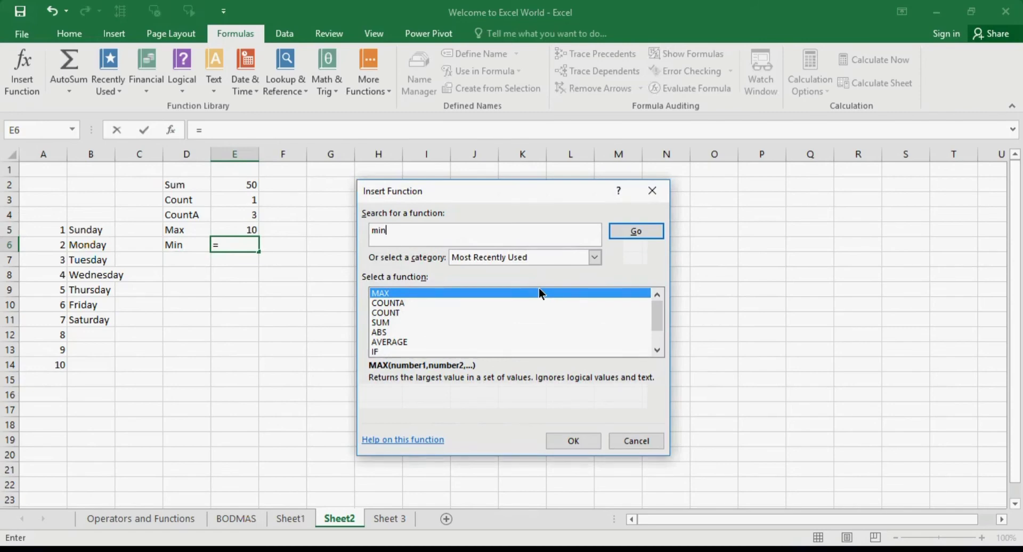
key("Return")
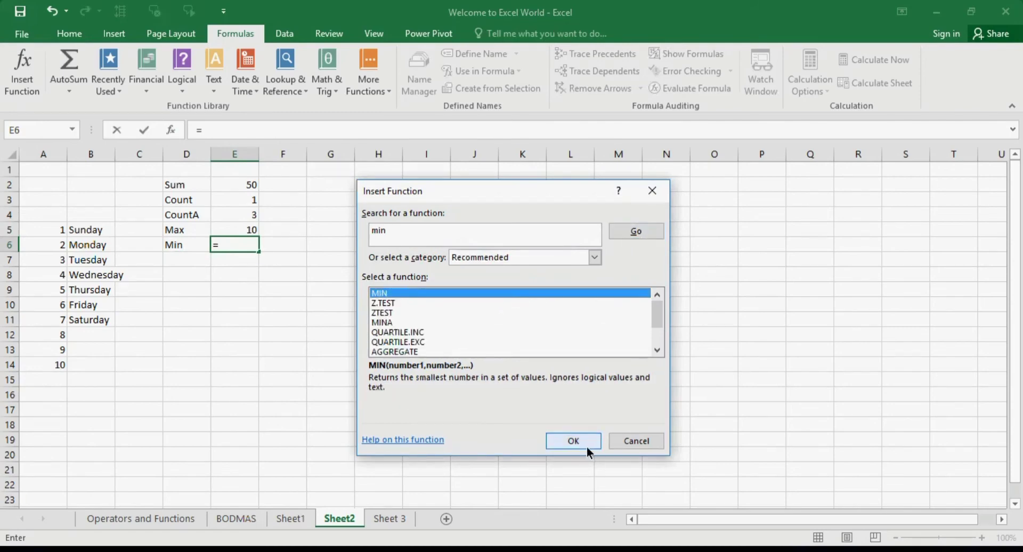
left_click(586, 446)
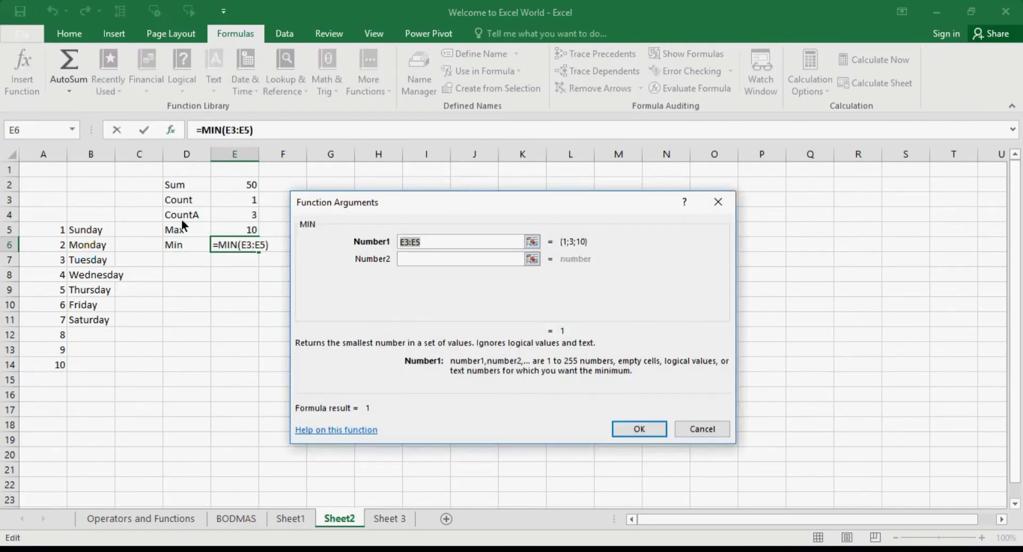
left_click_drag(55, 231, 65, 364)
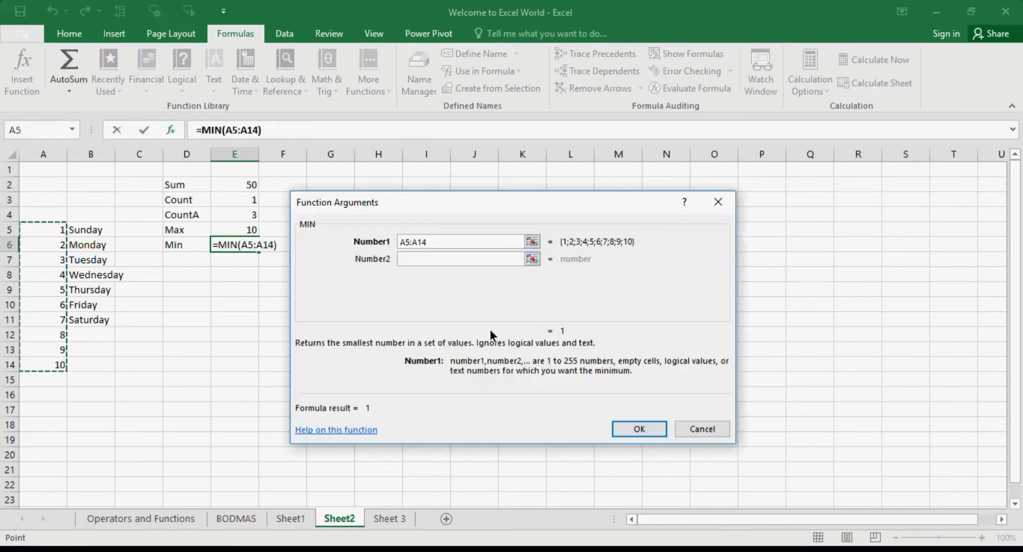
left_click(650, 430)
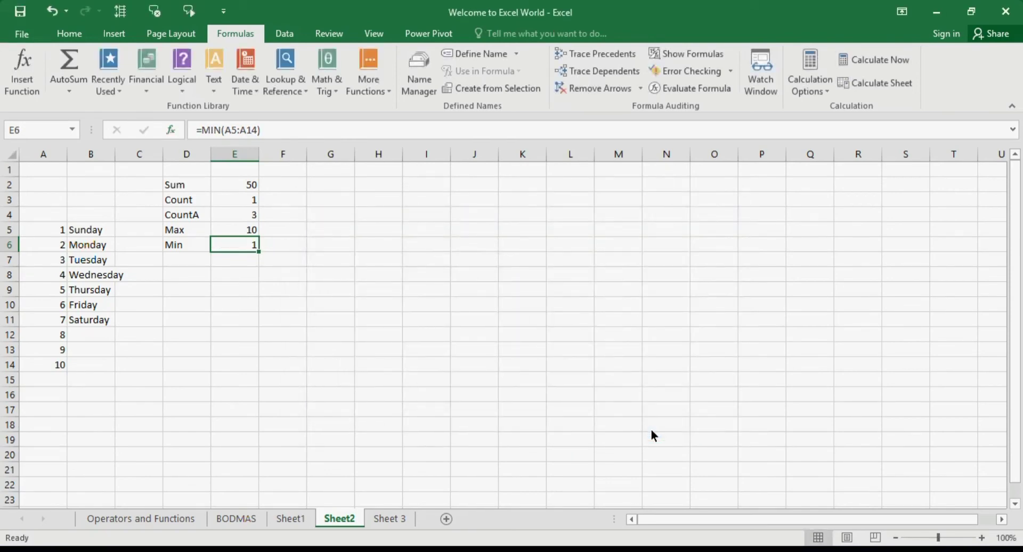
key("Left")
key("Down")
Label D7 'Average' and pick the AVERAGE function for E7
type("Av")
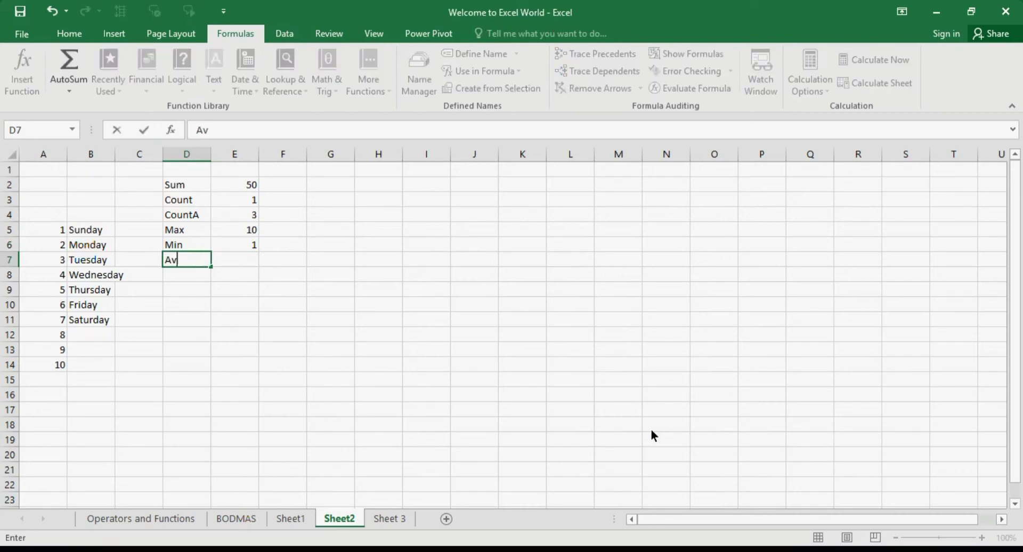
type("erage")
key("Return")
key("Up")
key("Right")
left_click(30, 88)
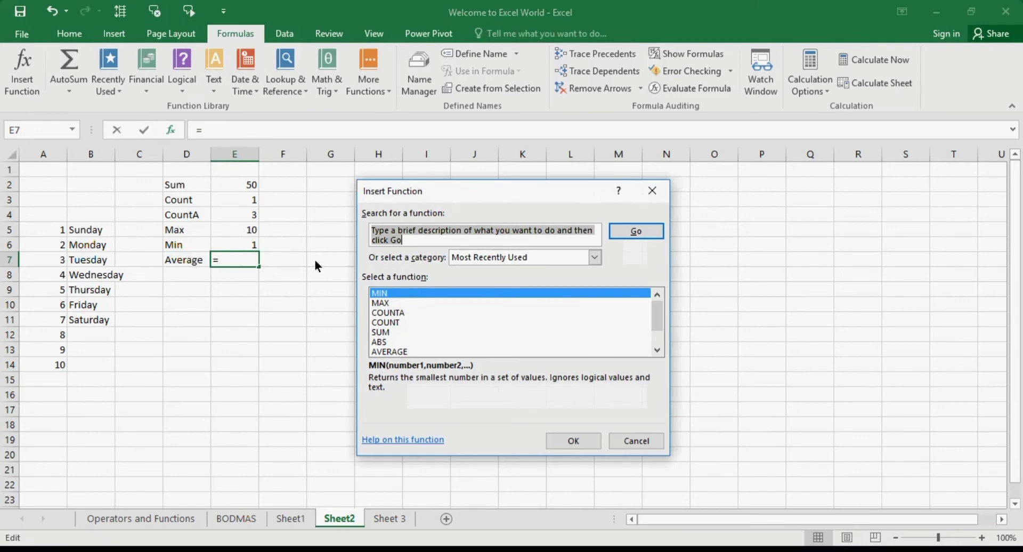
left_click(419, 351)
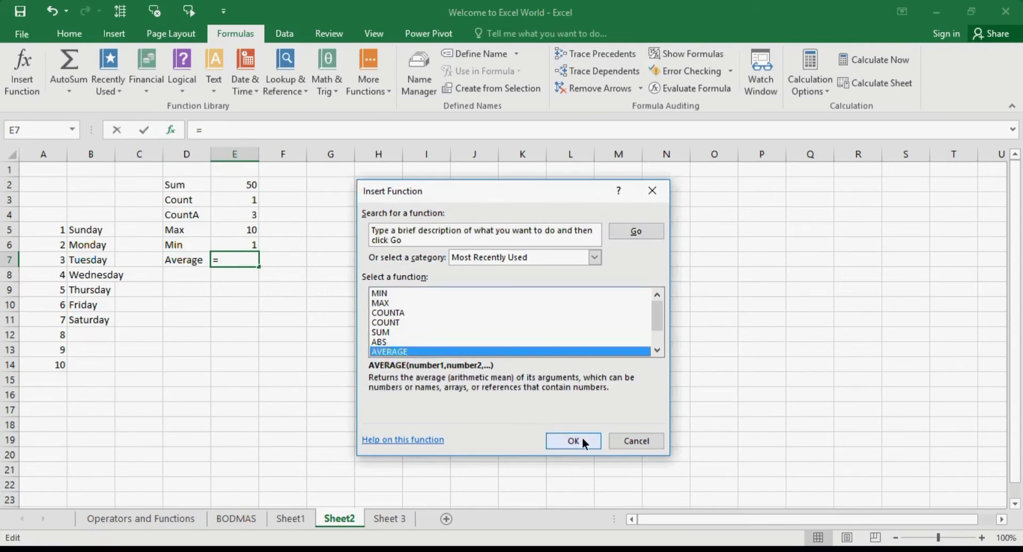
left_click(560, 440)
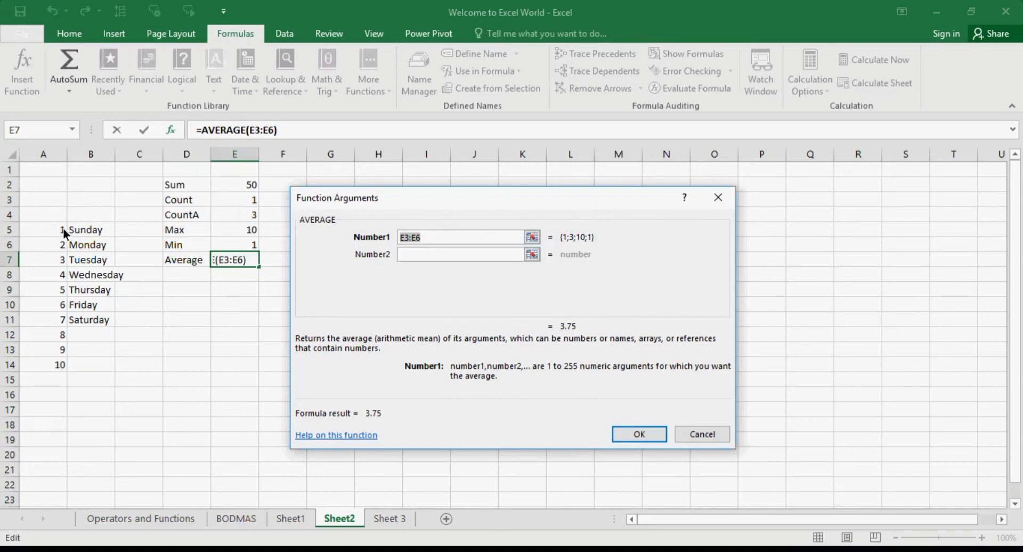
Set the AVERAGE ranges to A5:A8 and A10:A14 so E7 shows 5.555556
left_click_drag(62, 233, 41, 368)
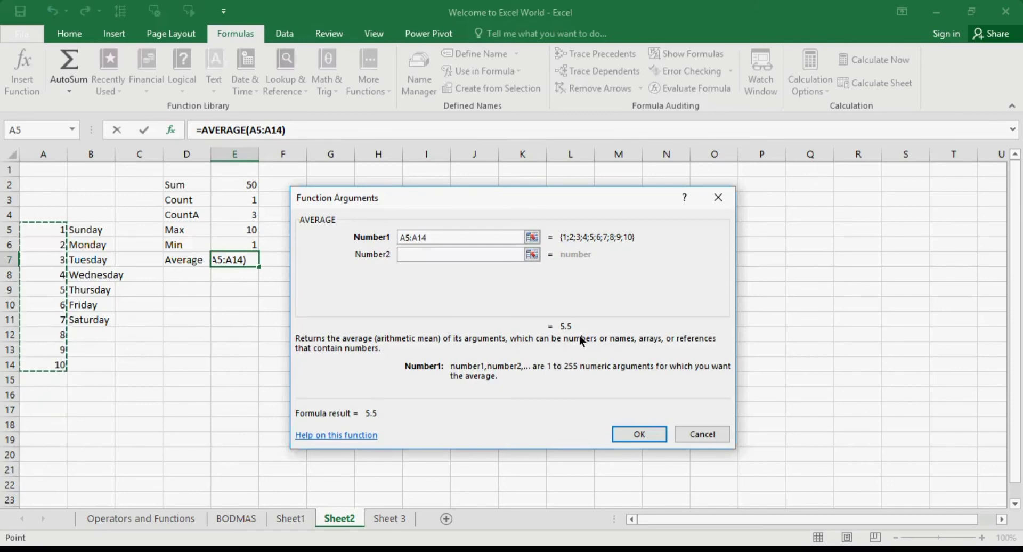
left_click_drag(62, 230, 63, 274)
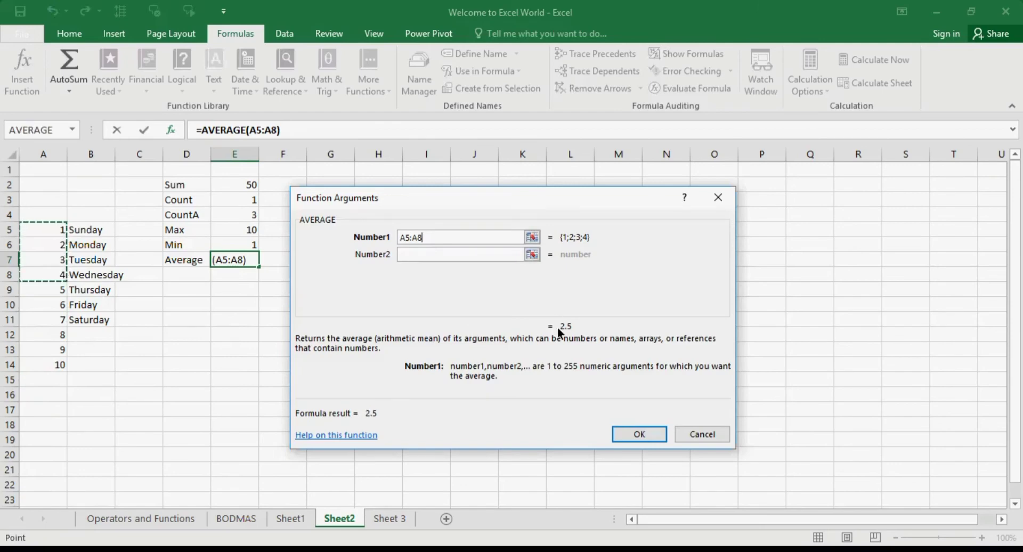
left_click_drag(57, 308, 57, 365)
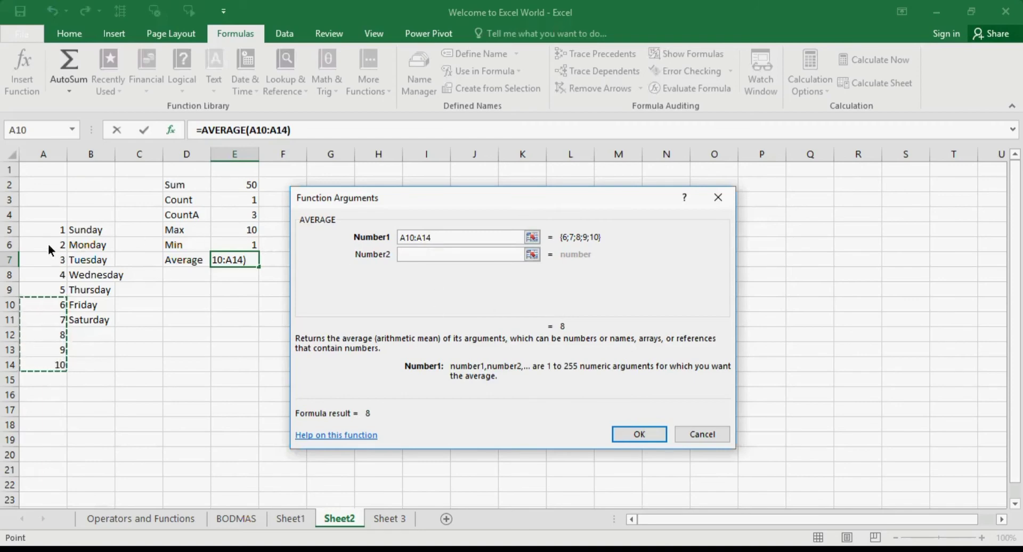
left_click_drag(58, 228, 59, 274)
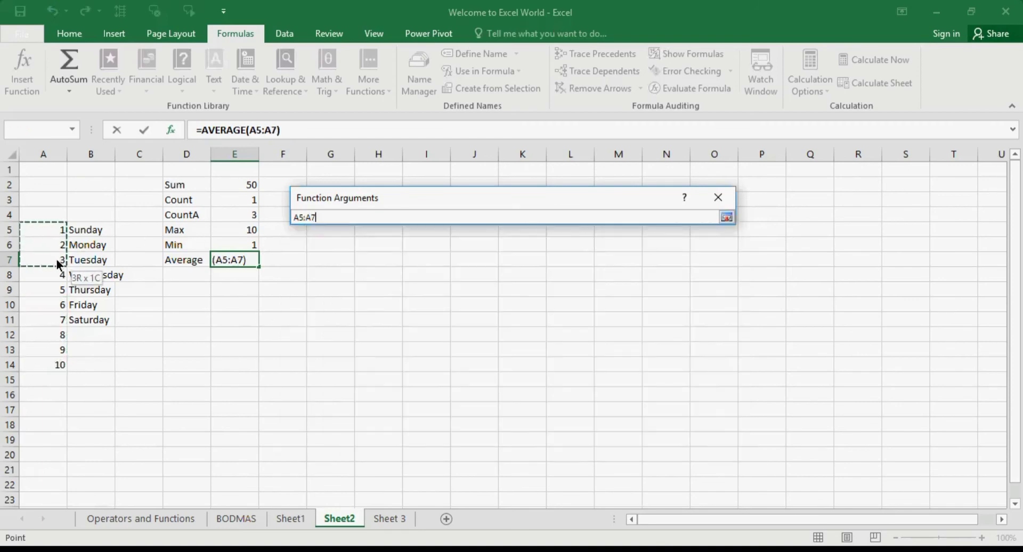
left_click(443, 254)
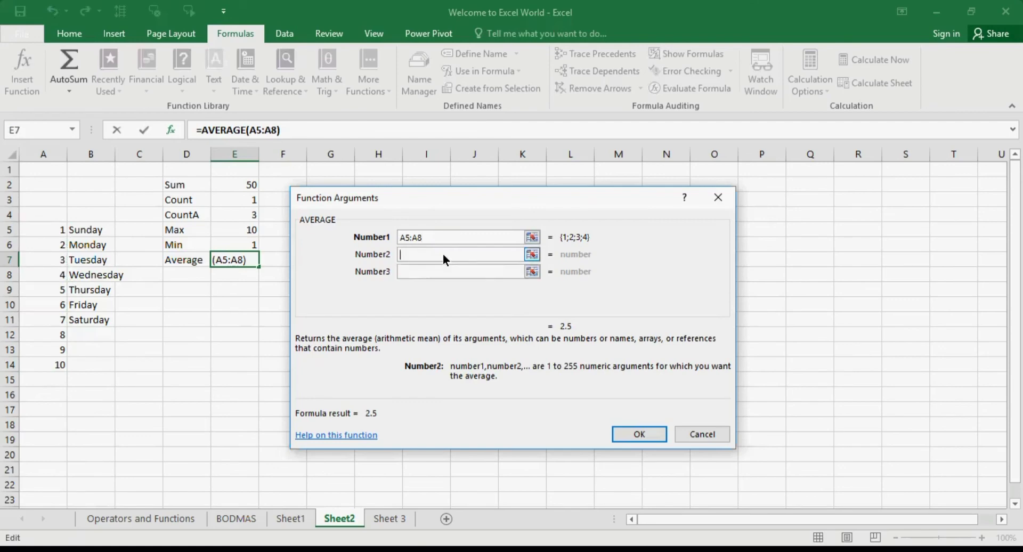
left_click_drag(60, 302, 61, 370)
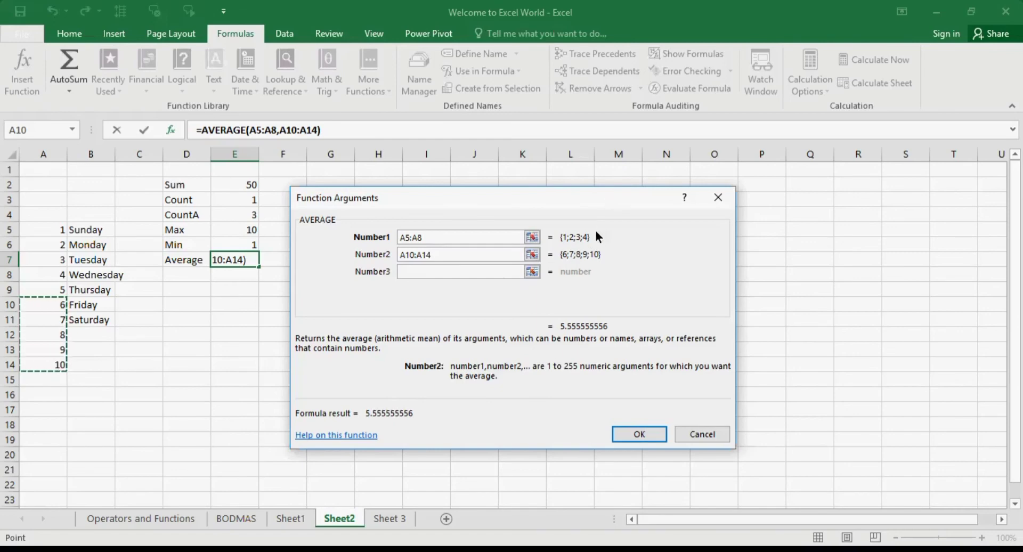
left_click(631, 435)
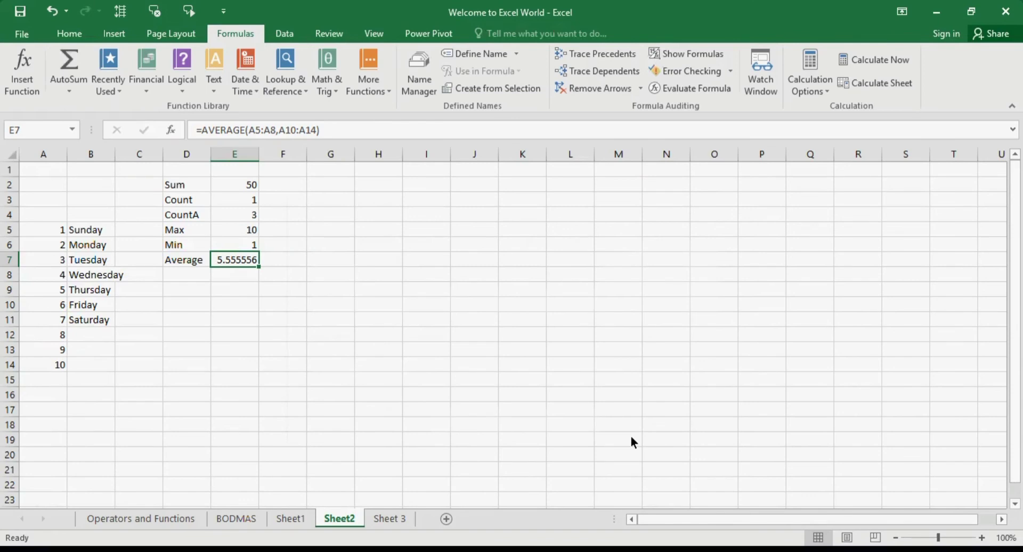
key("Down")
key("Left")
Label D8 'If' and search for the IF function
type("if")
key("Tab")
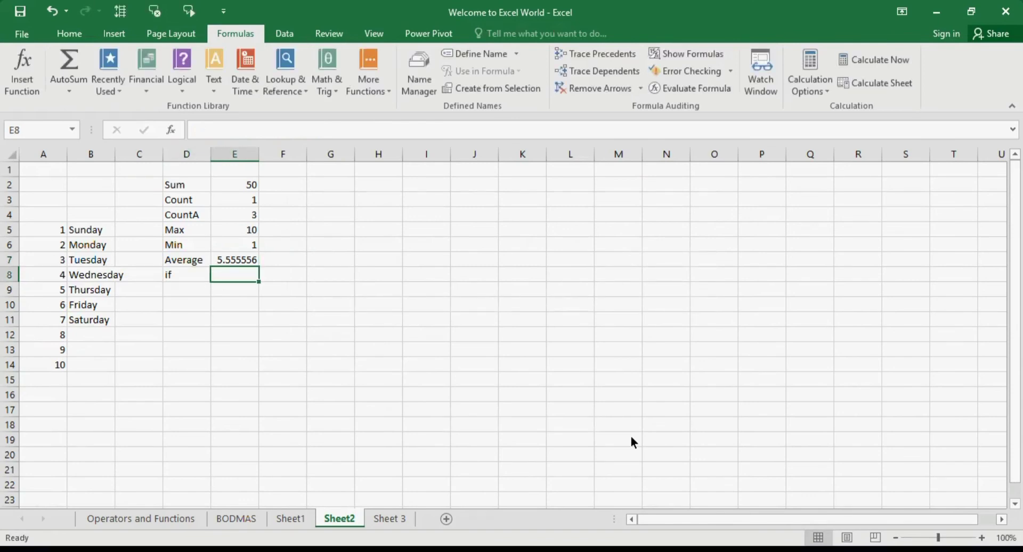
left_click(23, 76)
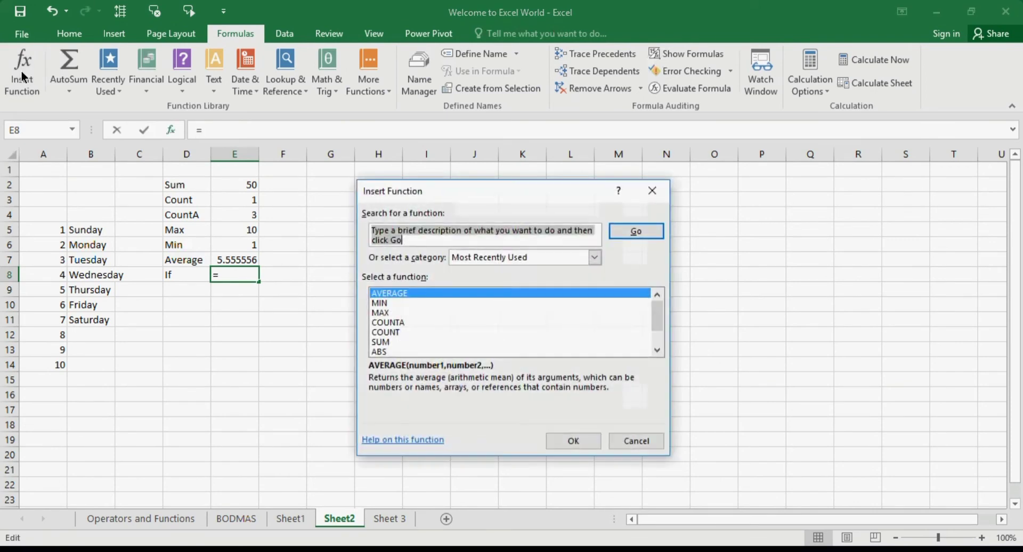
type("if")
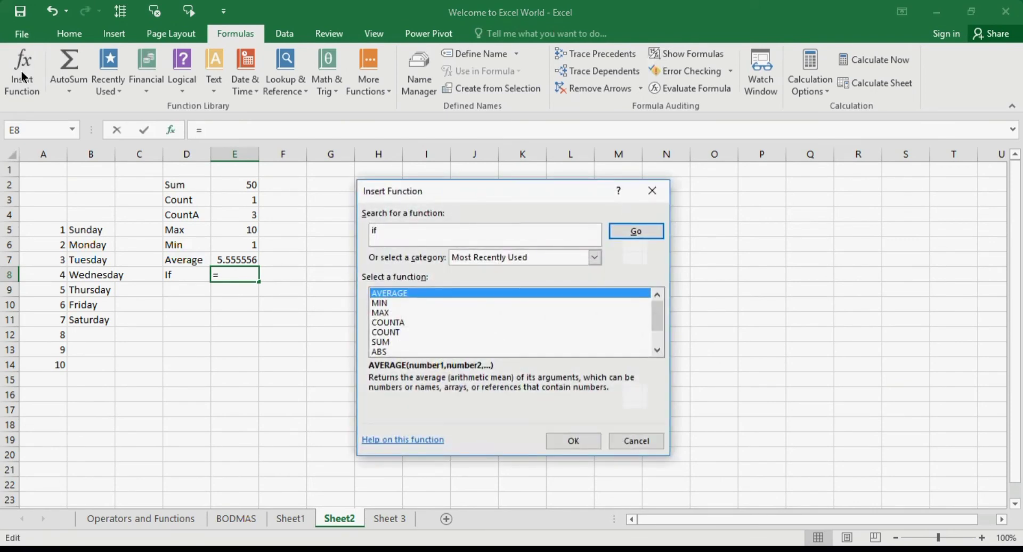
key("Return")
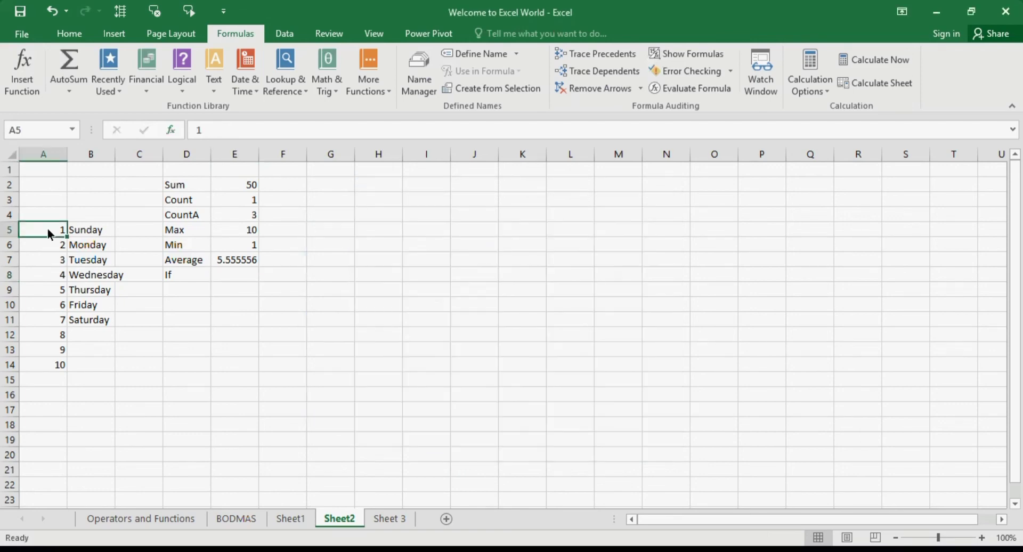
Insert an empty column at D before the summary labels
left_click(196, 154)
right_click(196, 154)
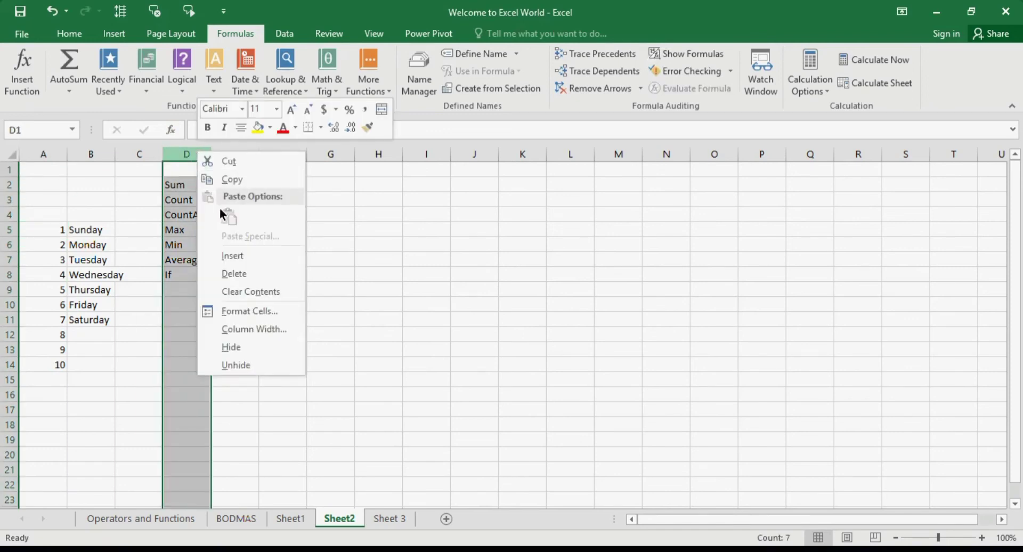
key("Escape")
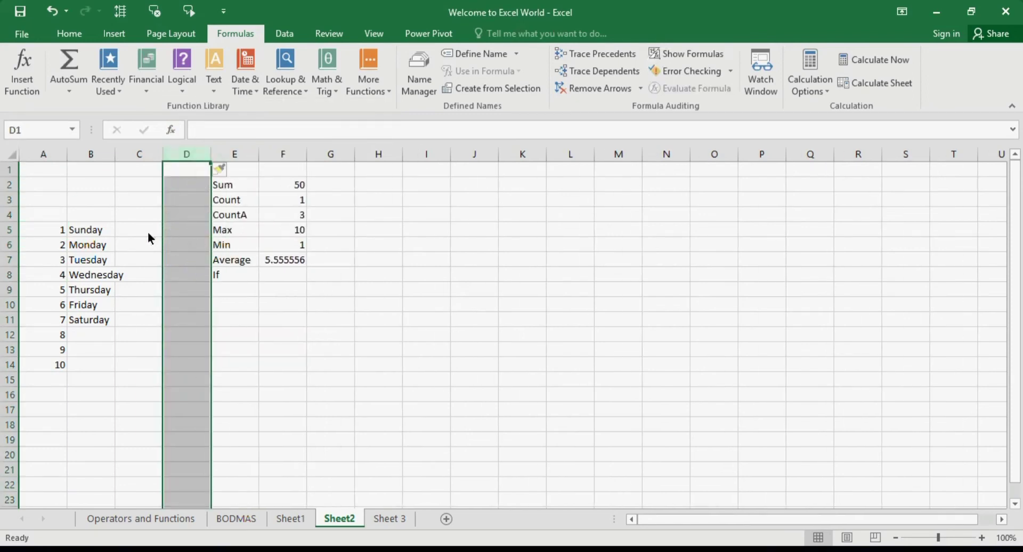
Enter =IF(A5>5,A5,"") in C5 with the IF function arguments
left_click(148, 232)
left_click(41, 68)
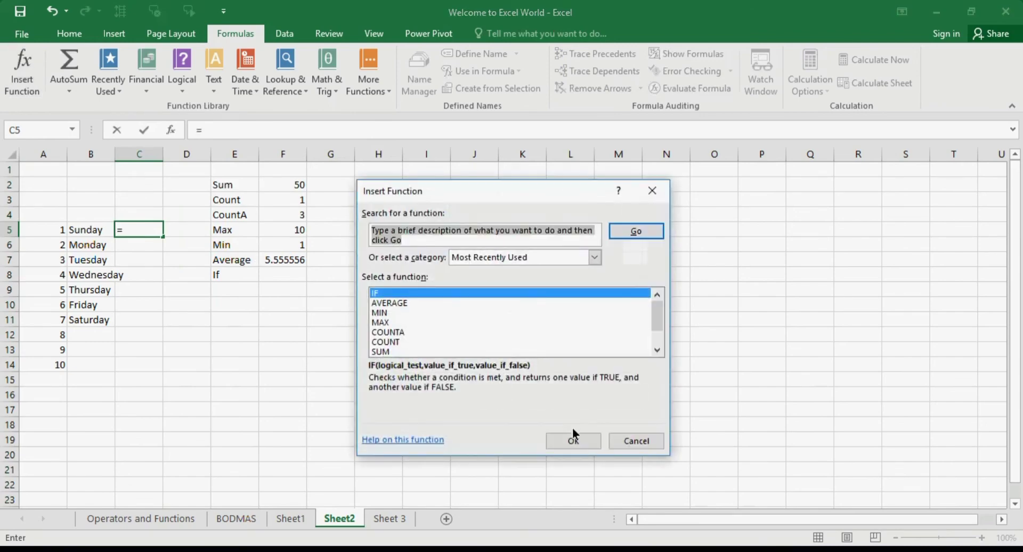
left_click(572, 434)
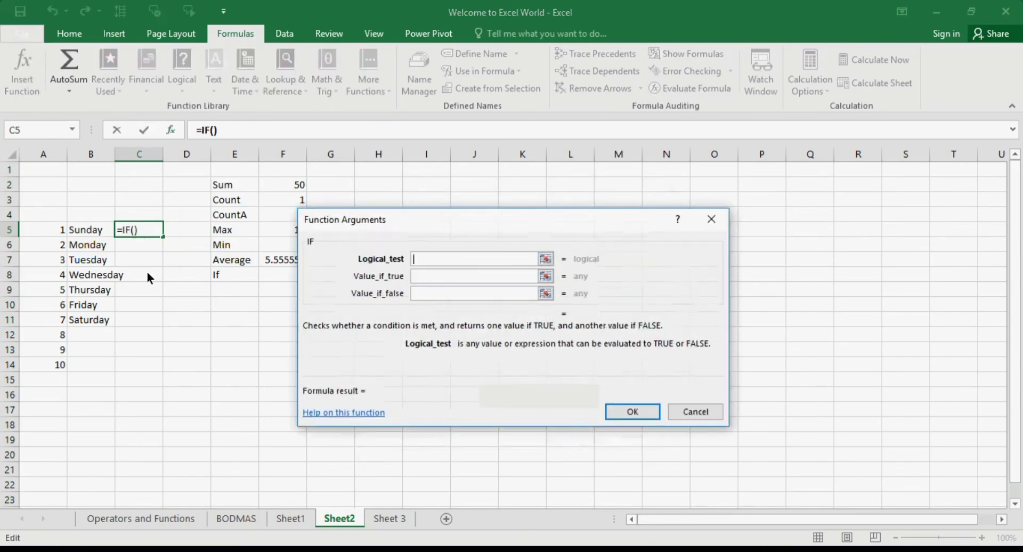
left_click(56, 233)
type(">")
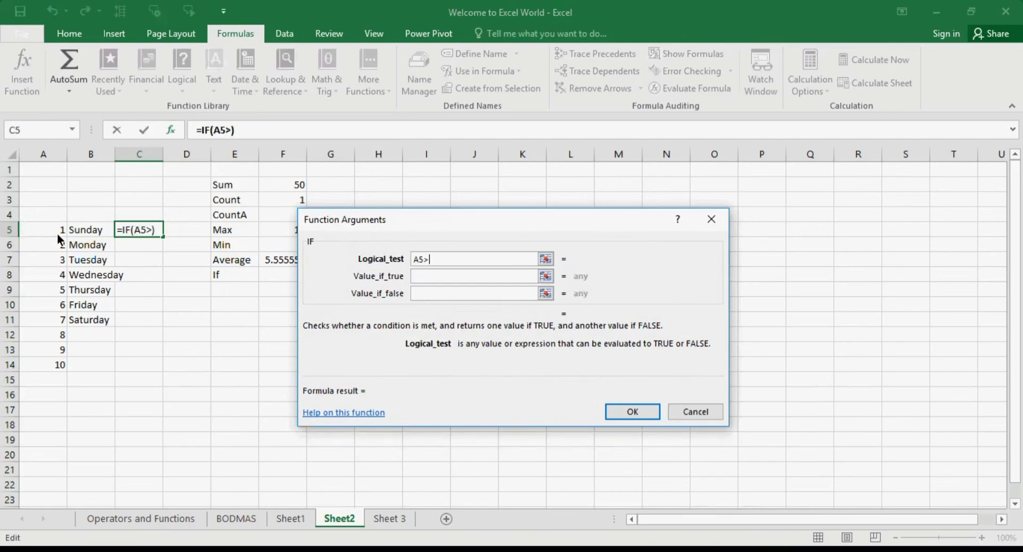
type("5")
left_click(430, 275)
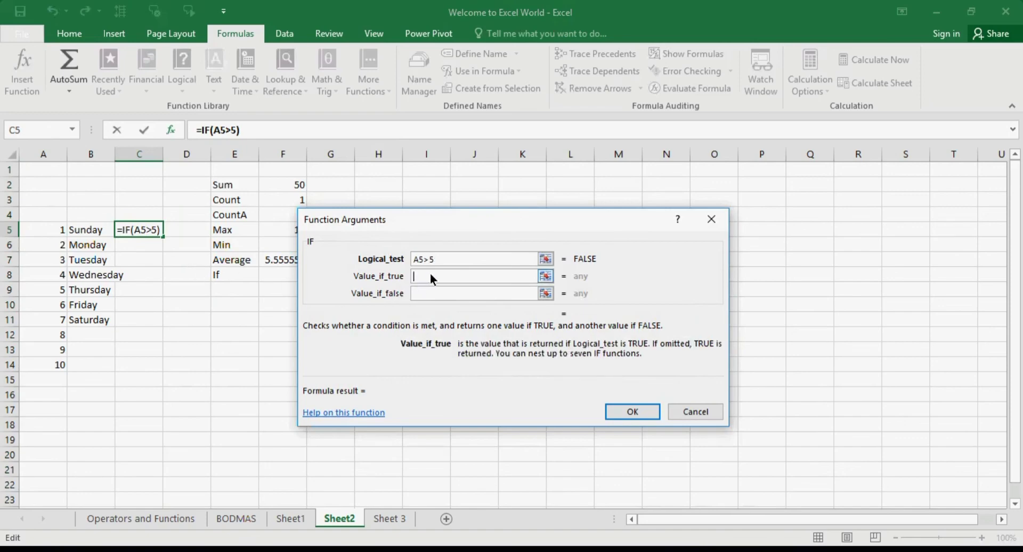
left_click(48, 235)
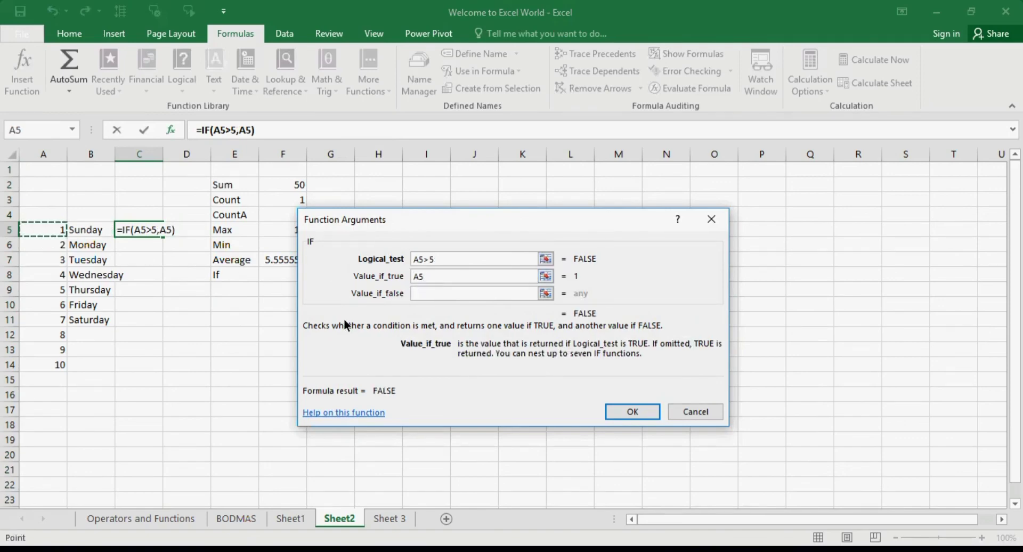
left_click(423, 294)
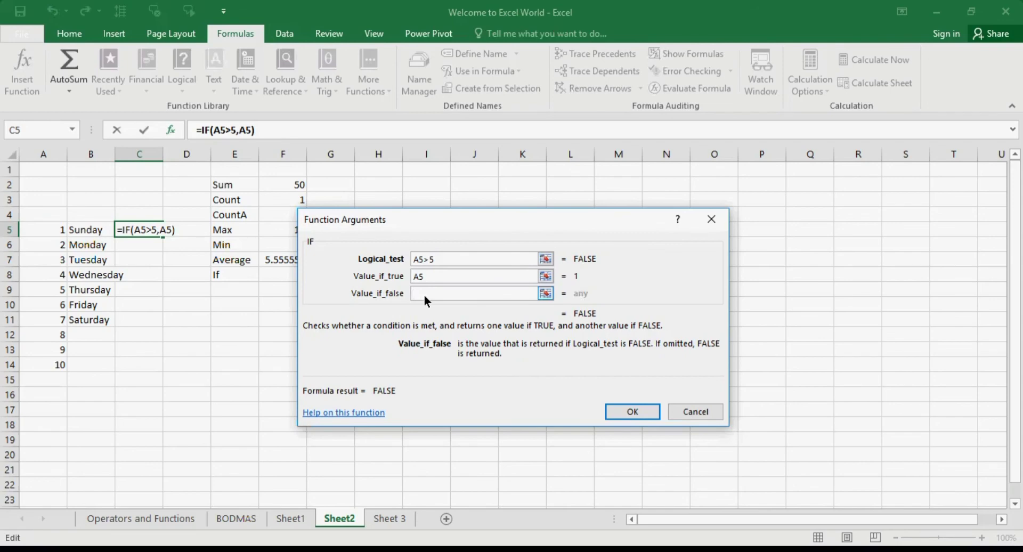
type("\"\"")
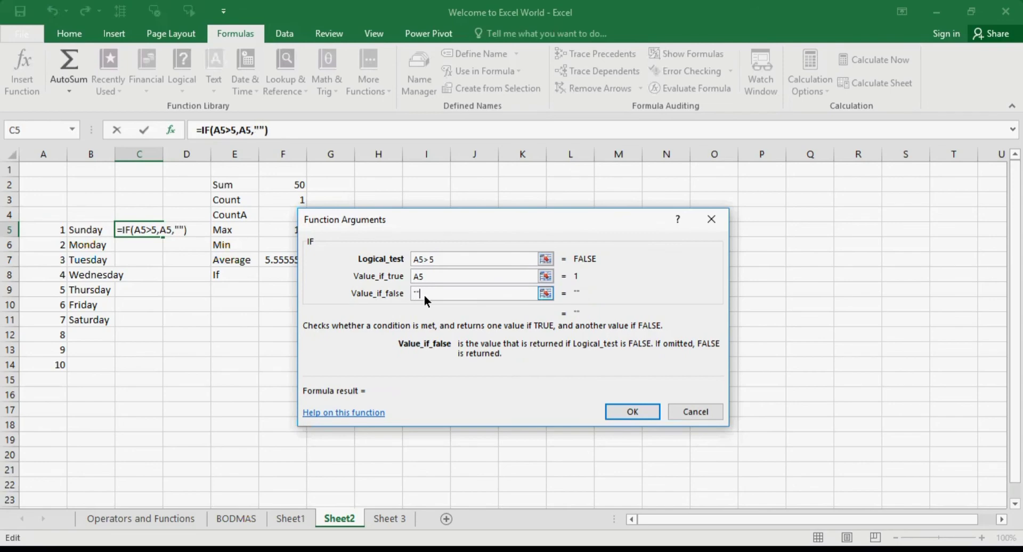
left_click(498, 263)
left_click(626, 414)
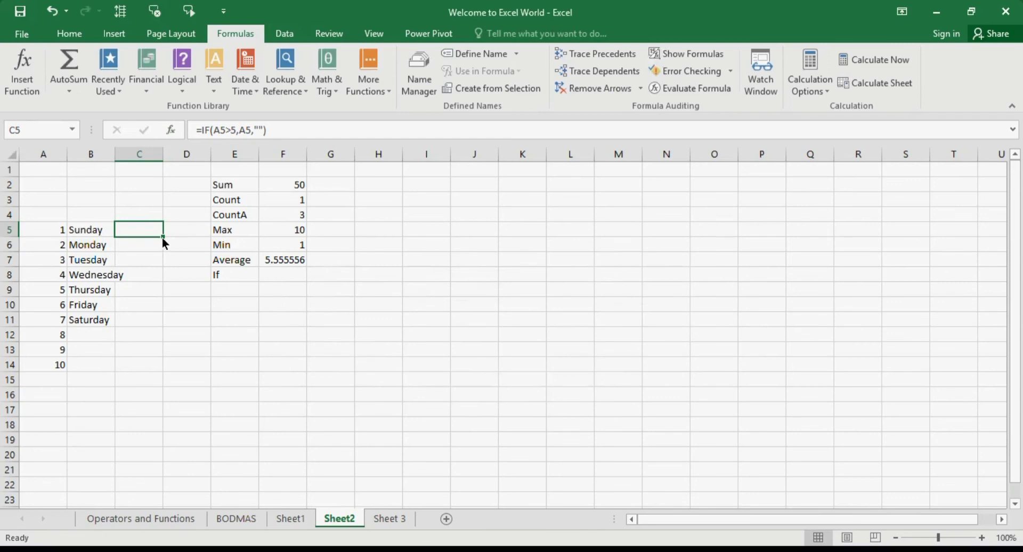
Fill C5's IF formula down to C14 and check the copies from C14 back up to C5
left_click_drag(162, 237, 162, 376)
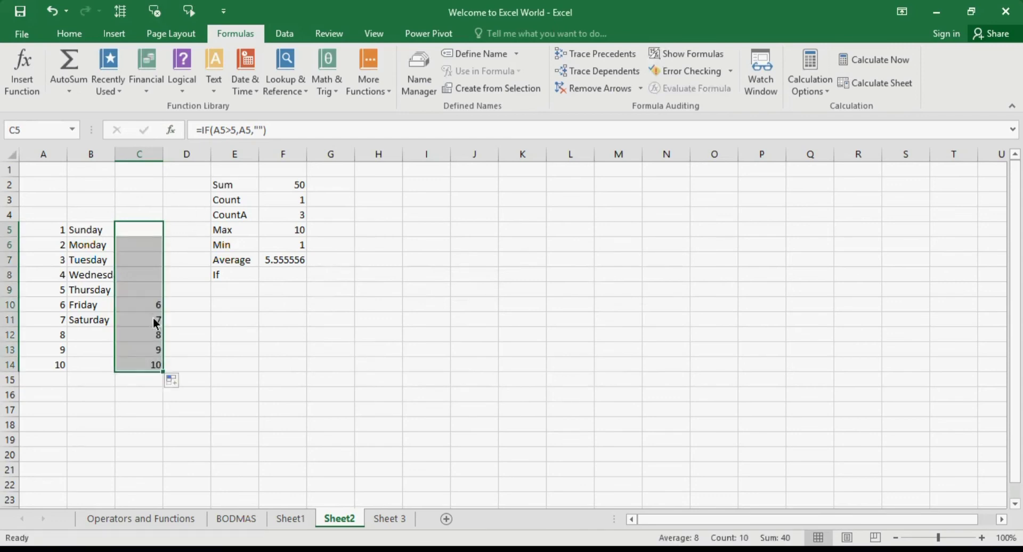
left_click(153, 314)
left_click(154, 307)
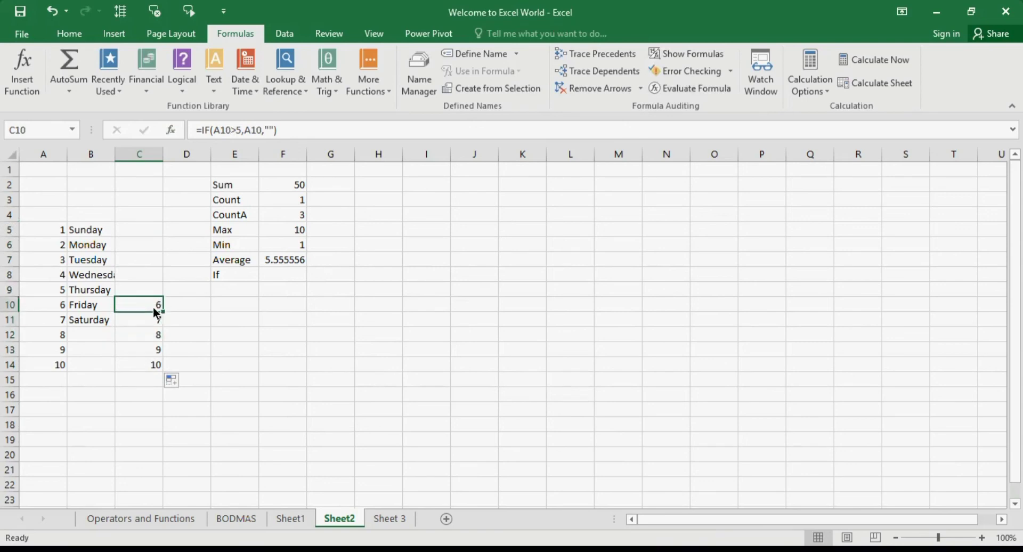
key("shift+Down")
key("shift+Down")
key("shift+Down")
key("shift+Down")
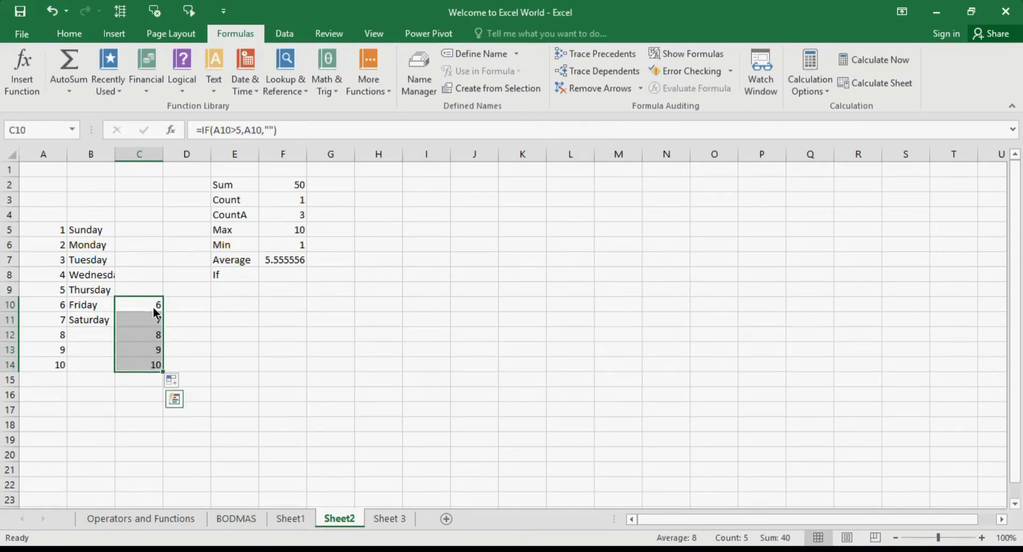
left_click(152, 291)
left_click(152, 274)
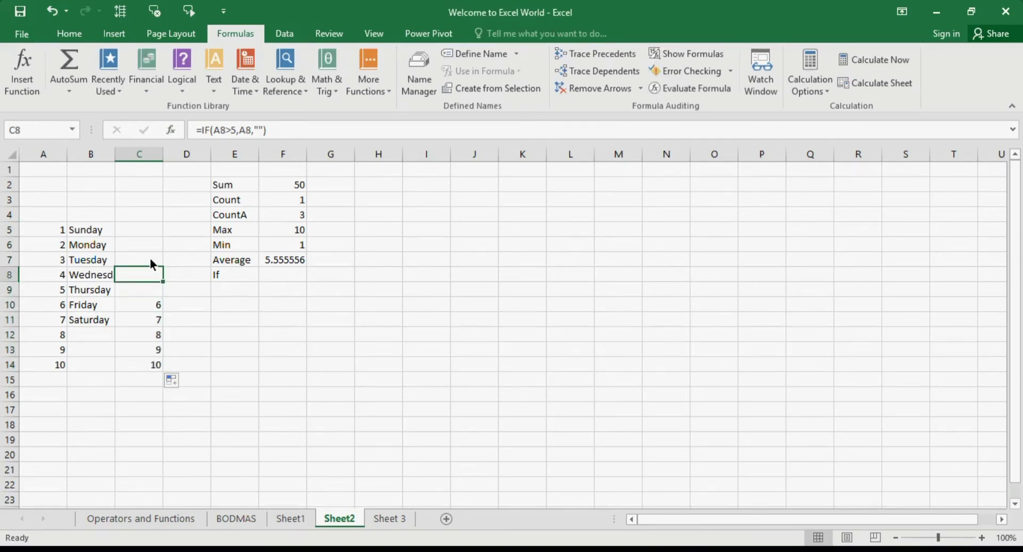
left_click(151, 262)
left_click(146, 243)
left_click(144, 228)
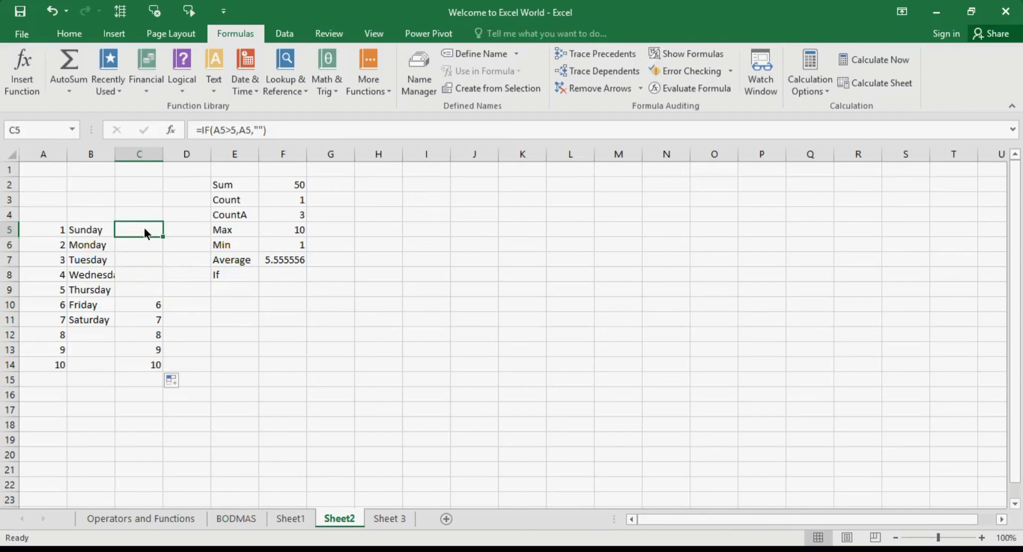
Review the arguments of C5's =IF(A5>5,A5,"") and keep it unchanged
left_click(220, 130)
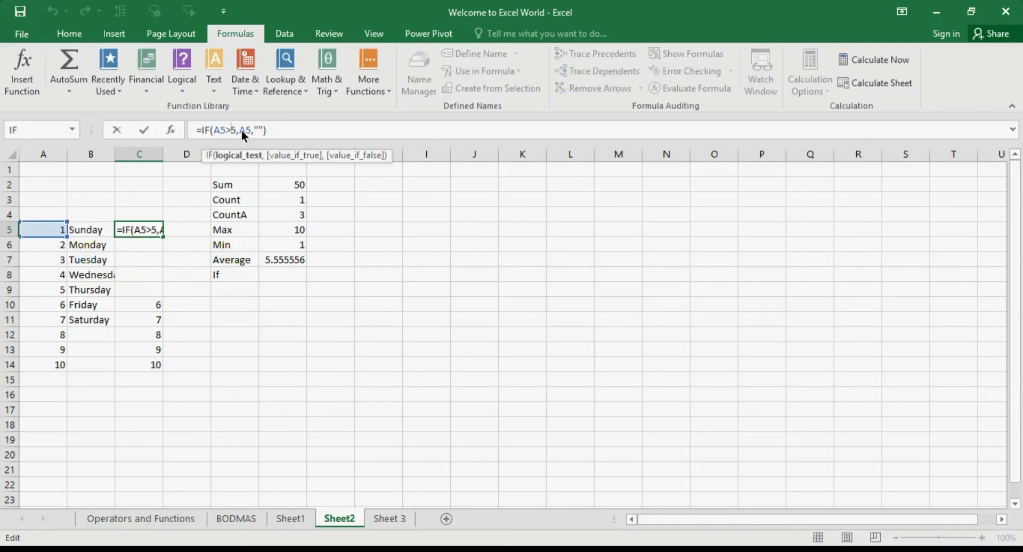
left_click(244, 129)
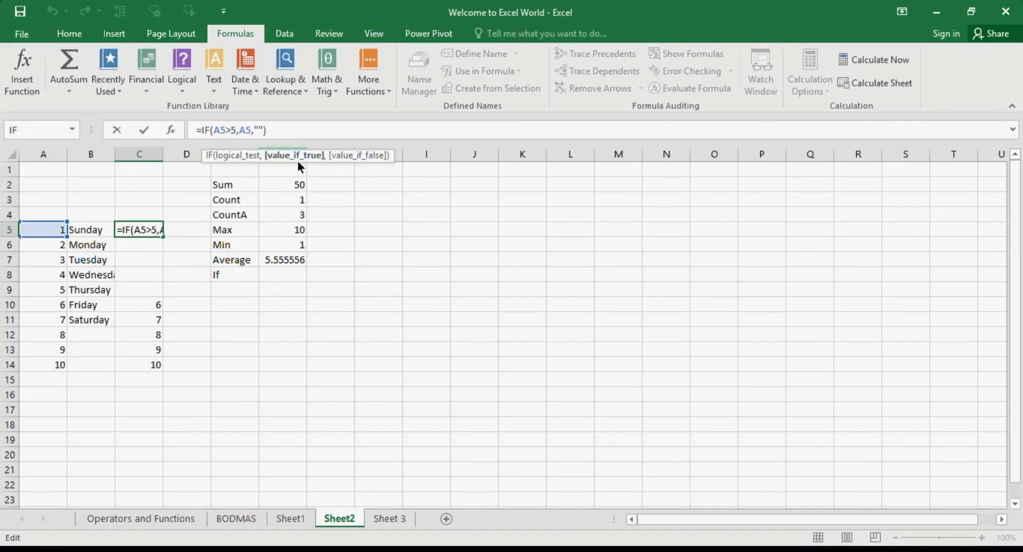
left_click(350, 159)
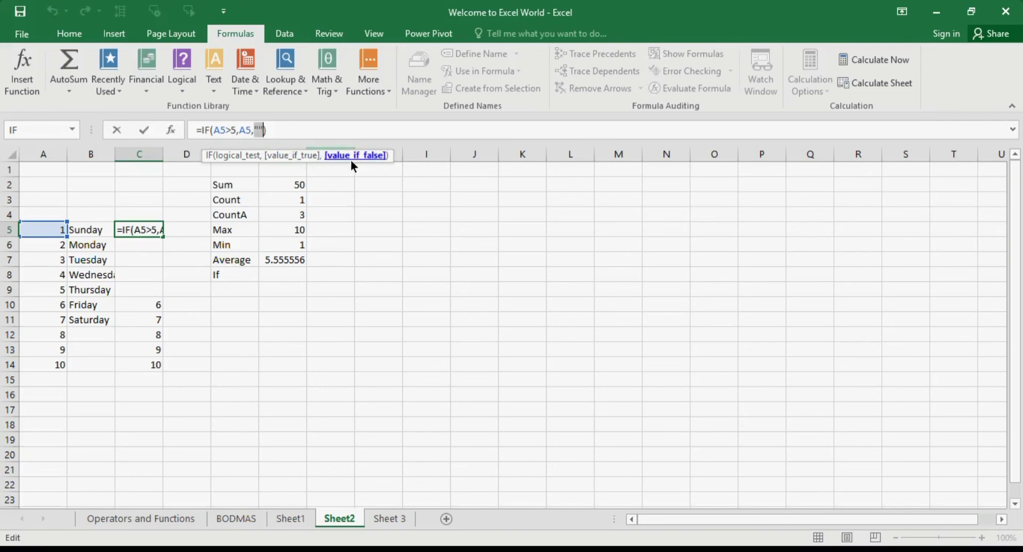
left_click(308, 154)
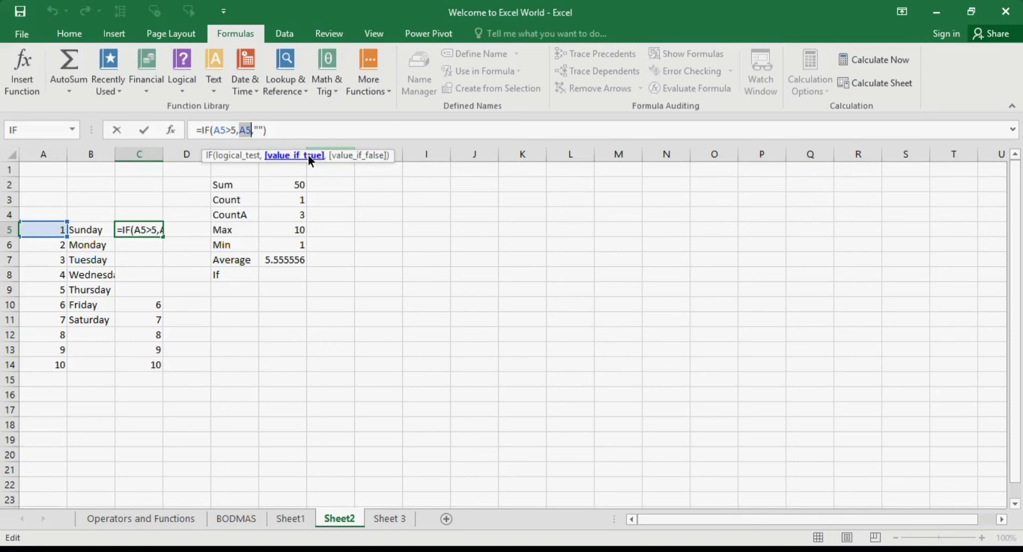
left_click(254, 155)
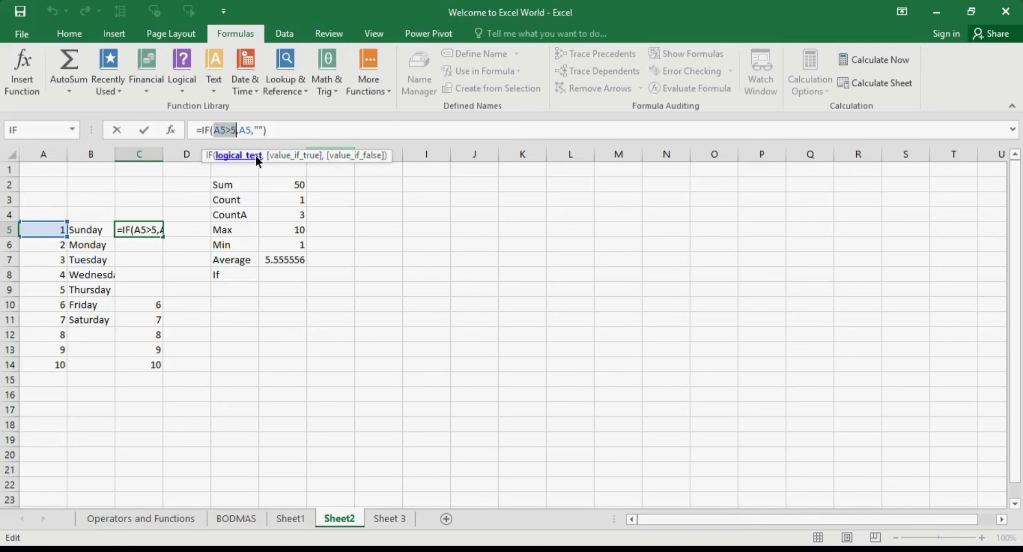
left_click(289, 155)
left_click(364, 156)
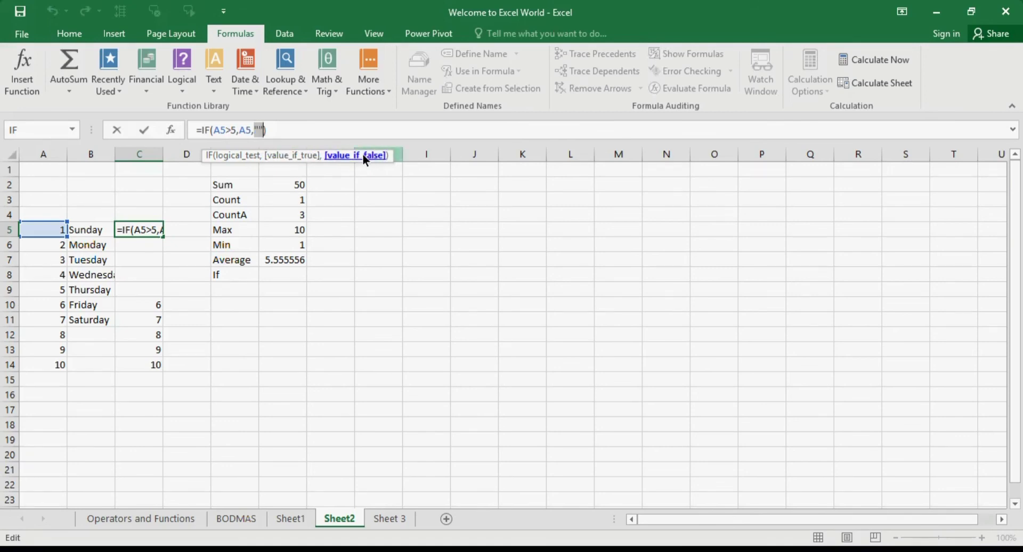
key("Return")
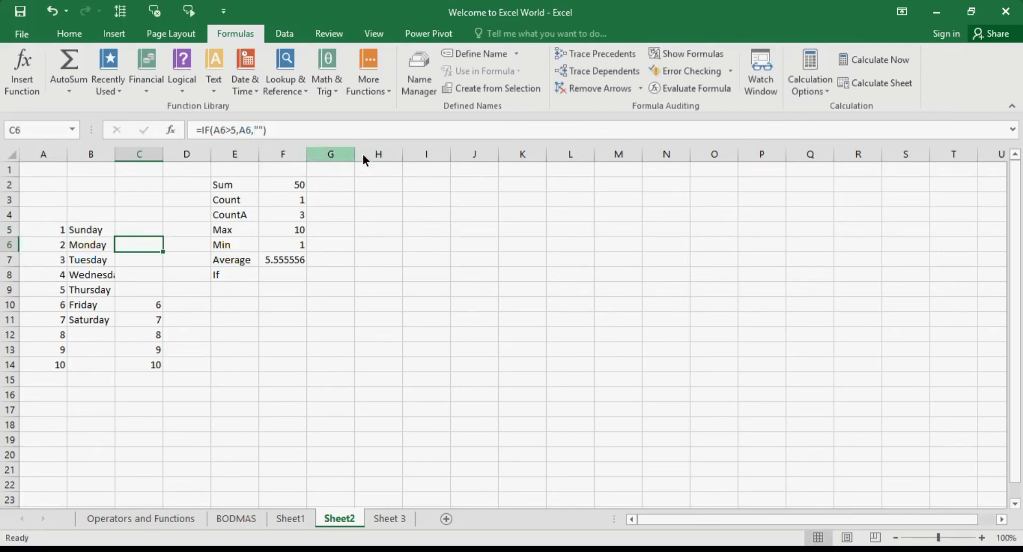
Inspect C14's copied formula =IF(A14>5,A14,"") without changing it
left_click(142, 225)
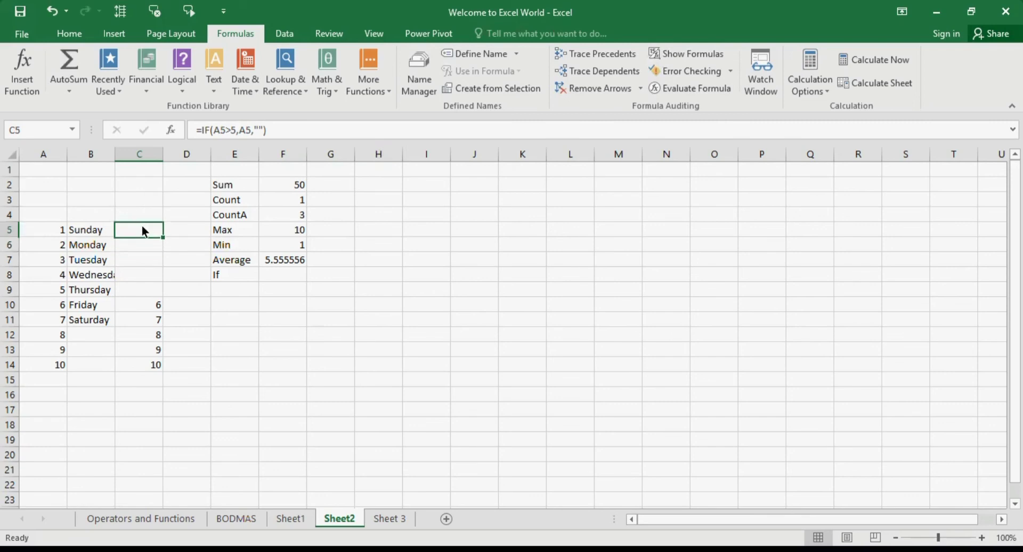
left_click(153, 369)
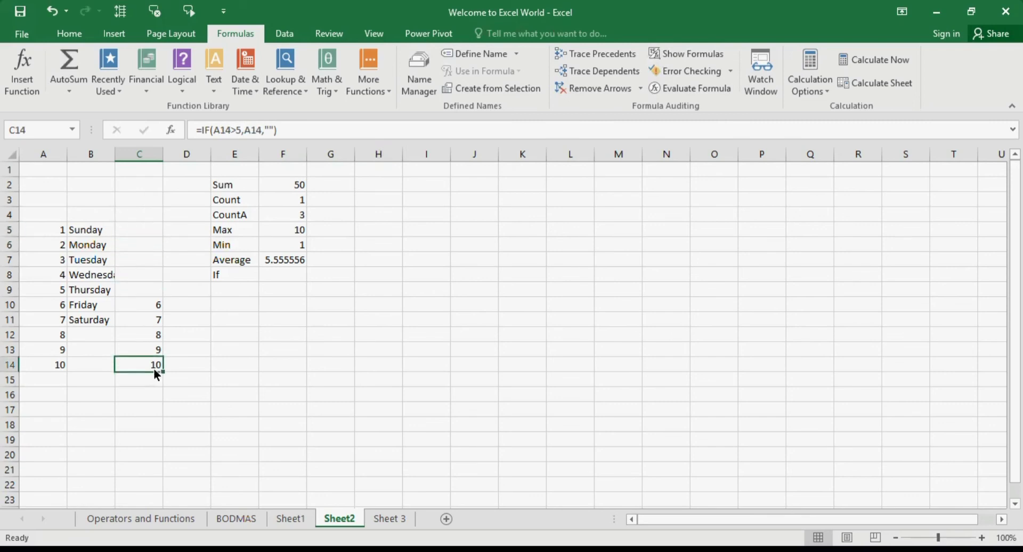
left_click(267, 132)
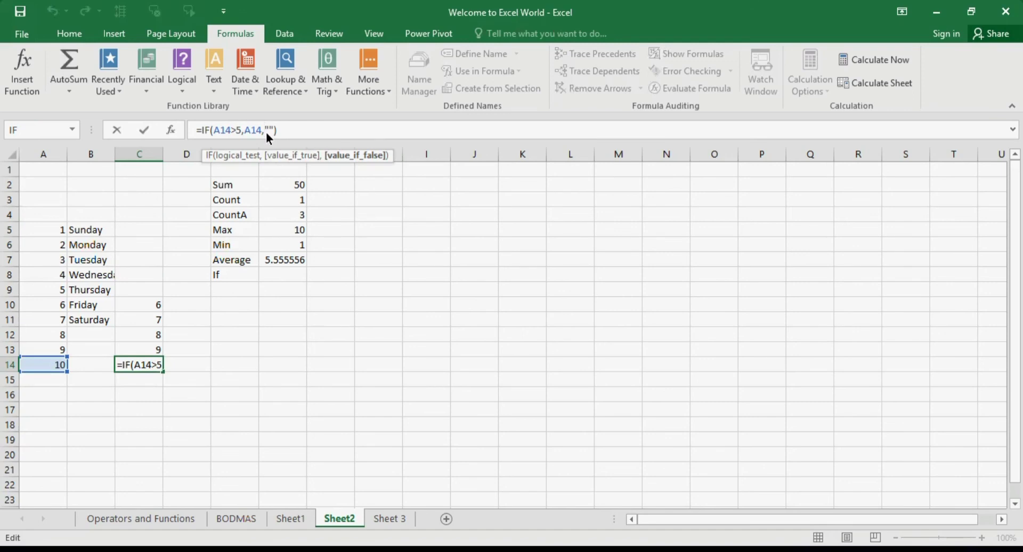
left_click(246, 157)
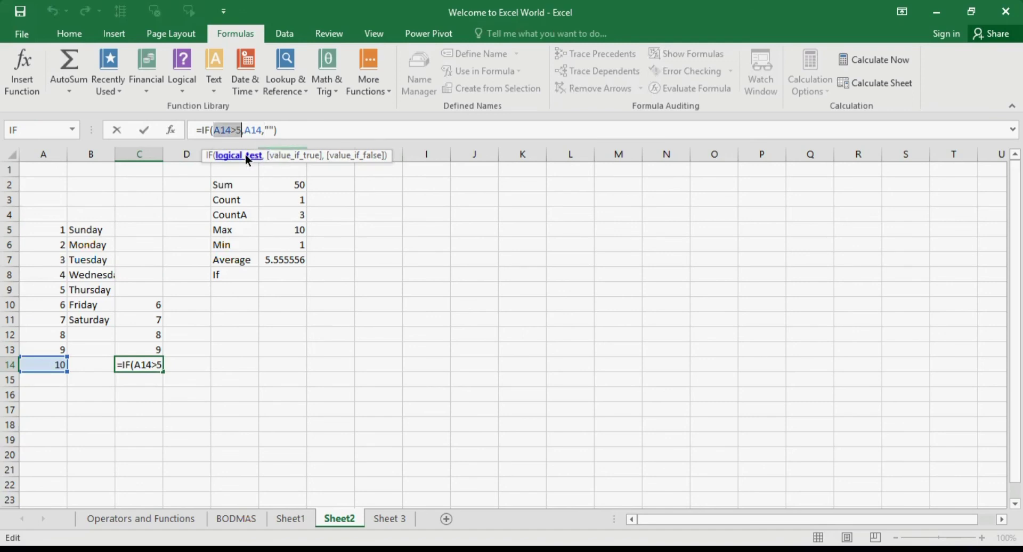
left_click(272, 156)
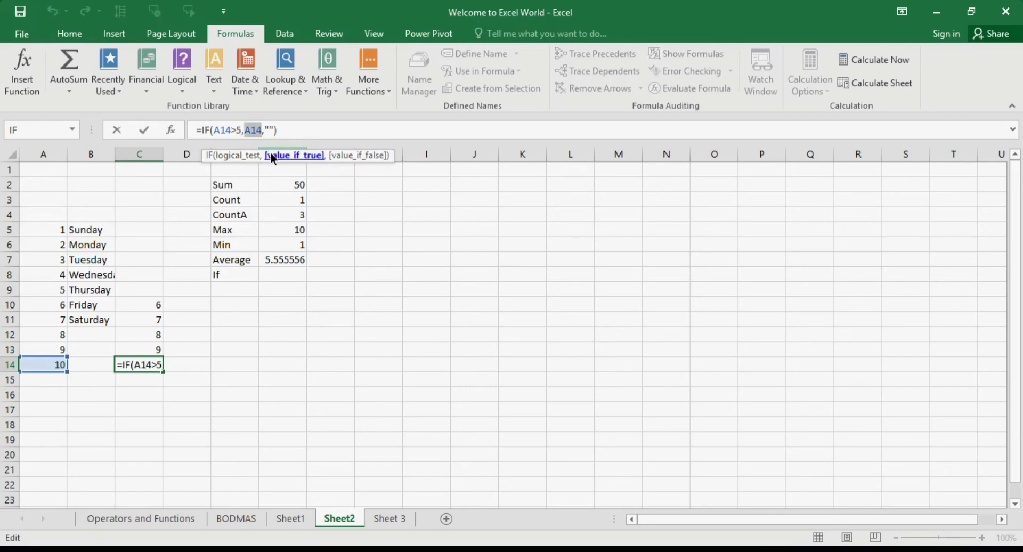
left_click(347, 156)
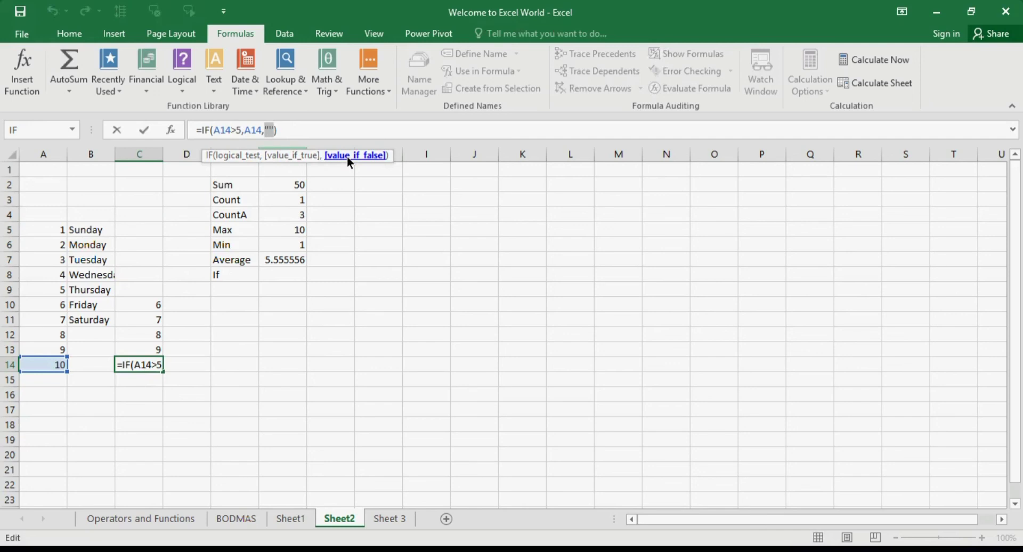
key("Return")
Change C5's formula to =IF(A5>5,A5+5,"")
left_click(146, 228)
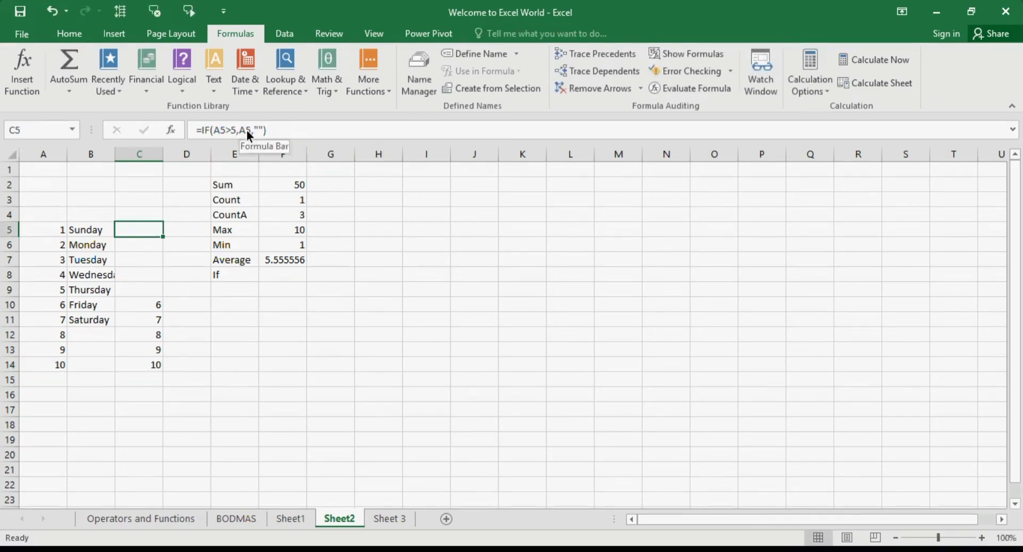
left_click(250, 130)
type("+")
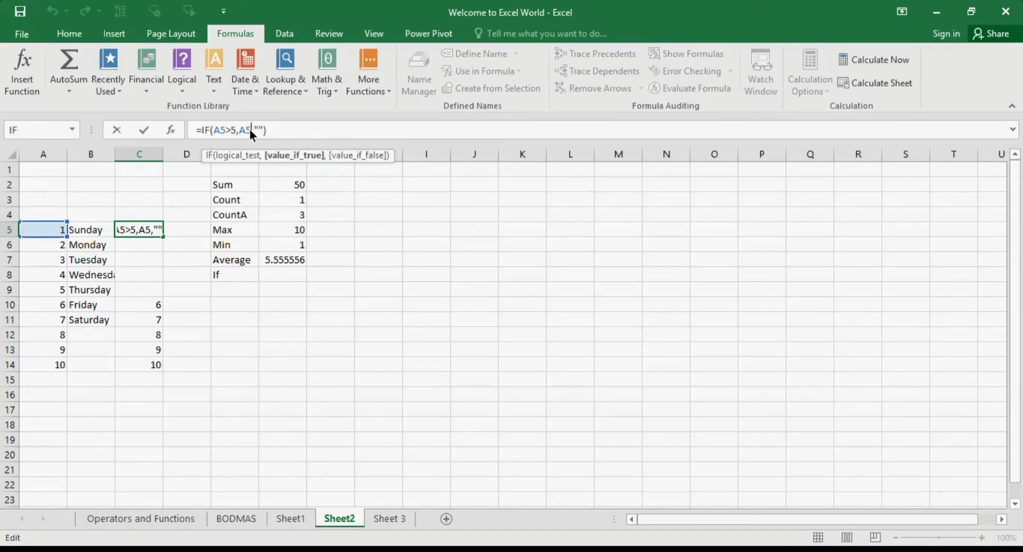
type("5")
key("Return")
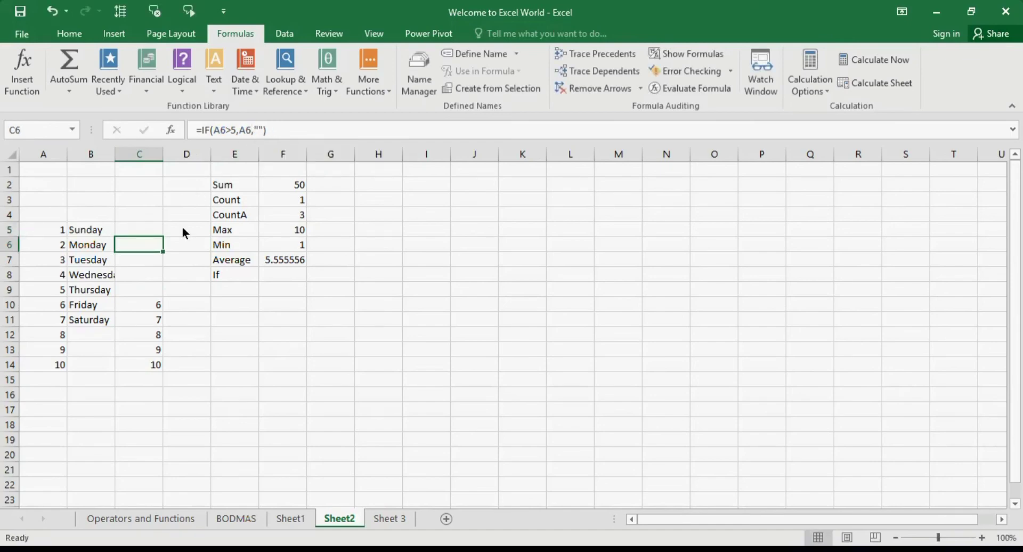
Fill =IF(A5>5,A5+5,"") from C5 down to C14, giving 11 to 15 in C10:C14
left_click(150, 228)
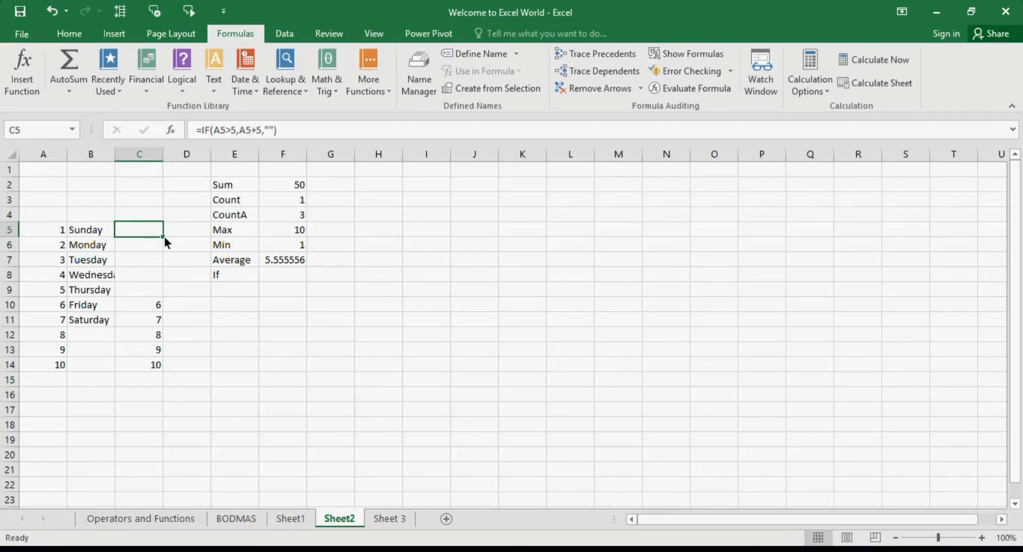
double_click(164, 238)
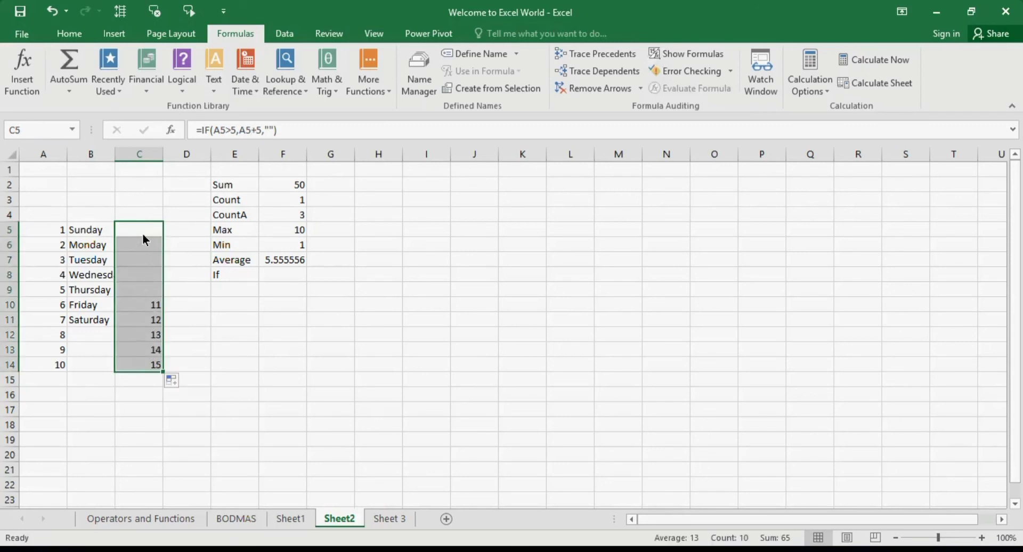
left_click(142, 235)
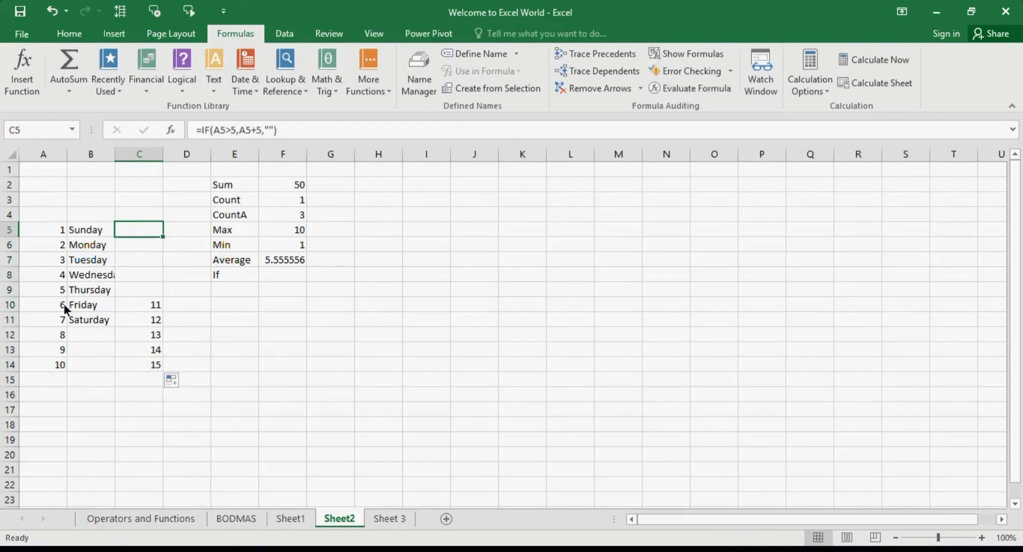
left_click(248, 133)
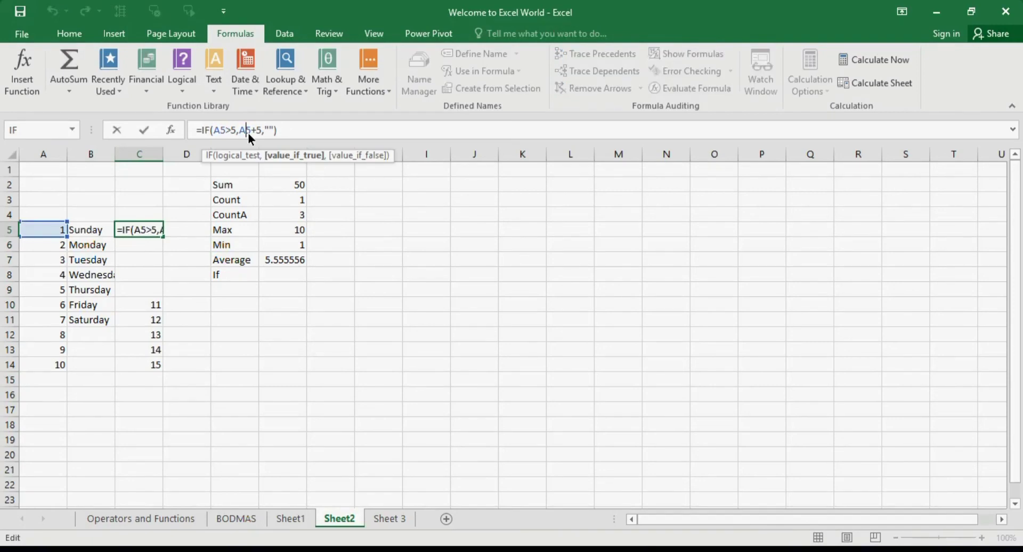
left_click(232, 129)
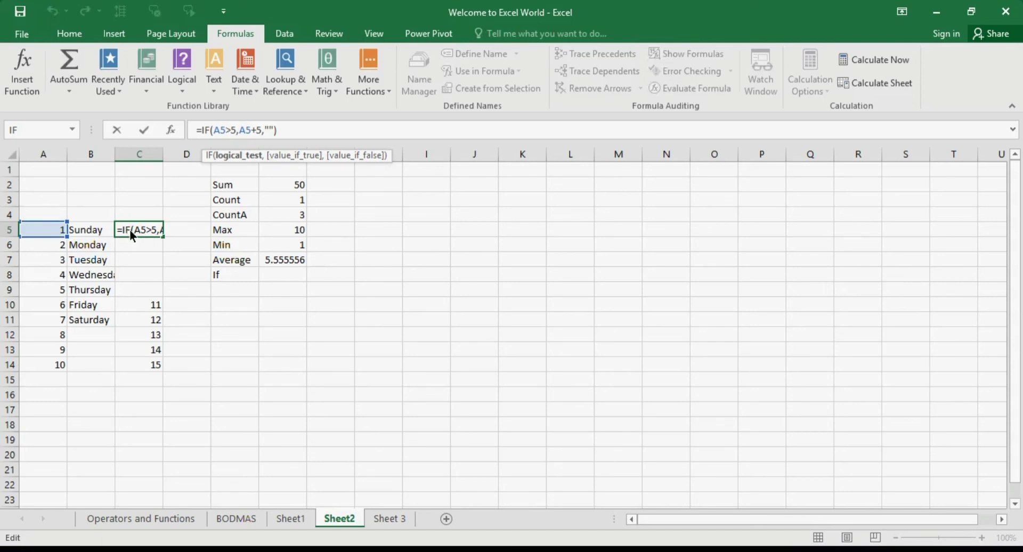
left_click(270, 123)
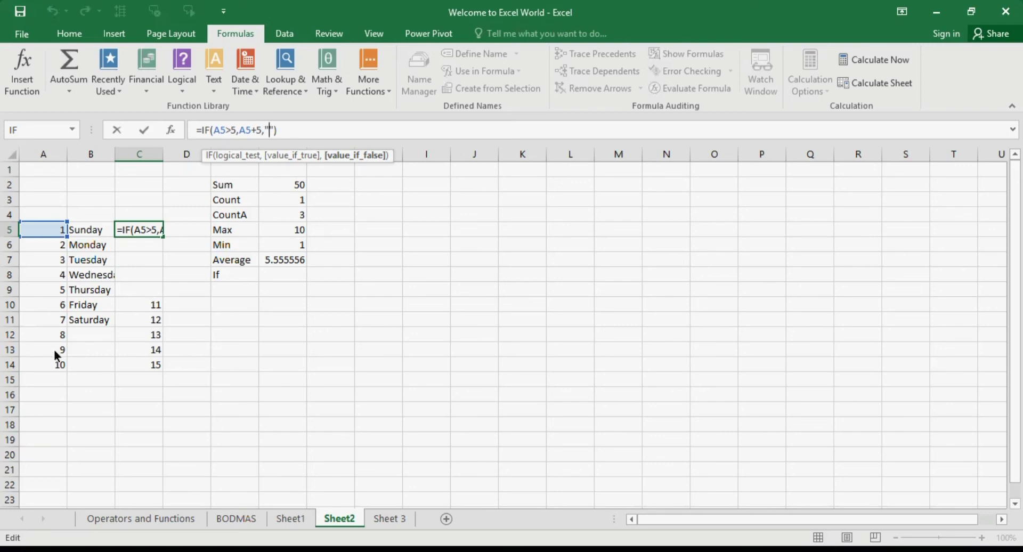
key("Tab")
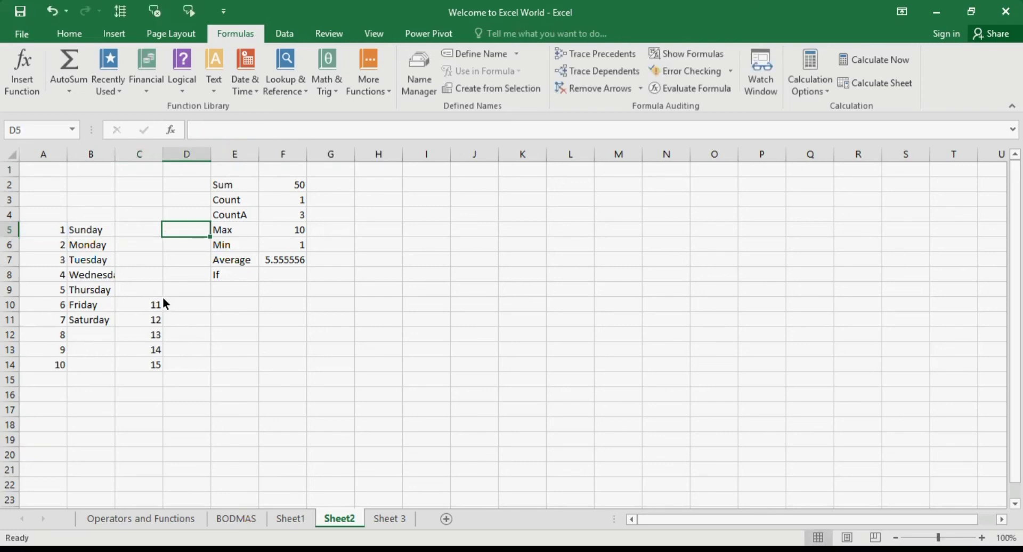
left_click_drag(58, 305, 161, 304)
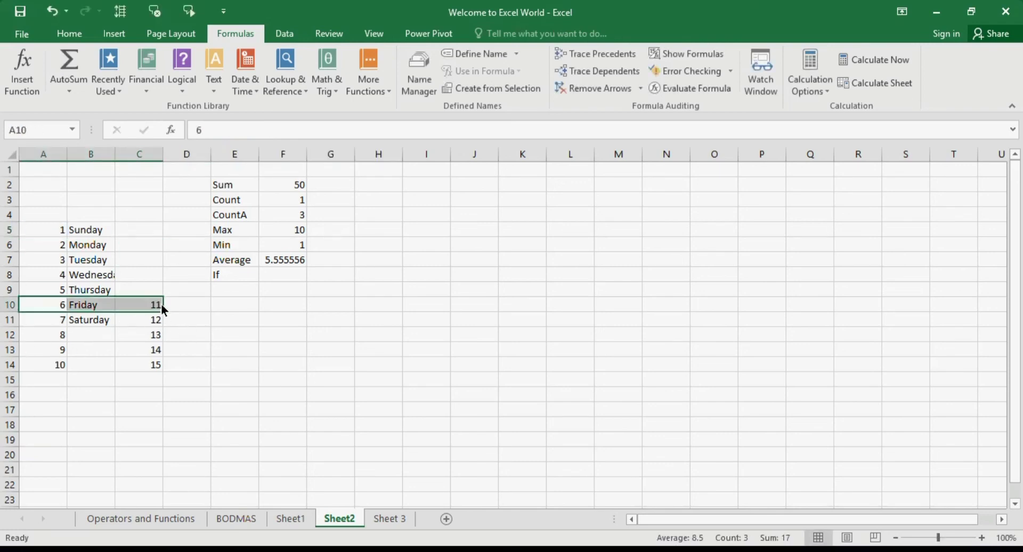
left_click(62, 361)
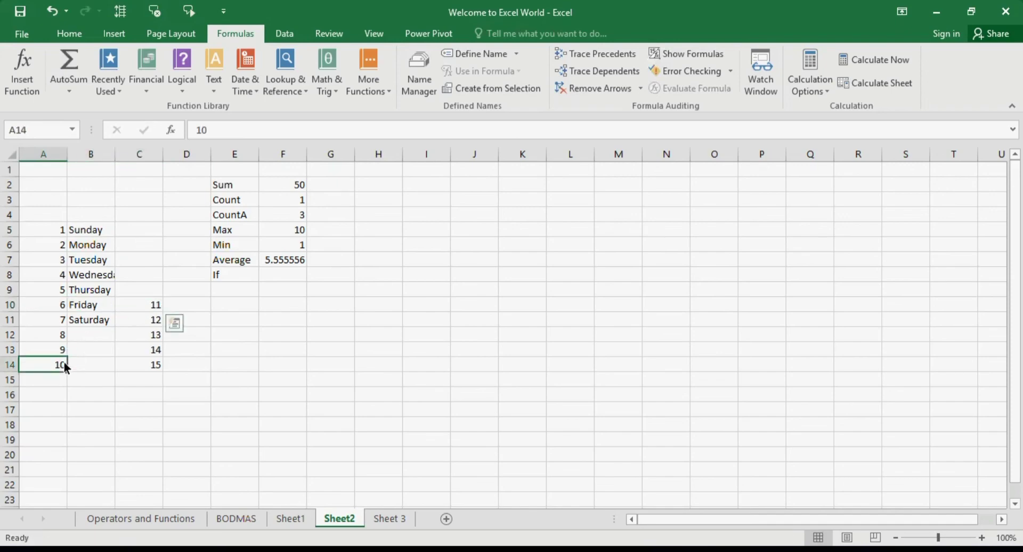
left_click(148, 366)
left_click(156, 231)
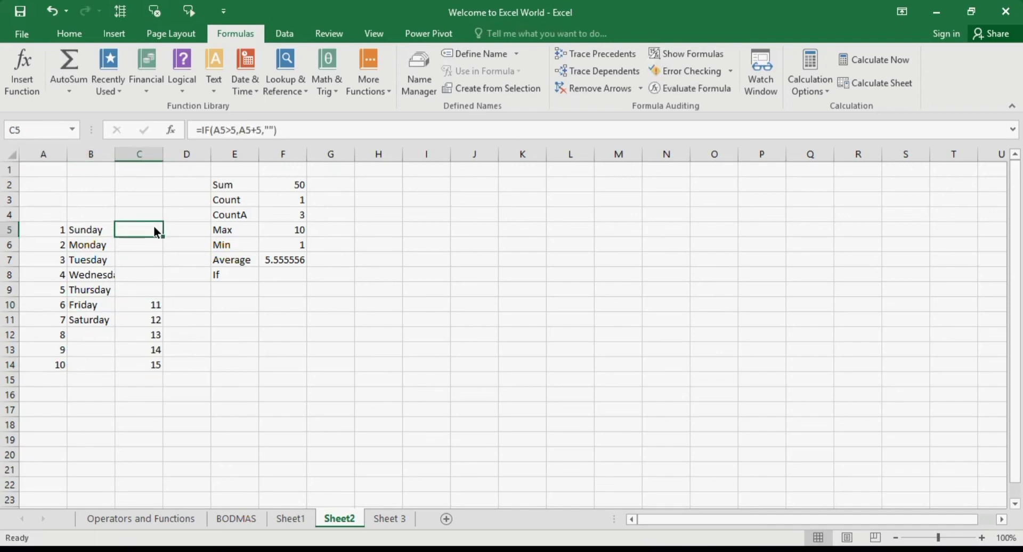